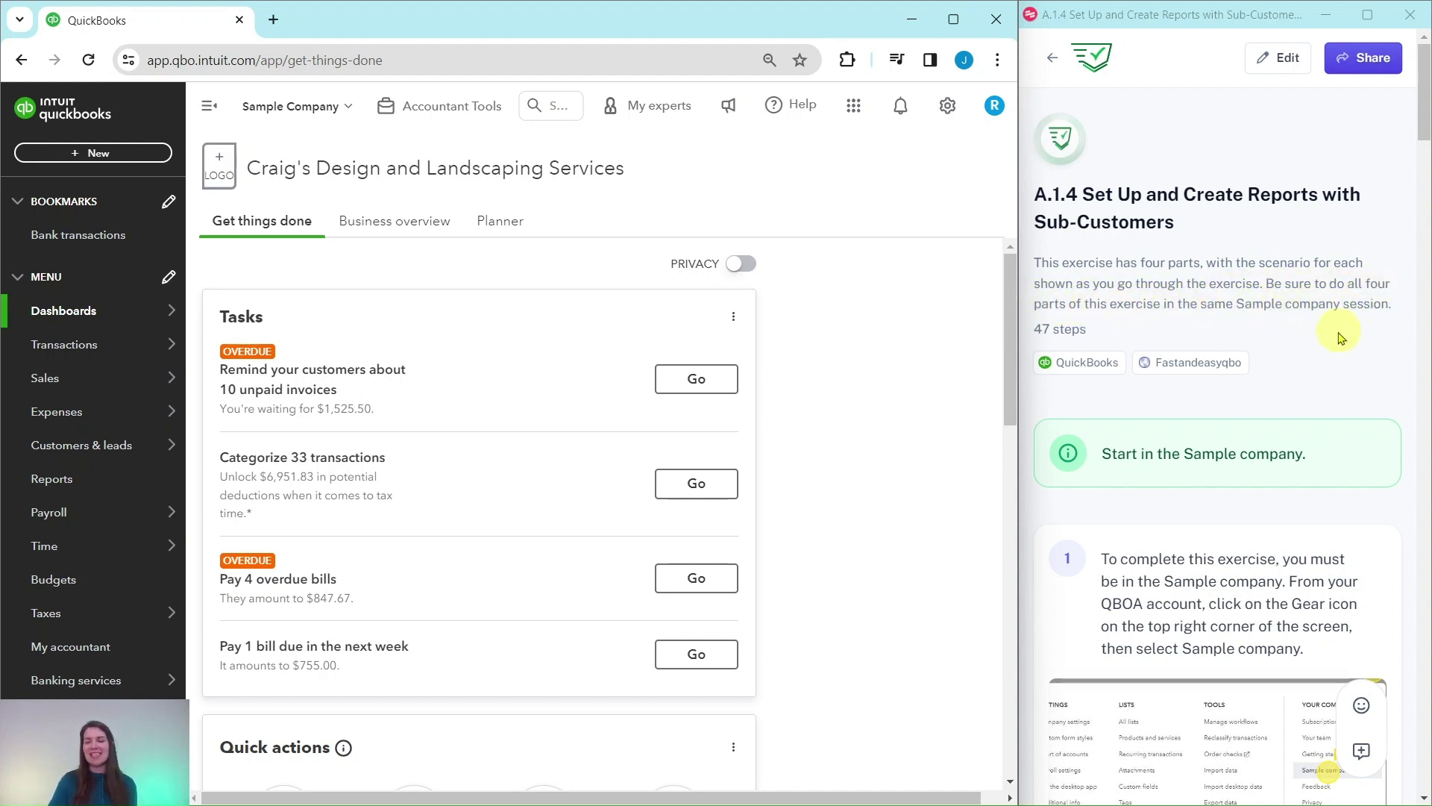
Read the exercise introduction and the Part 1 scenario about adding a High School Lot sub-customer for Freeman Sporting Goods.
{"action": "scroll", "coordinate": [1339, 339], "scroll_direction": "down", "scroll_amount": 3}
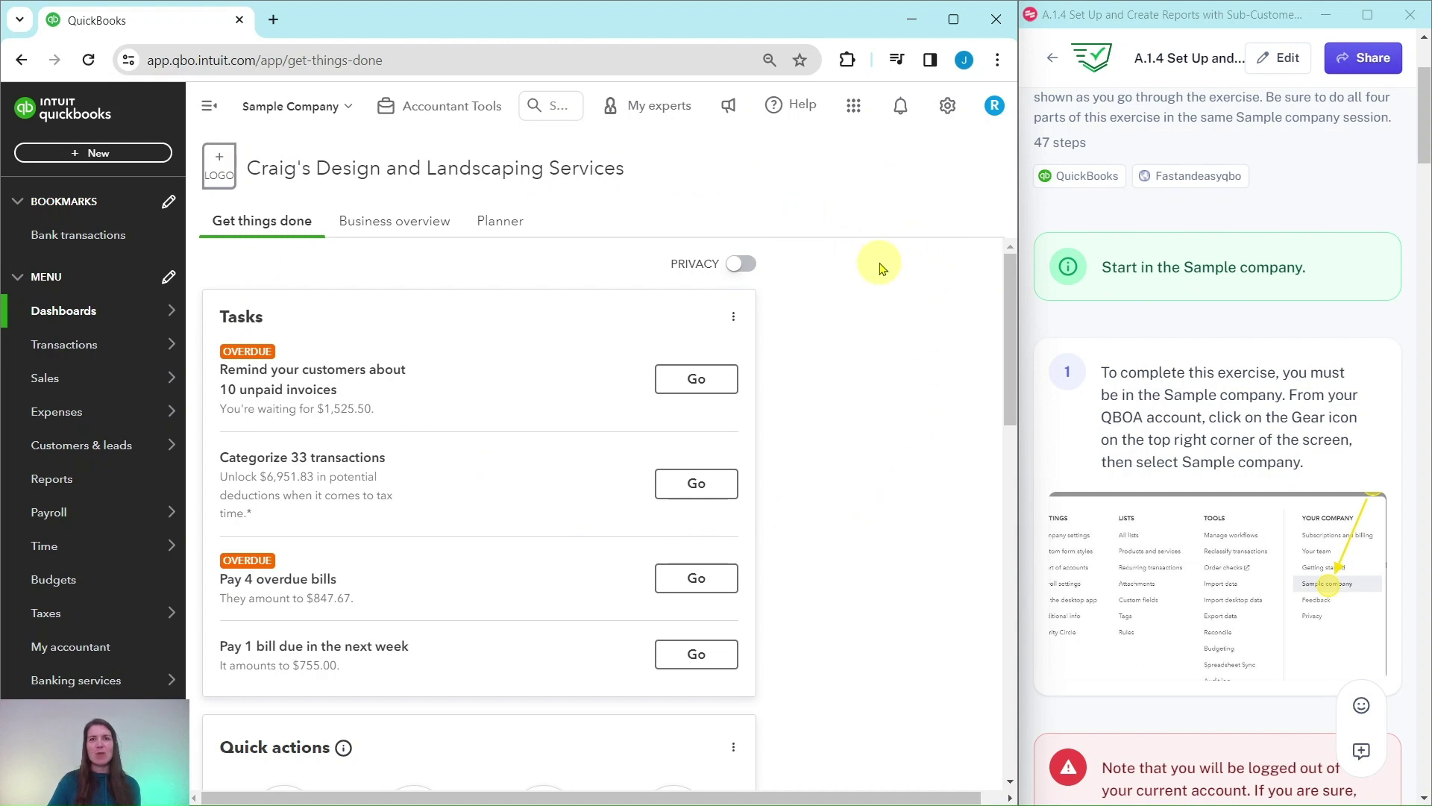
{"action": "scroll", "coordinate": [1164, 269], "scroll_direction": "down", "scroll_amount": 9}
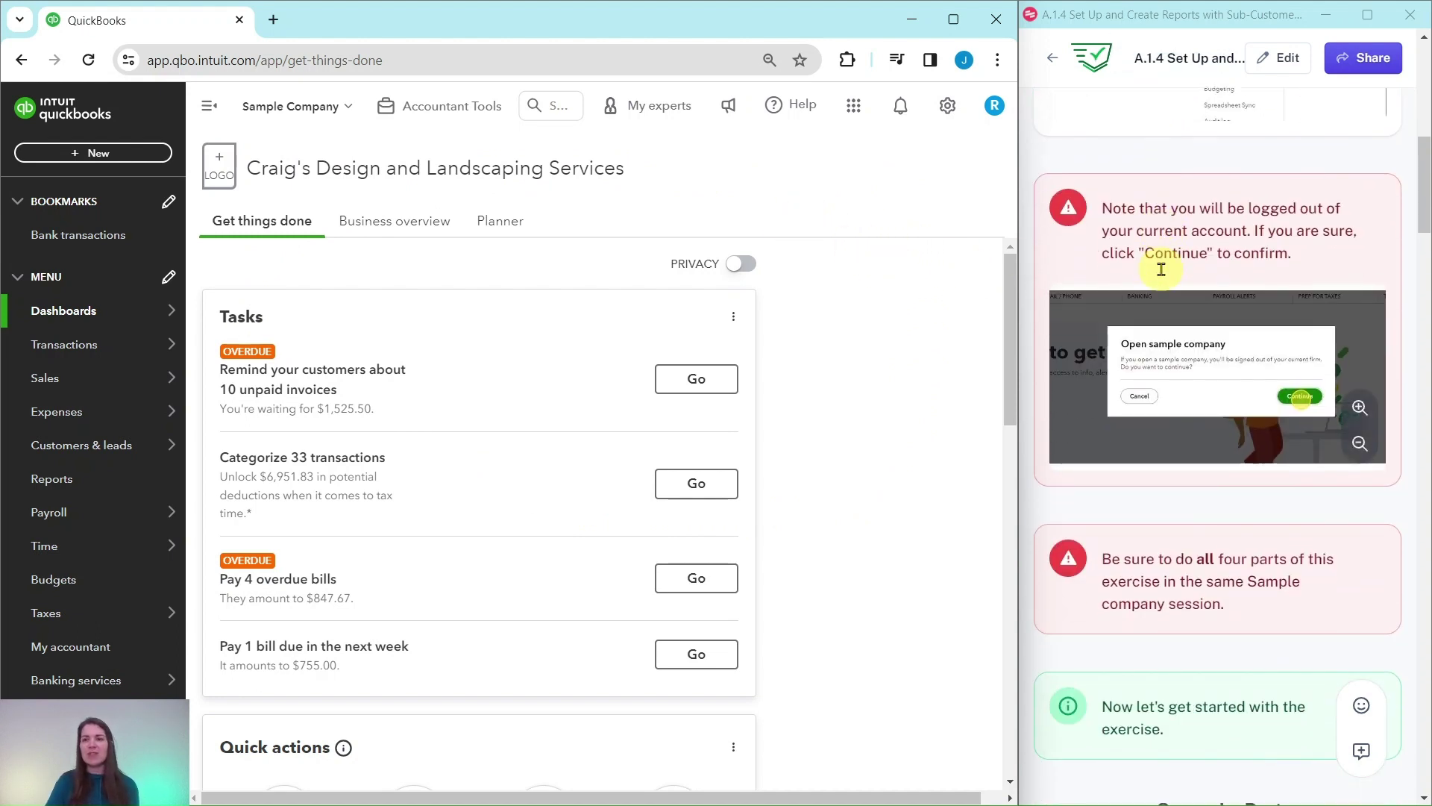
{"action": "scroll", "coordinate": [1160, 274], "scroll_direction": "down", "scroll_amount": 4}
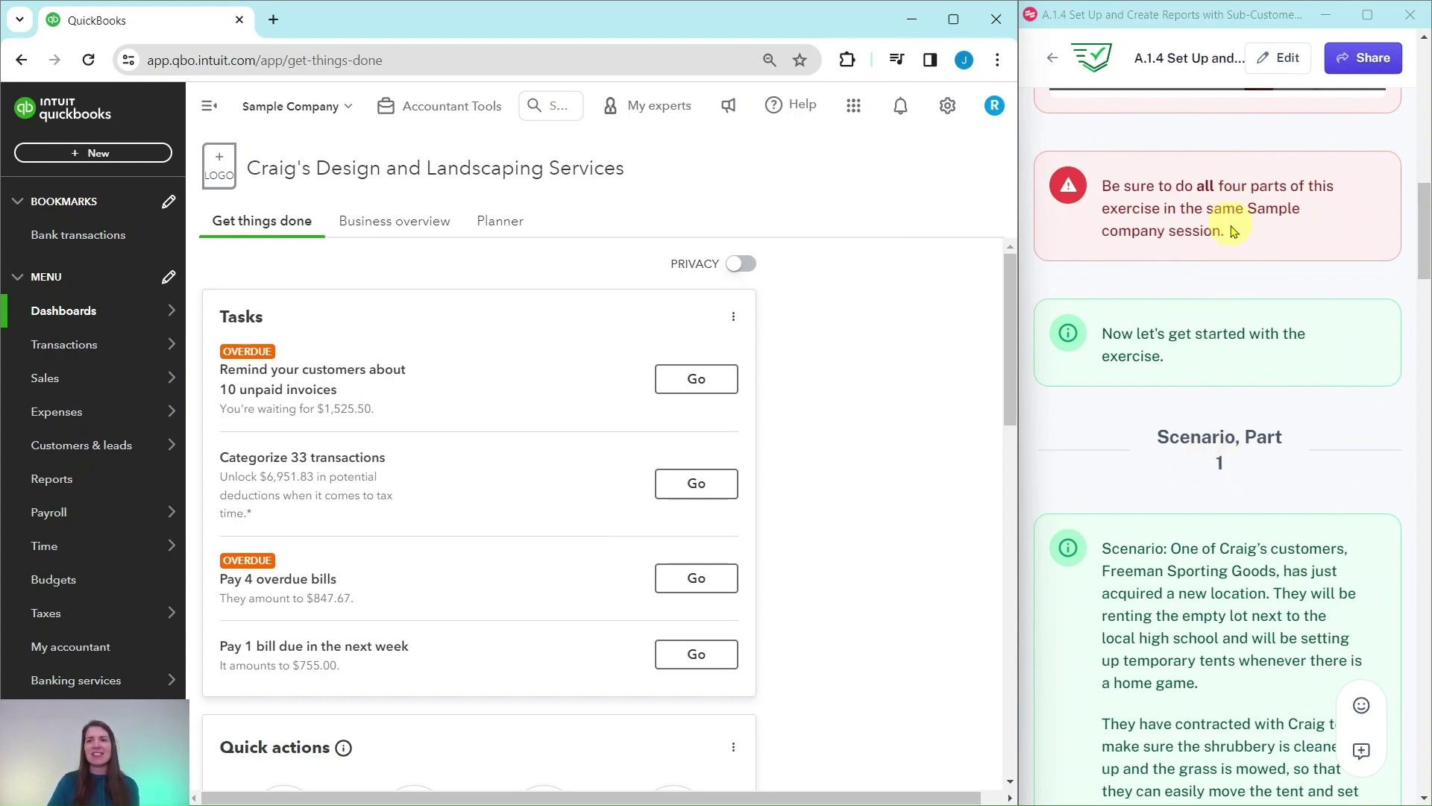
{"action": "scroll", "coordinate": [1234, 287], "scroll_direction": "down", "scroll_amount": 5}
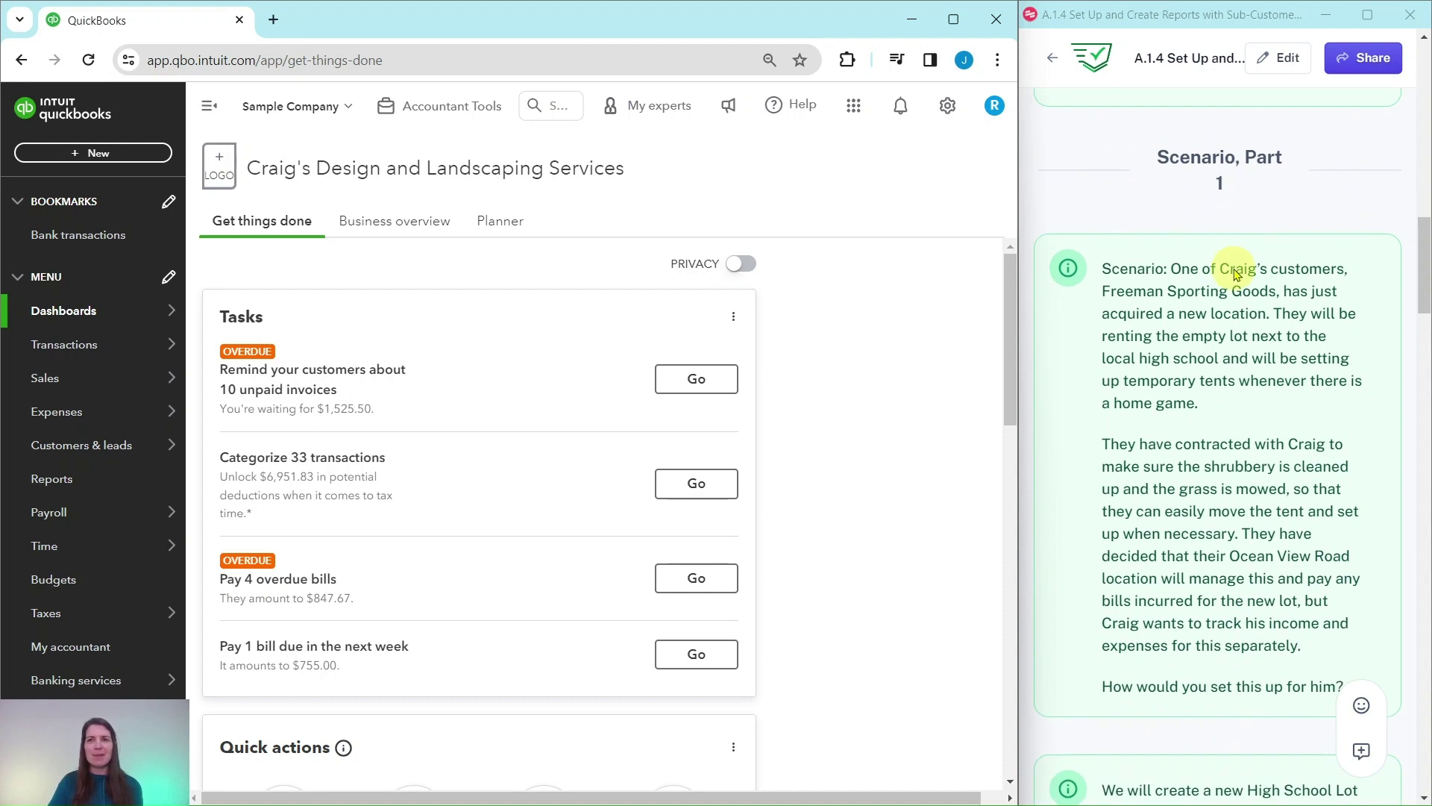
{"action": "scroll", "coordinate": [1235, 268], "scroll_direction": "up", "scroll_amount": 1}
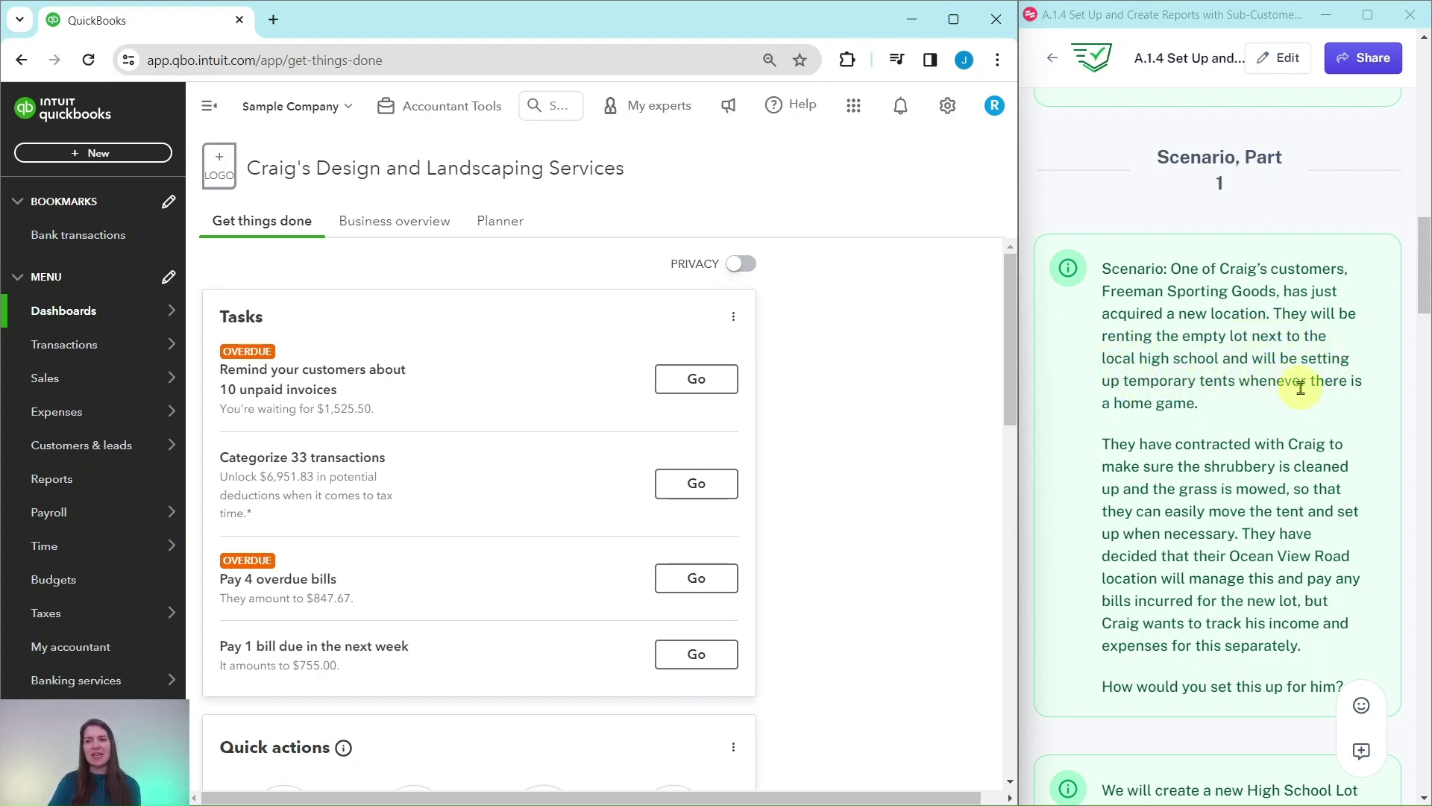
{"action": "scroll", "coordinate": [1162, 314], "scroll_direction": "down", "scroll_amount": 3}
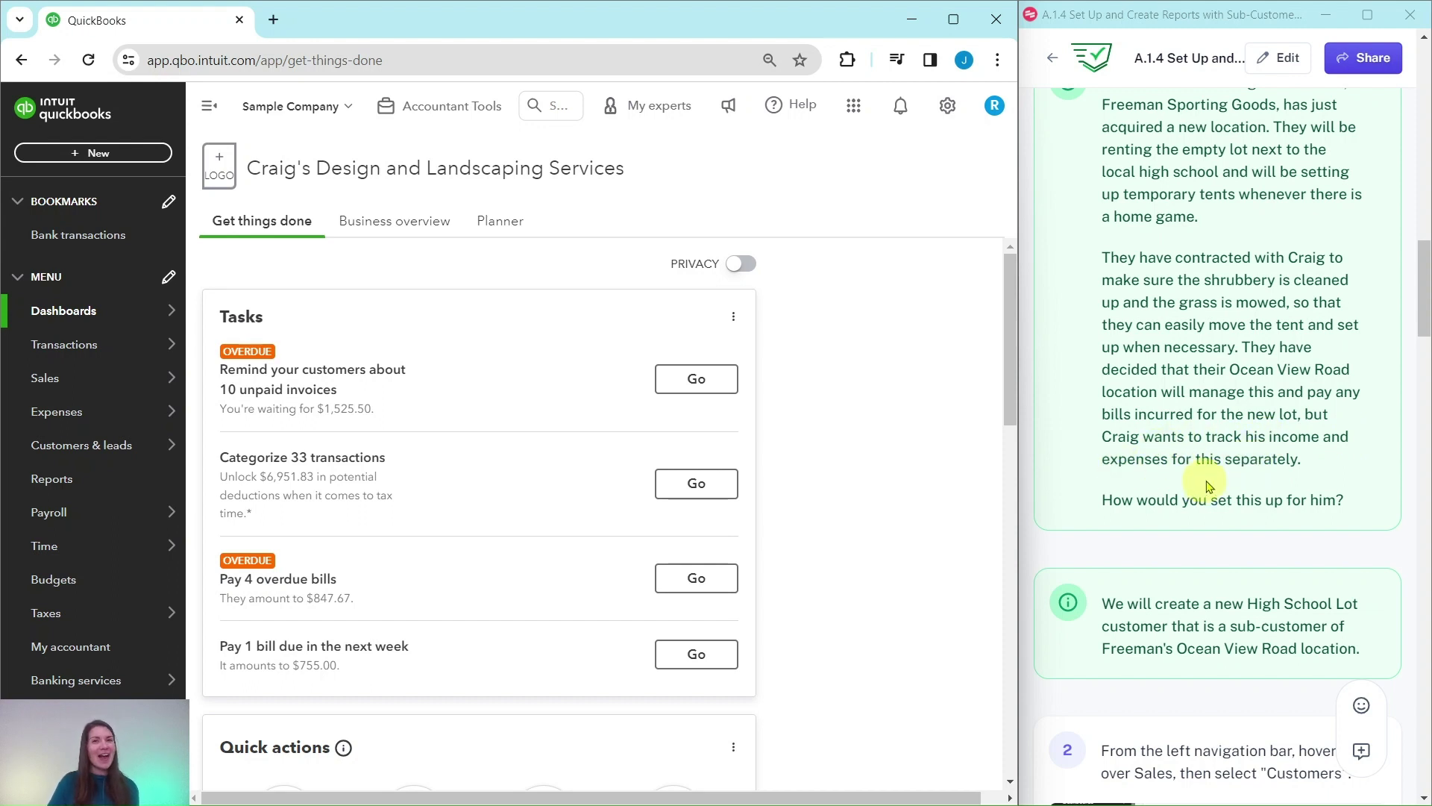
{"action": "scroll", "coordinate": [1213, 478], "scroll_direction": "down", "scroll_amount": 5}
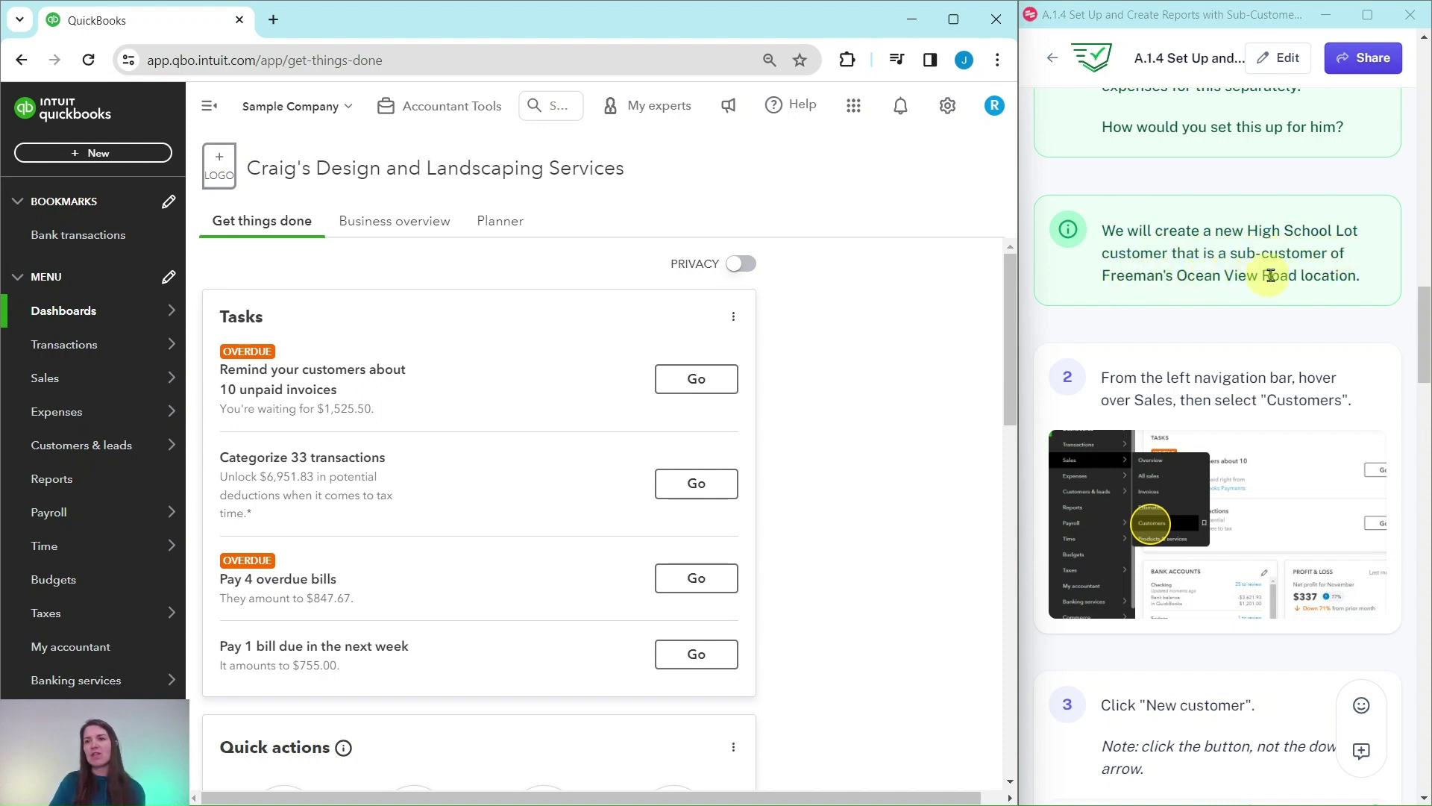
{"action": "scroll", "coordinate": [1339, 298], "scroll_direction": "down", "scroll_amount": 2}
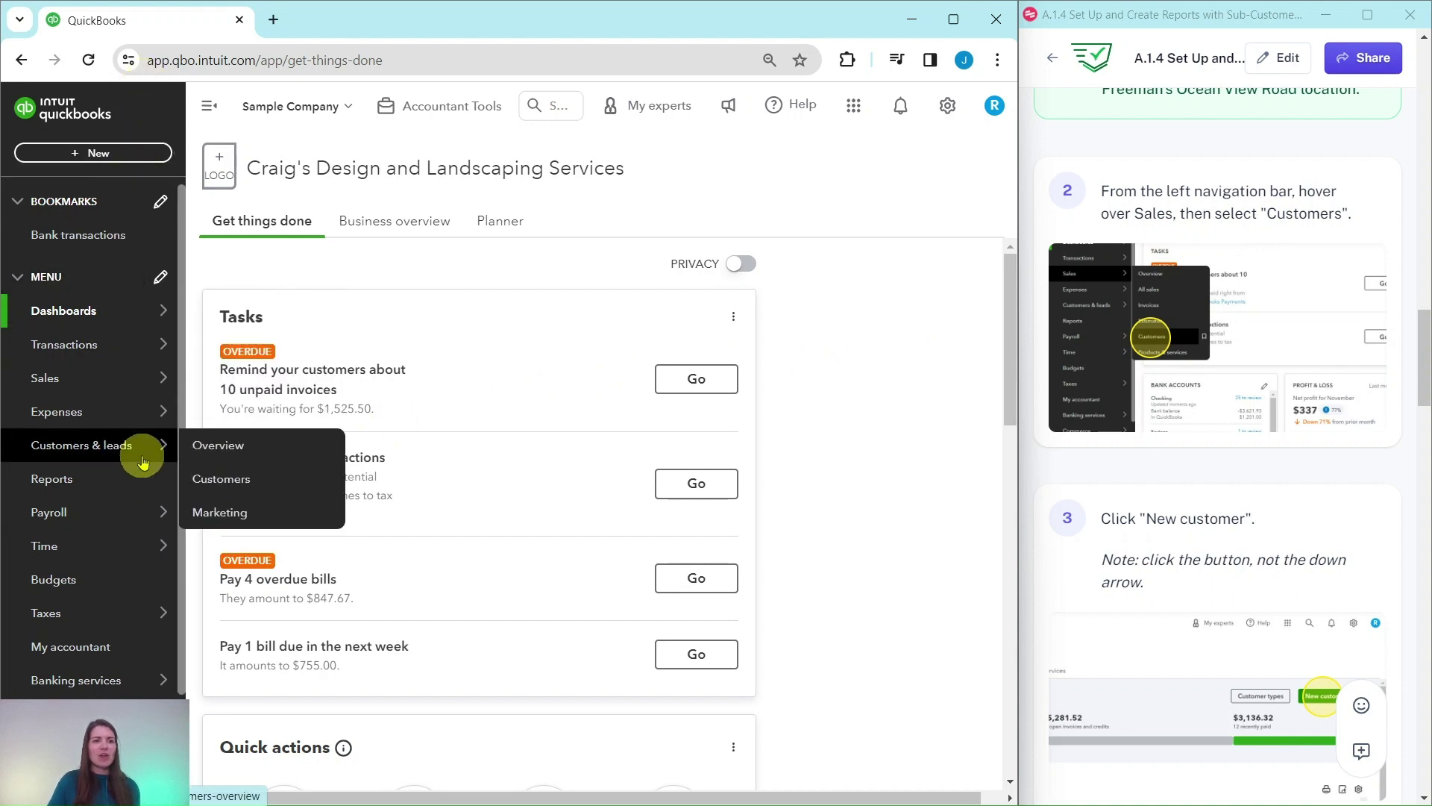
Open the sales customer list and start a new customer with the display name High School Lot.
{"action": "mouse_move", "coordinate": [112, 384]}
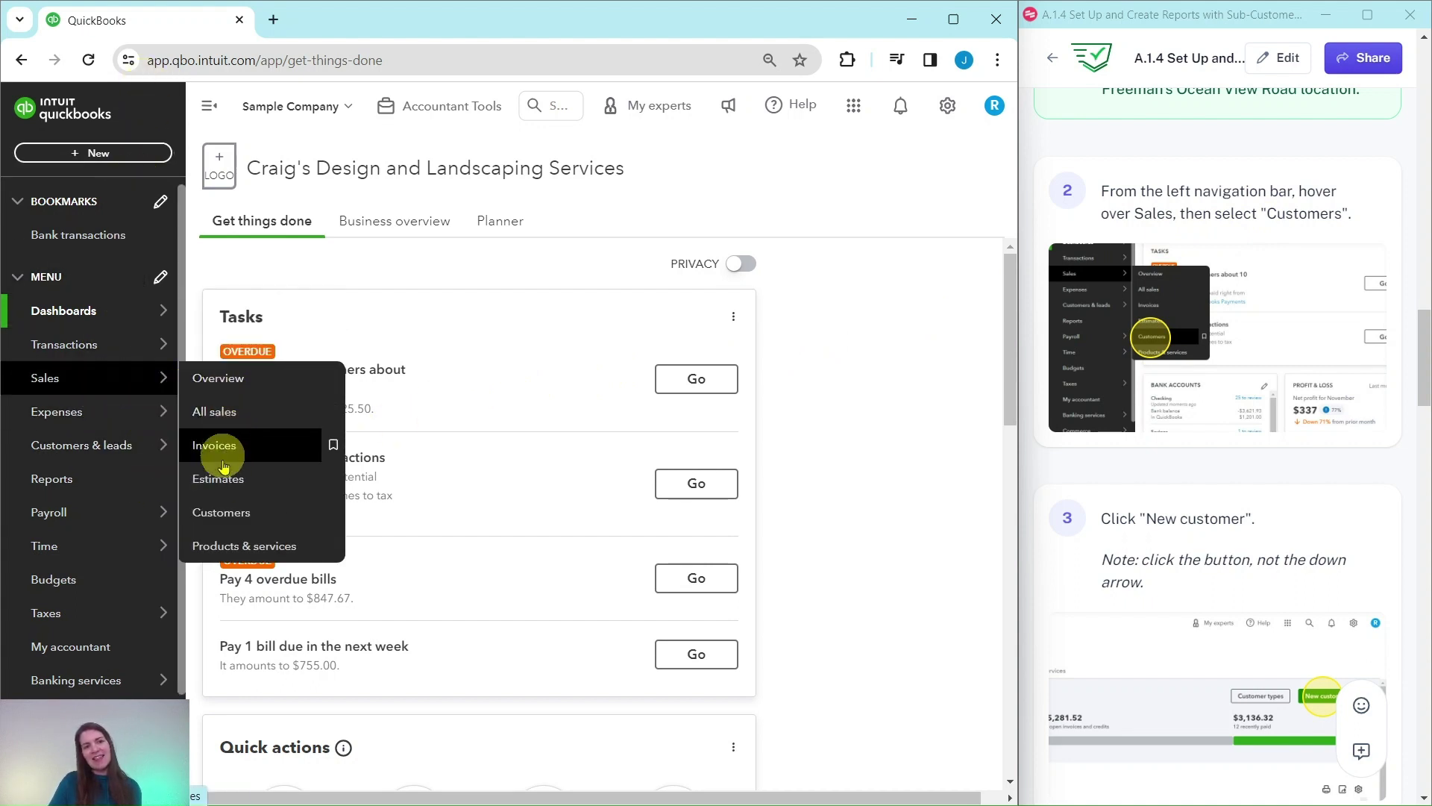
{"action": "left_click", "coordinate": [218, 511]}
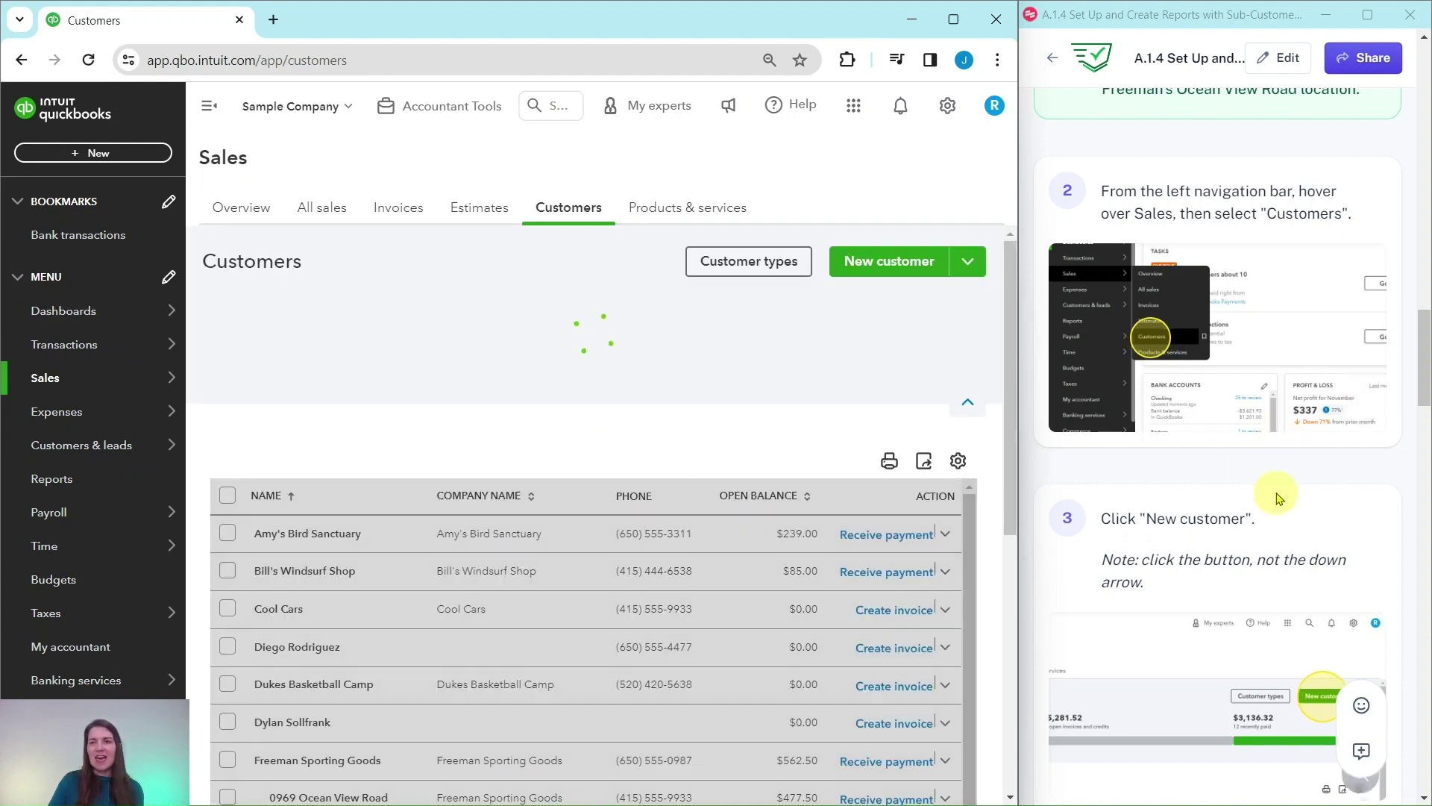
{"action": "scroll", "coordinate": [1277, 469], "scroll_direction": "down", "scroll_amount": 3}
{"action": "scroll", "coordinate": [1274, 481], "scroll_direction": "down", "scroll_amount": 3}
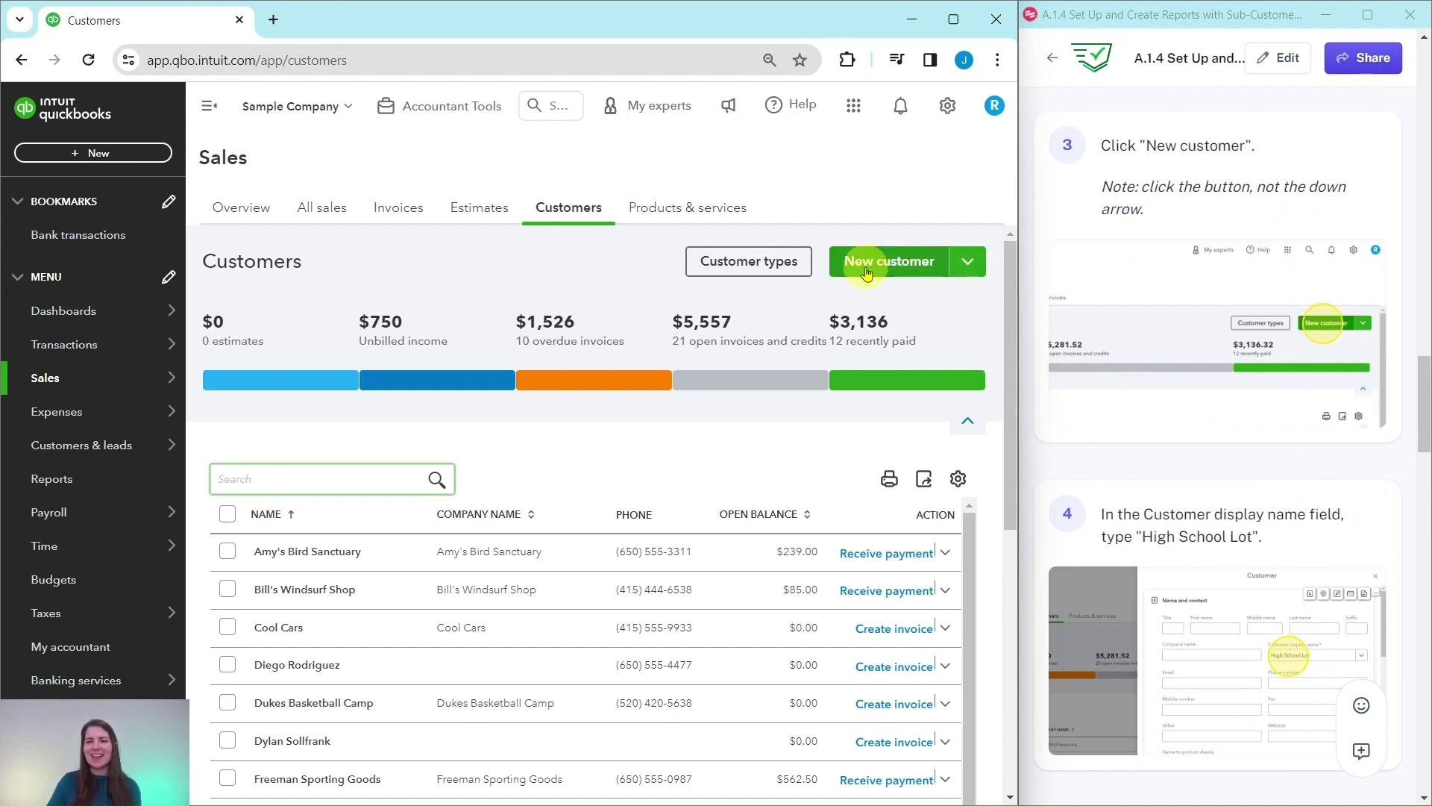
{"action": "left_click", "coordinate": [866, 273]}
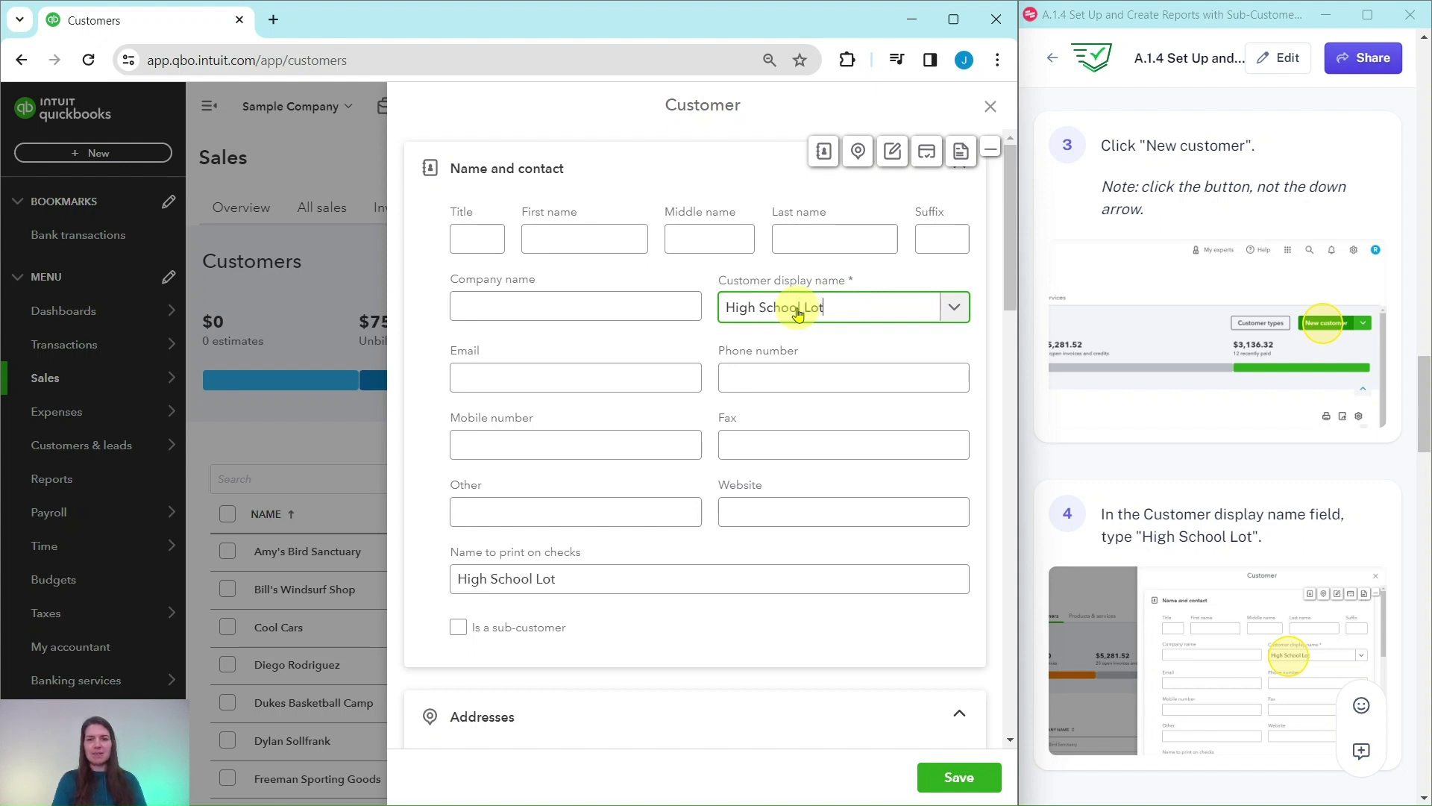
Make the new customer a sub-customer, with Freeman Sporting Goods' Ocean View Road location as its parent customer.
{"action": "scroll", "coordinate": [1201, 445], "scroll_direction": "down", "scroll_amount": 3}
{"action": "scroll", "coordinate": [1201, 445], "scroll_direction": "down", "scroll_amount": 5}
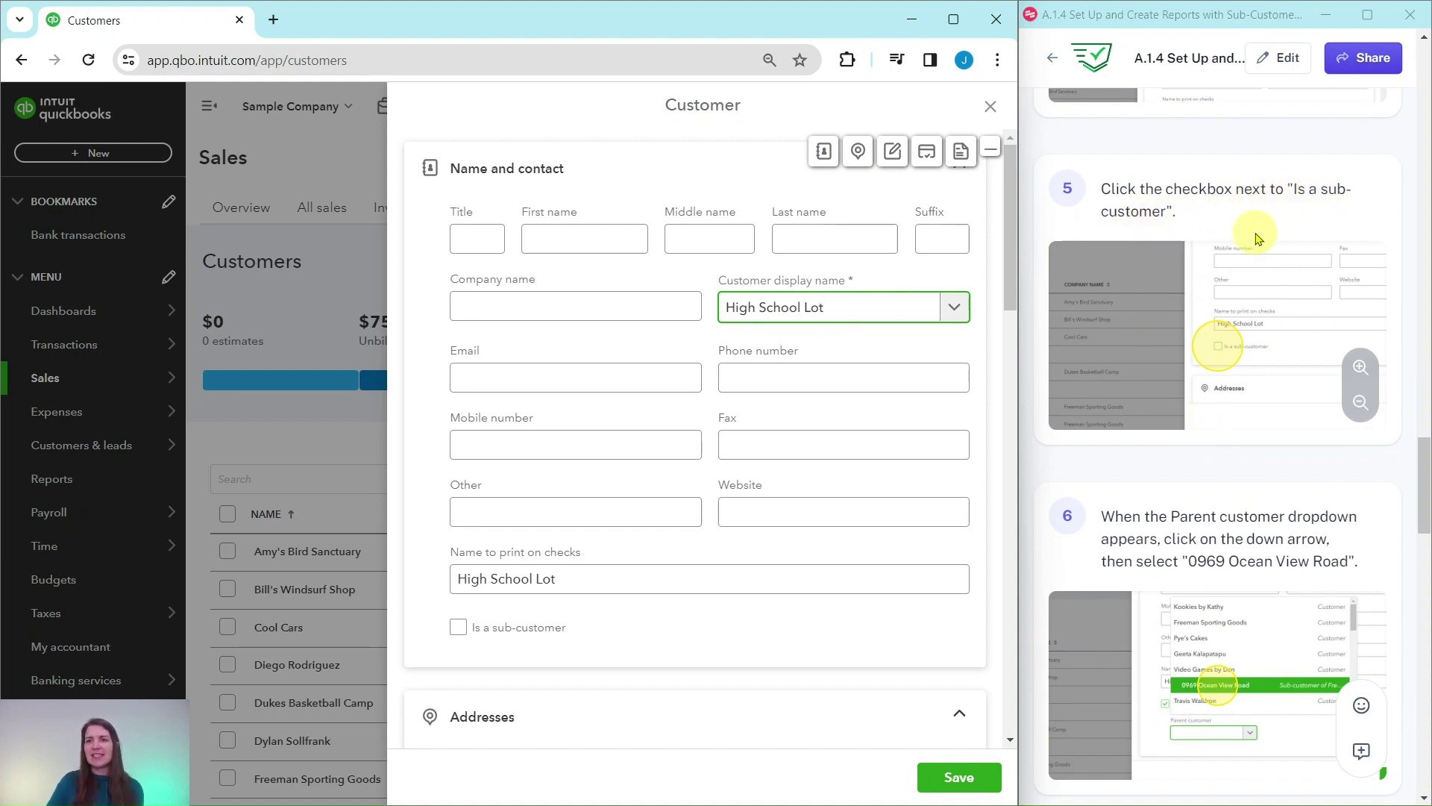
{"action": "scroll", "coordinate": [1256, 239], "scroll_direction": "down", "scroll_amount": 1}
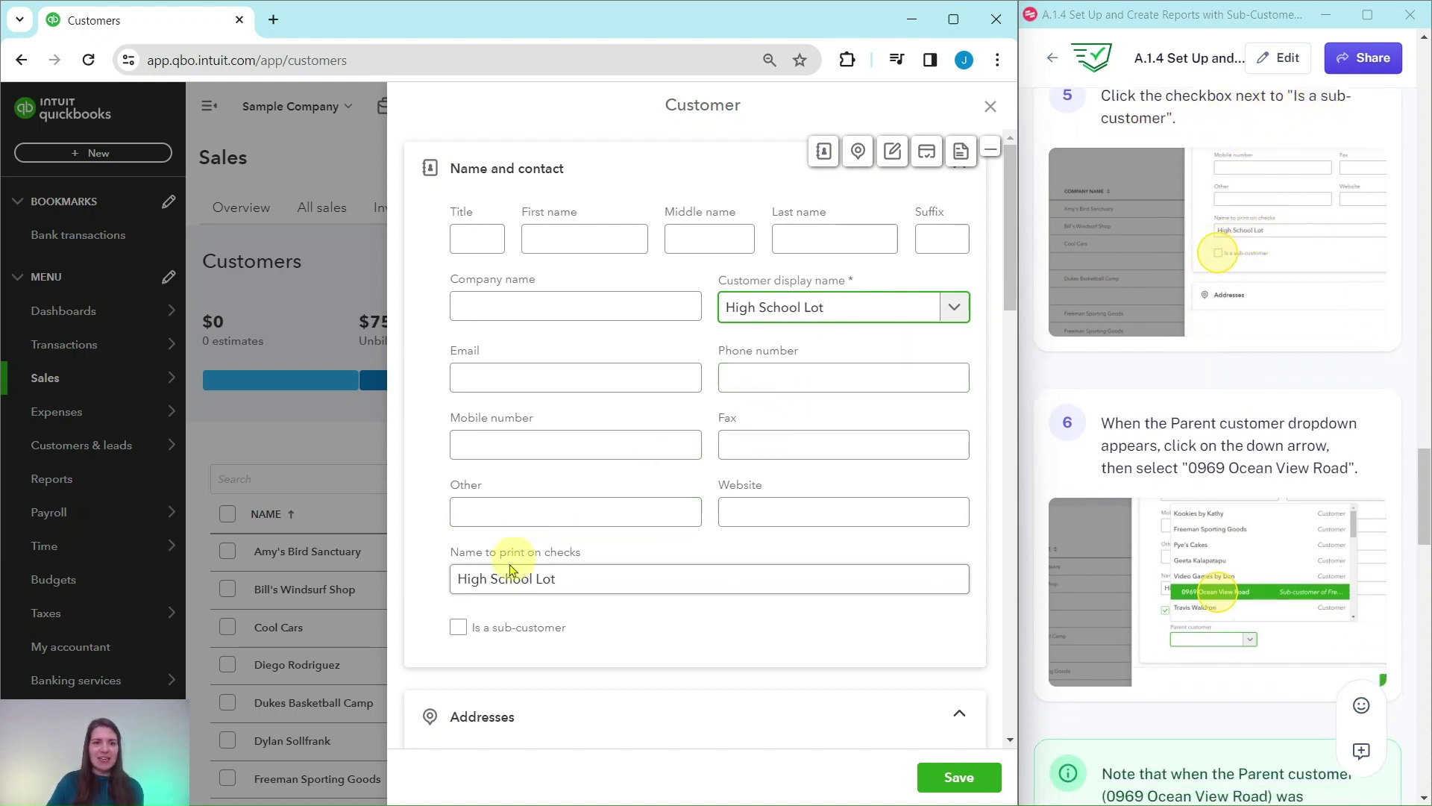
{"action": "left_click", "coordinate": [458, 631]}
{"action": "scroll", "coordinate": [669, 626], "scroll_direction": "down", "scroll_amount": 1}
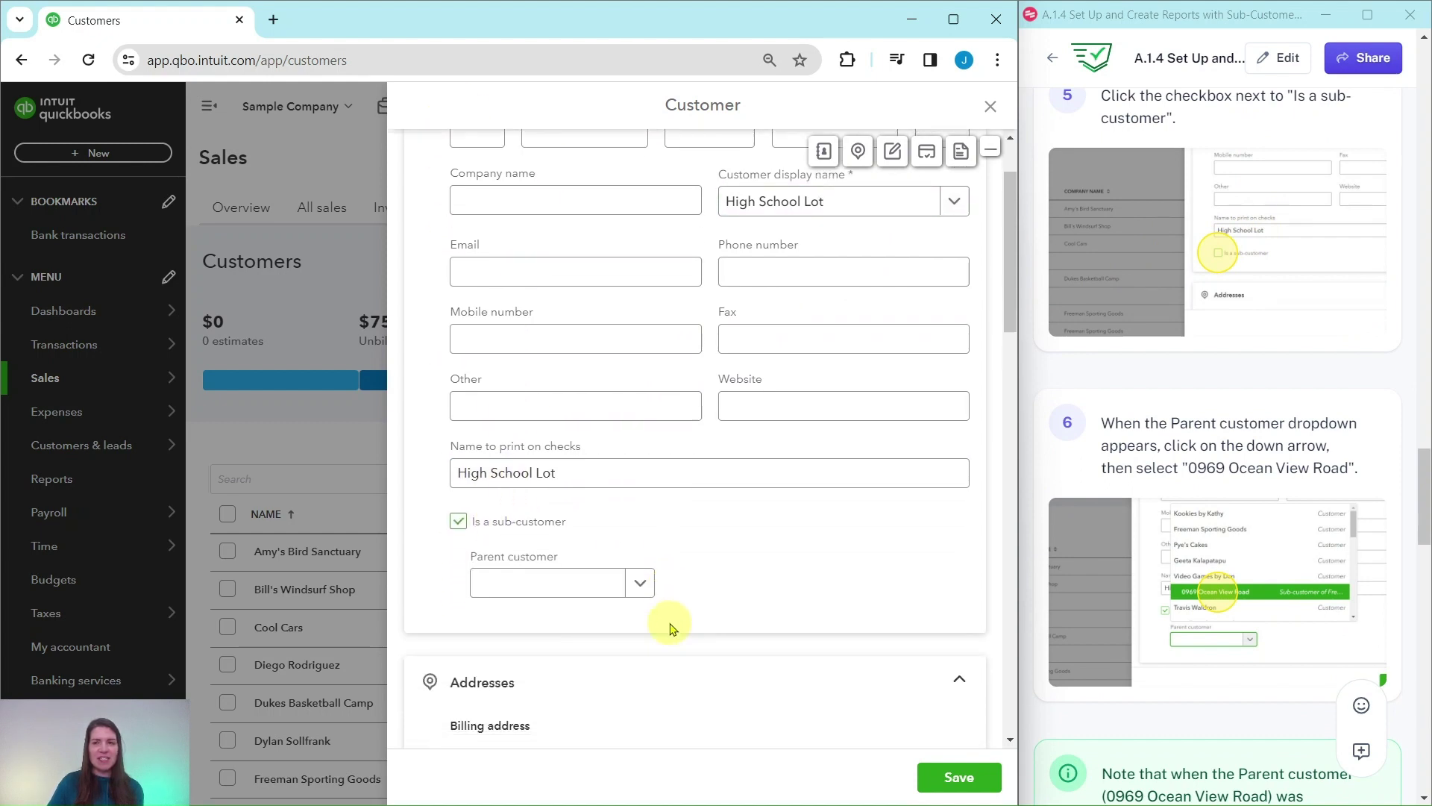
{"action": "scroll", "coordinate": [670, 628], "scroll_direction": "down", "scroll_amount": 1}
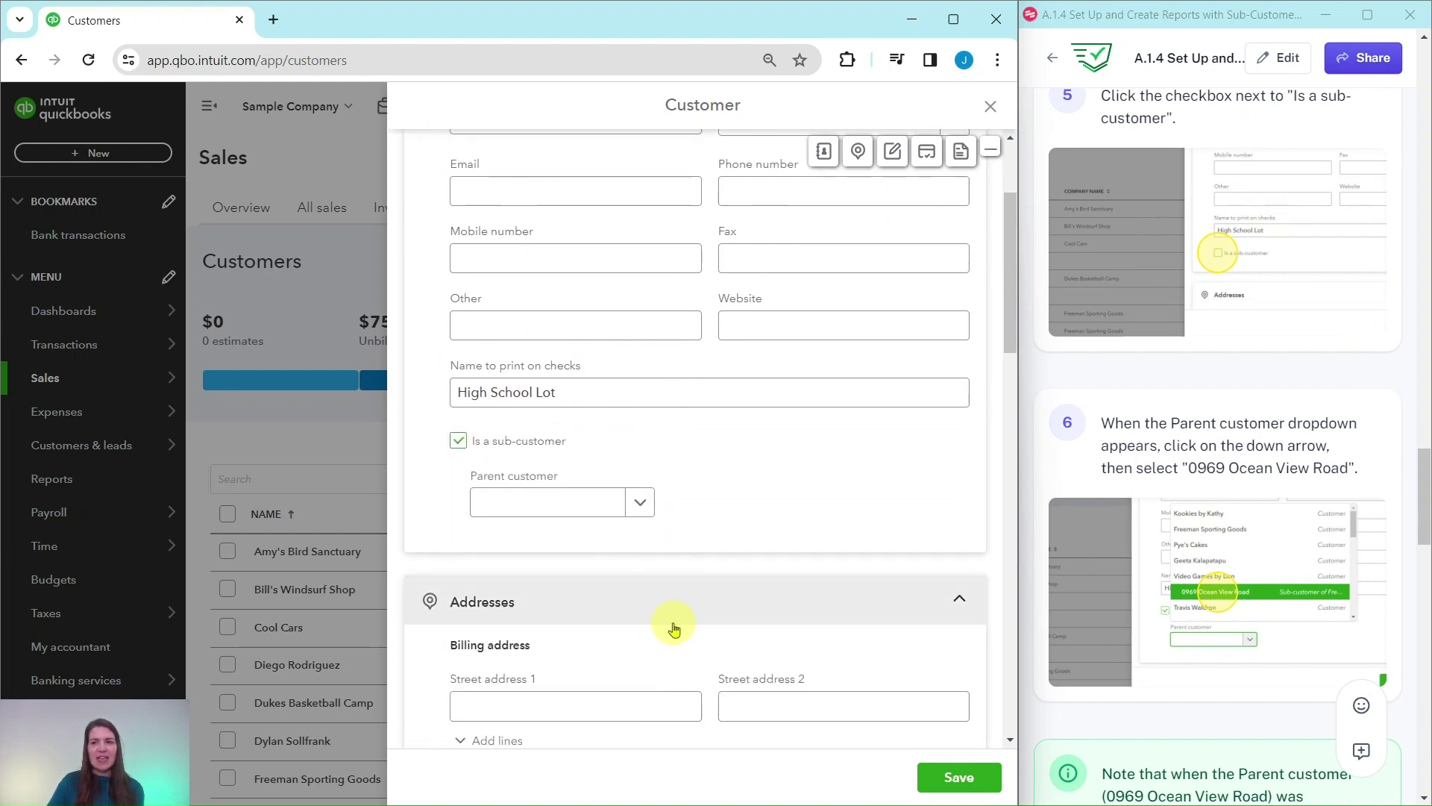
{"action": "left_click", "coordinate": [640, 504]}
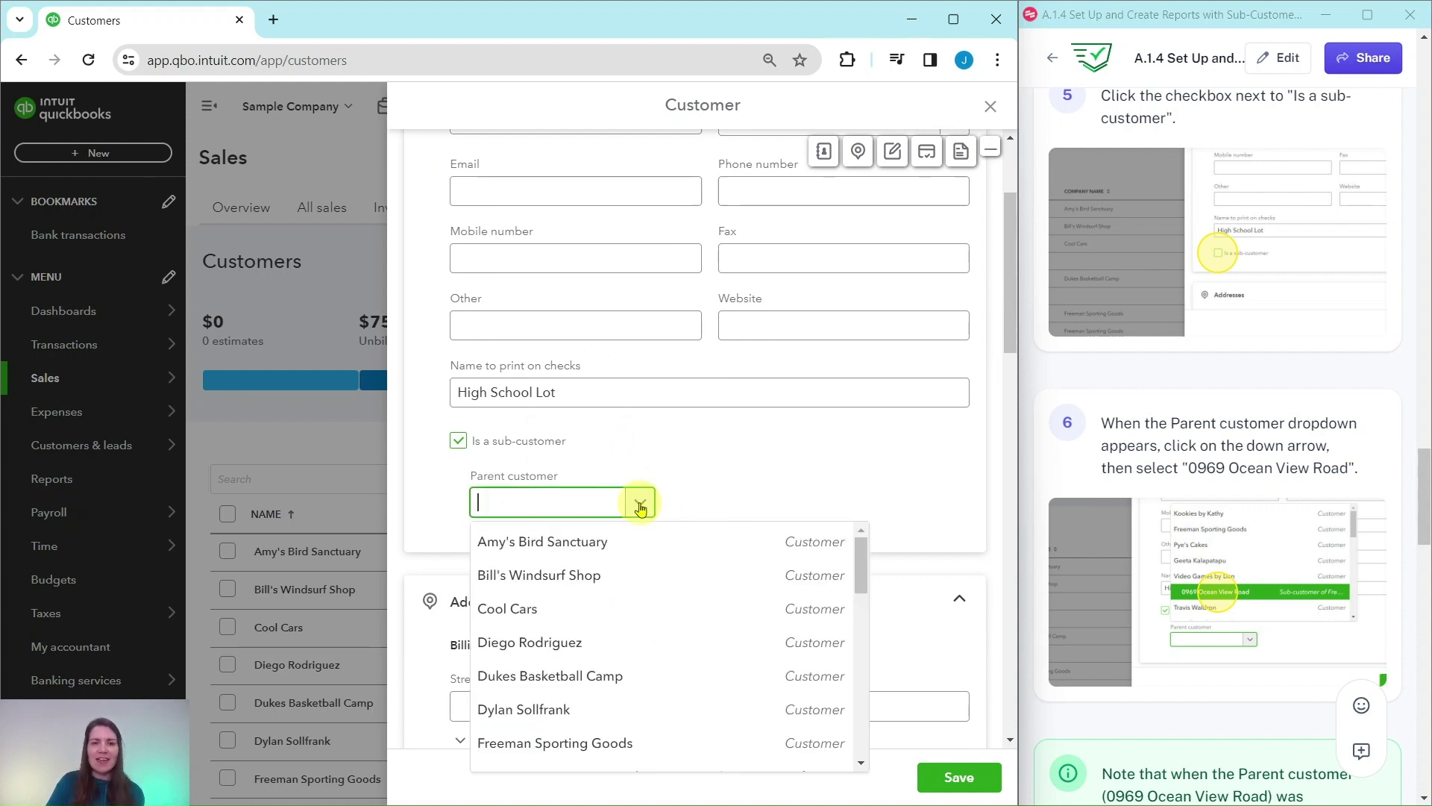
{"action": "scroll", "coordinate": [640, 522], "scroll_direction": "down", "scroll_amount": 3}
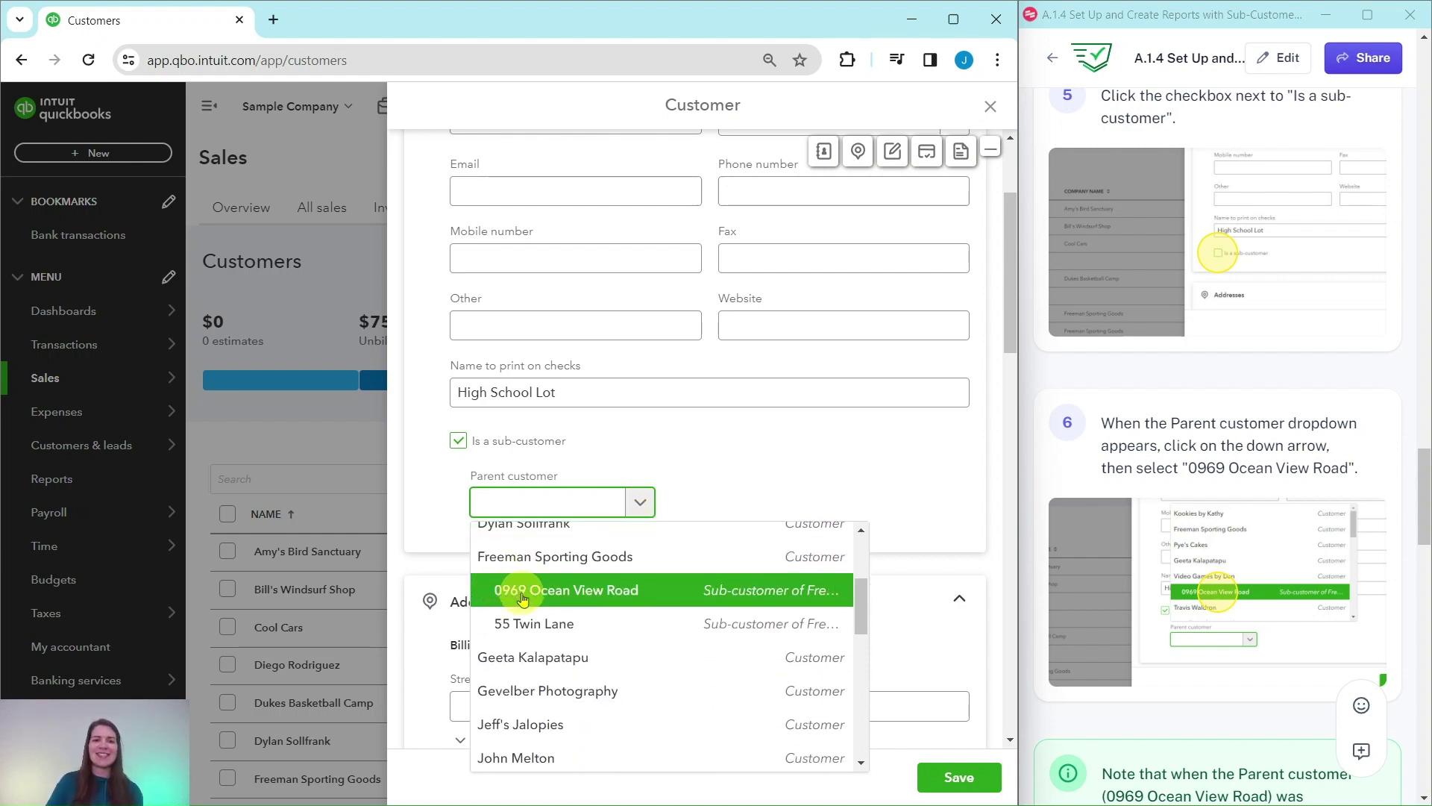
{"action": "left_click", "coordinate": [616, 593]}
Review the contact details, billing address and Bill parent customer option on the High School Lot record, and save it.
{"action": "scroll", "coordinate": [1211, 582], "scroll_direction": "down", "scroll_amount": 5}
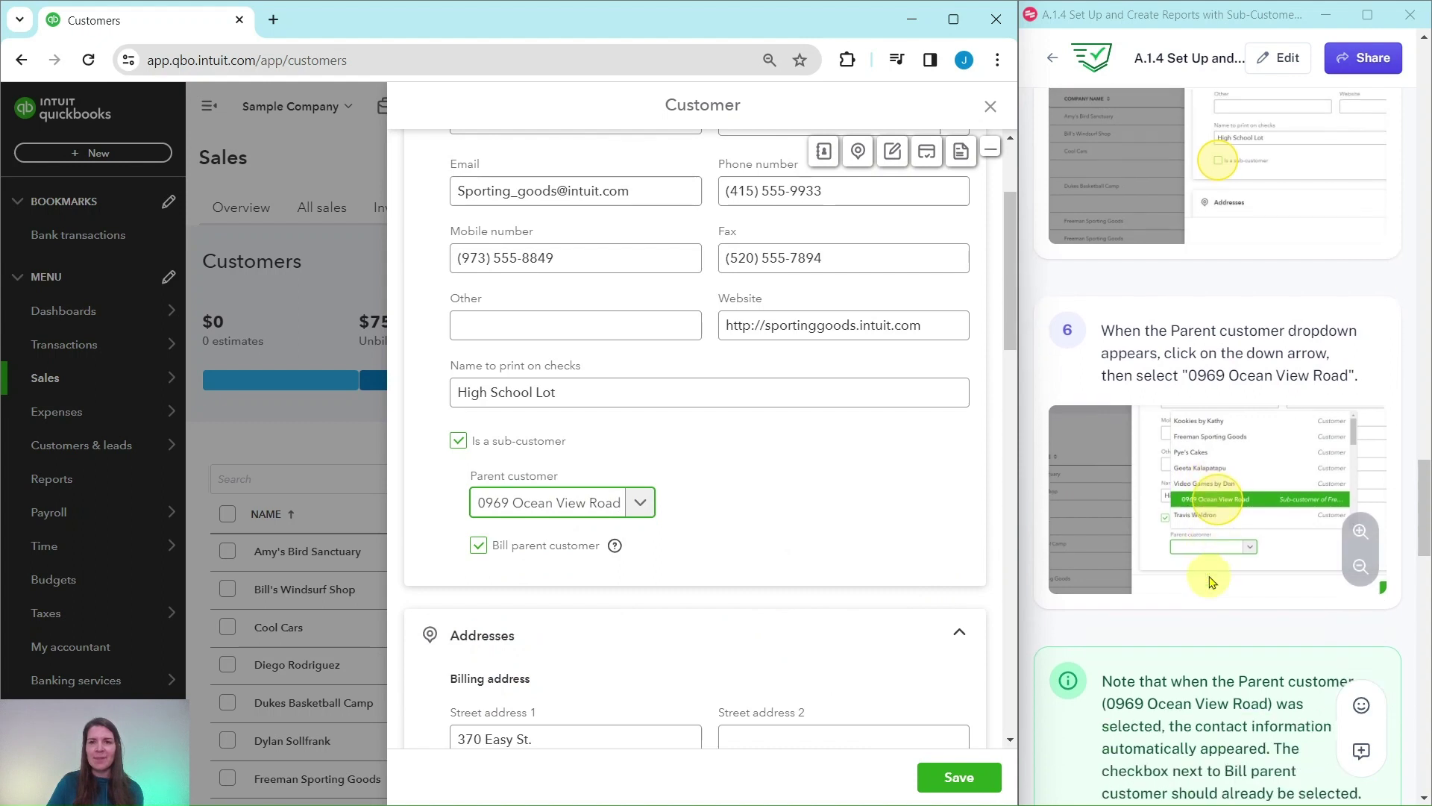
{"action": "scroll", "coordinate": [1223, 589], "scroll_direction": "down", "scroll_amount": 3}
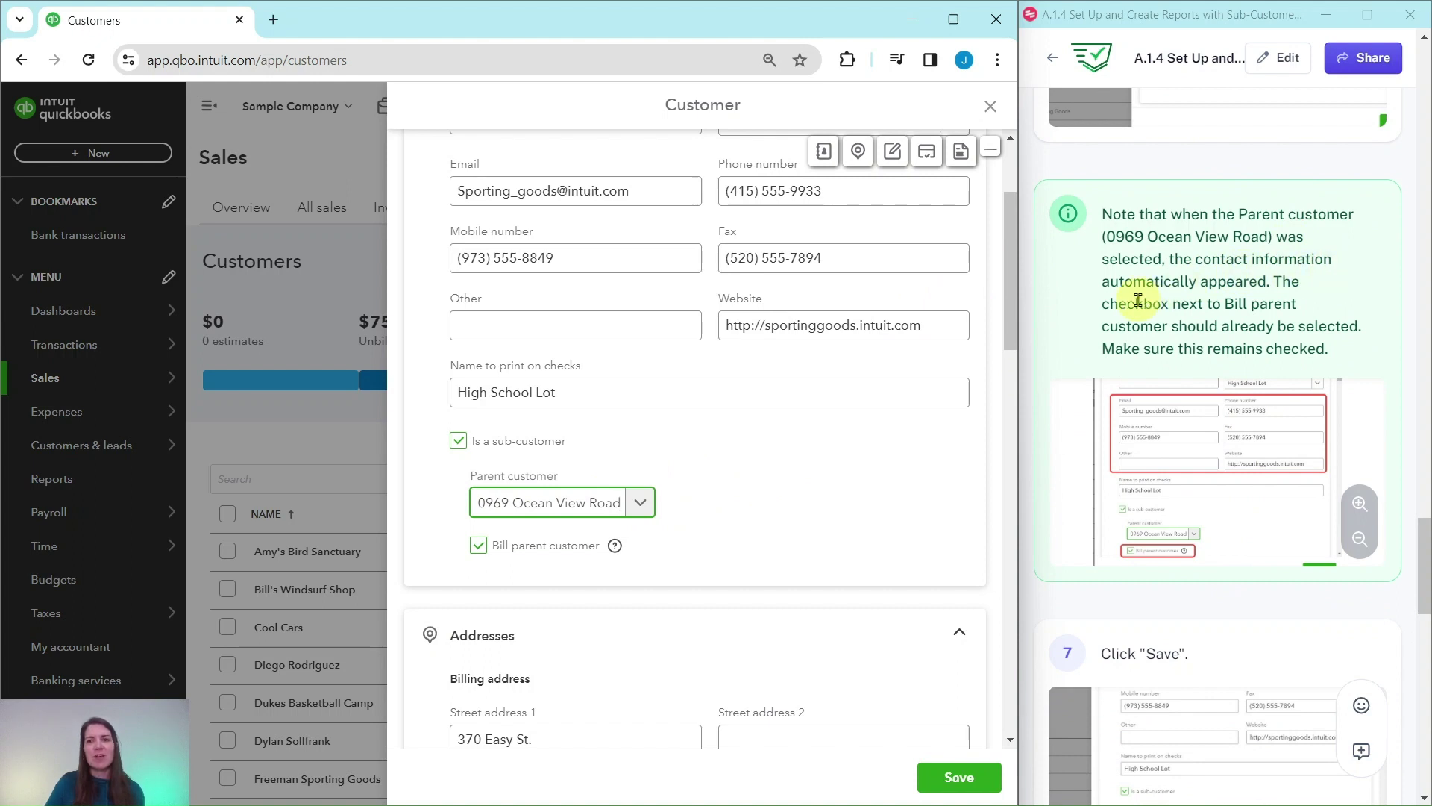
{"action": "scroll", "coordinate": [693, 254], "scroll_direction": "up", "scroll_amount": 3}
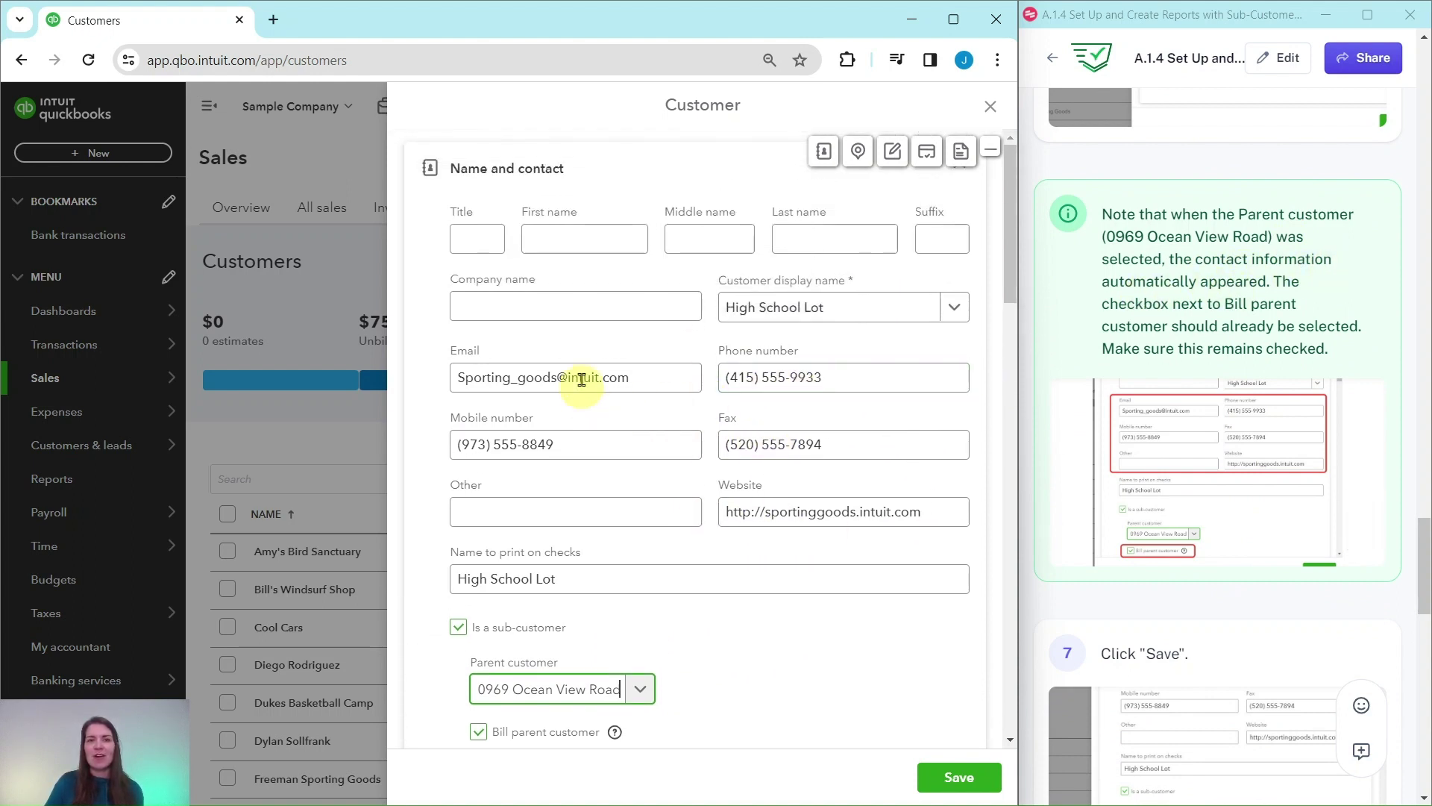
{"action": "scroll", "coordinate": [1228, 303], "scroll_direction": "down", "scroll_amount": 1}
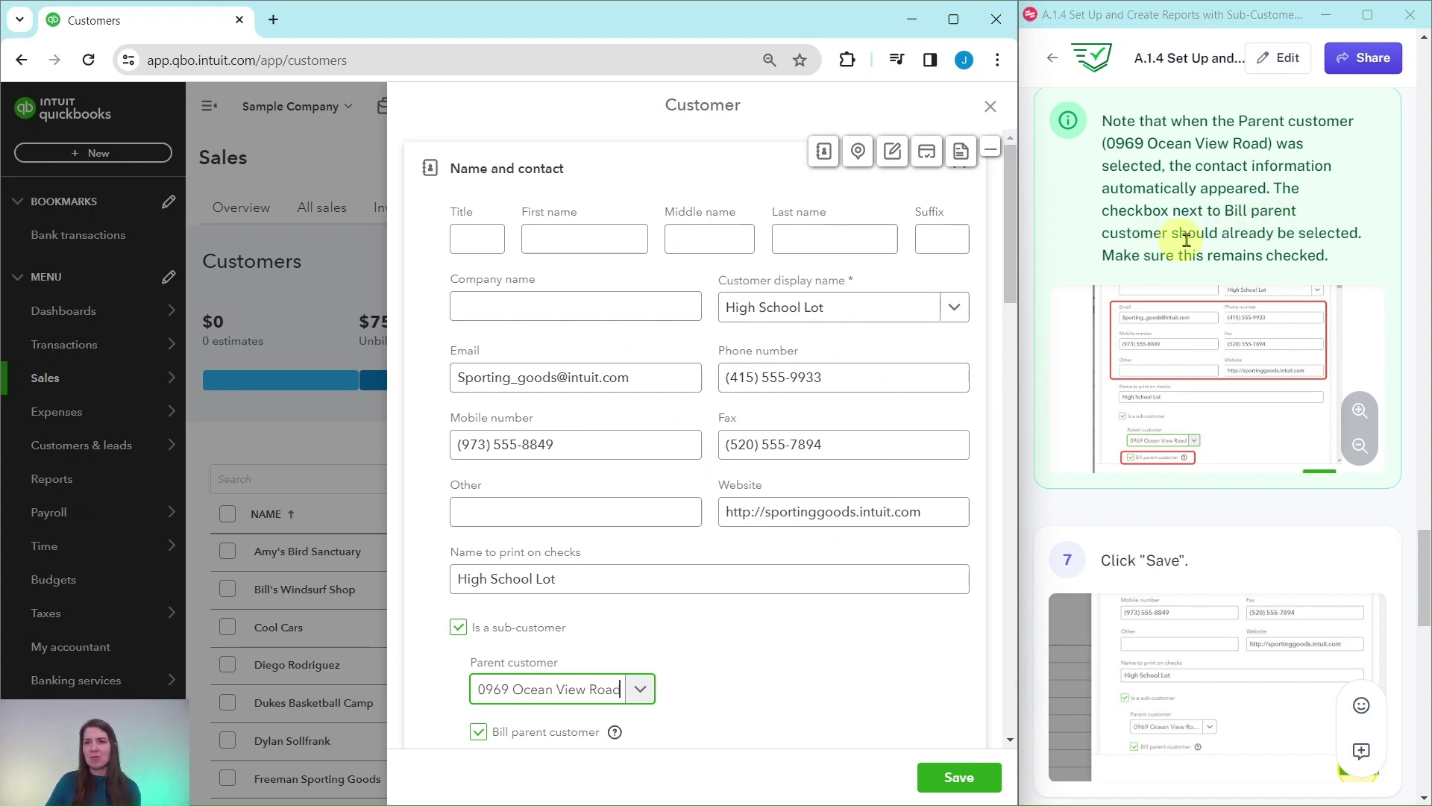
{"action": "scroll", "coordinate": [821, 505], "scroll_direction": "down", "scroll_amount": 5}
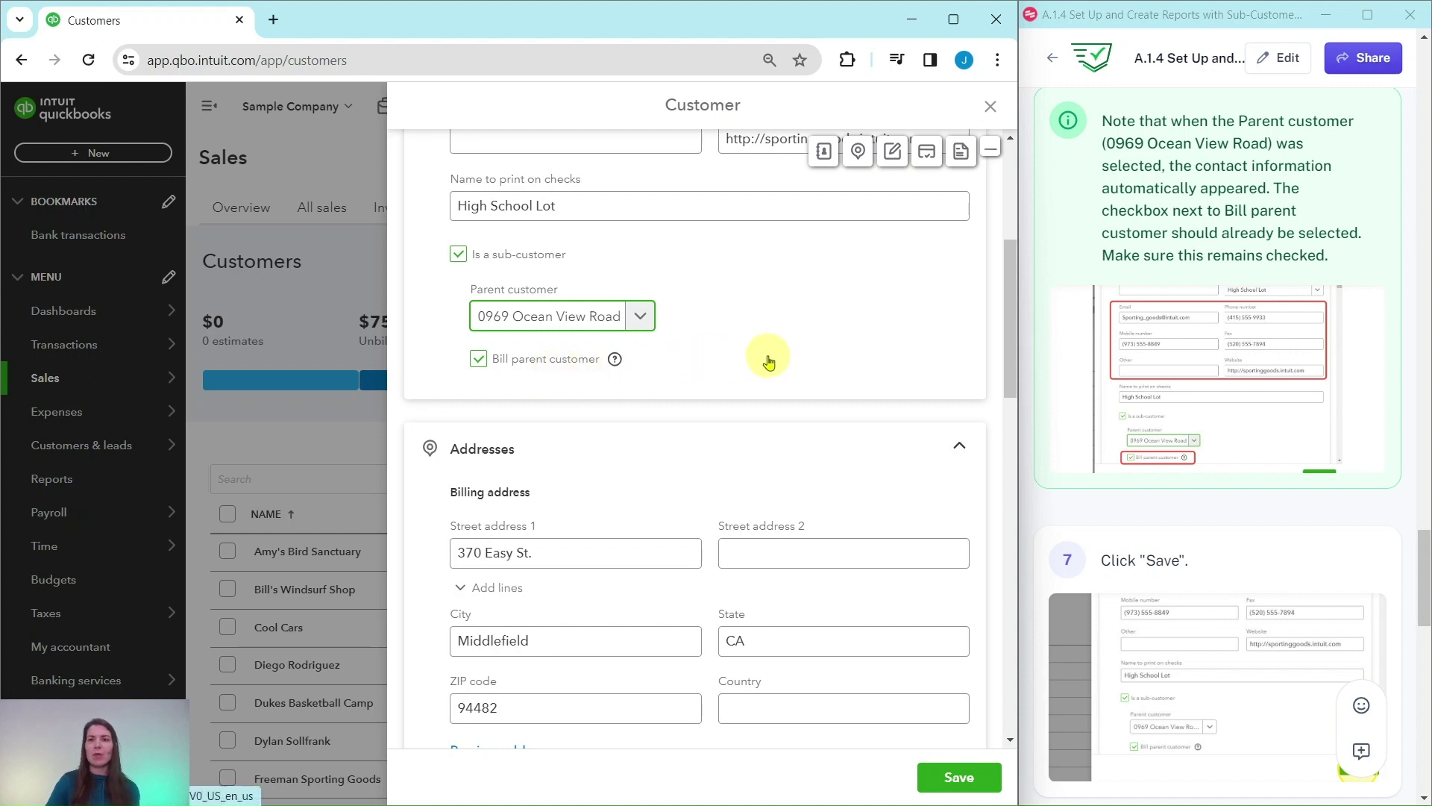
{"action": "scroll", "coordinate": [720, 462], "scroll_direction": "down", "scroll_amount": 3}
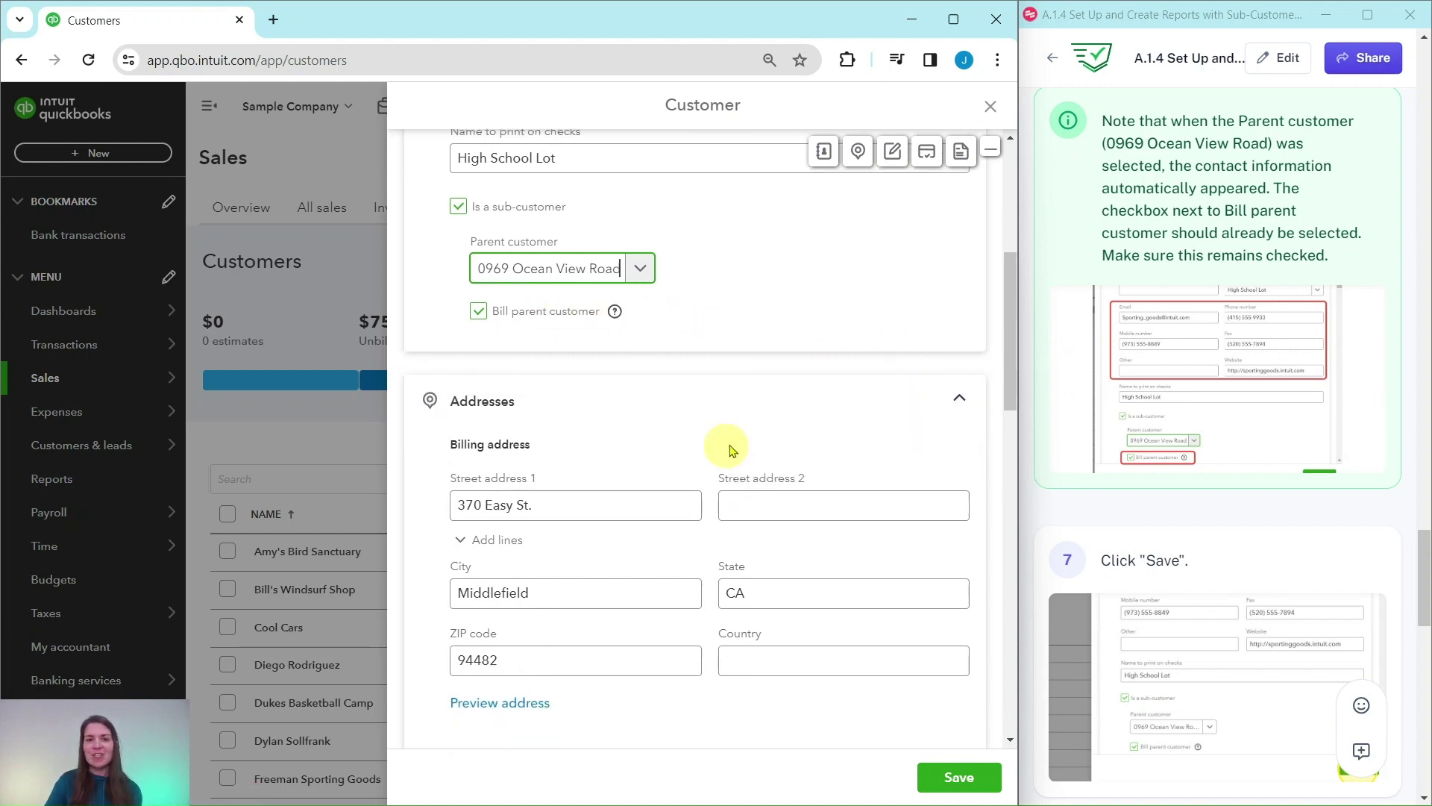
{"action": "scroll", "coordinate": [1143, 504], "scroll_direction": "down", "scroll_amount": 4}
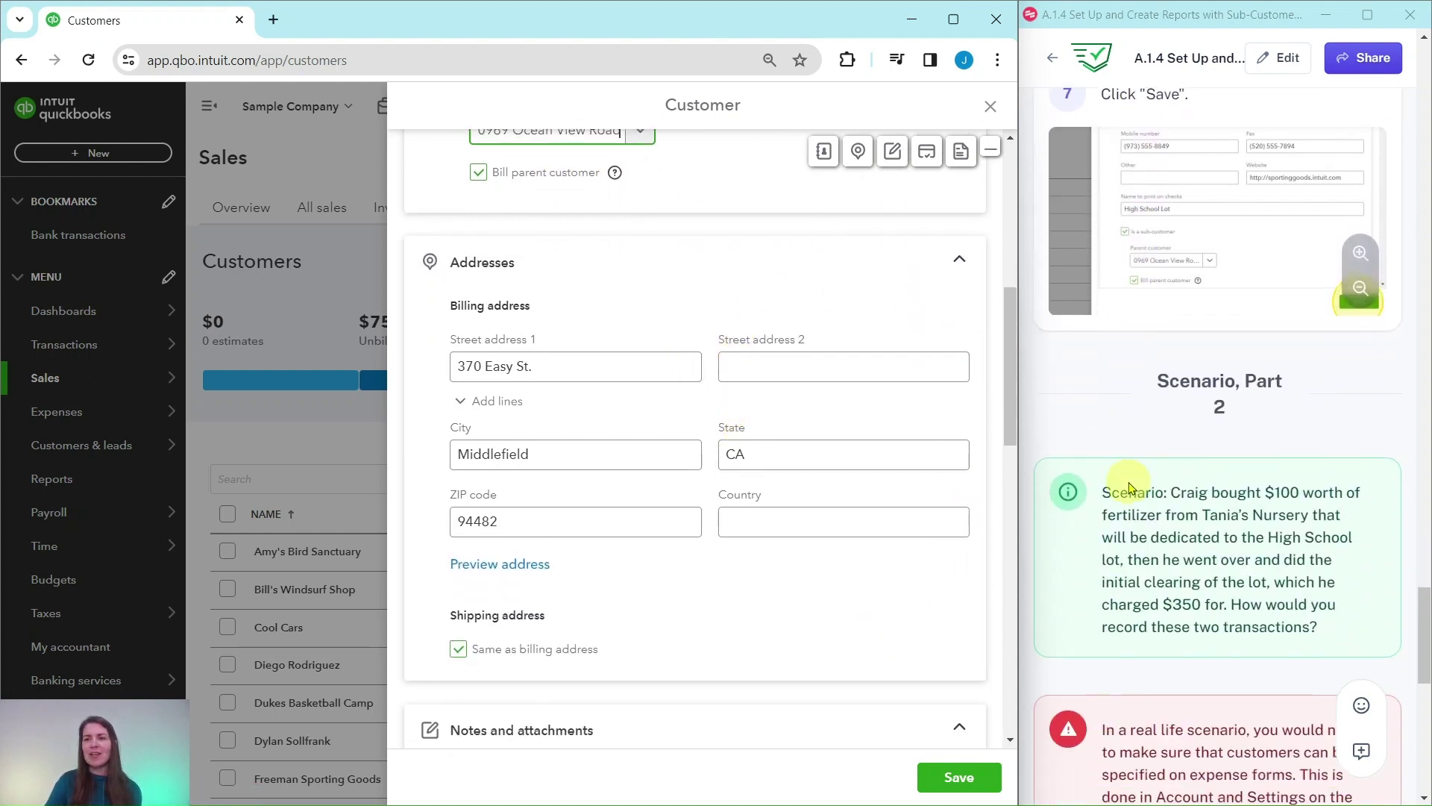
{"action": "scroll", "coordinate": [1143, 504], "scroll_direction": "up", "scroll_amount": 1}
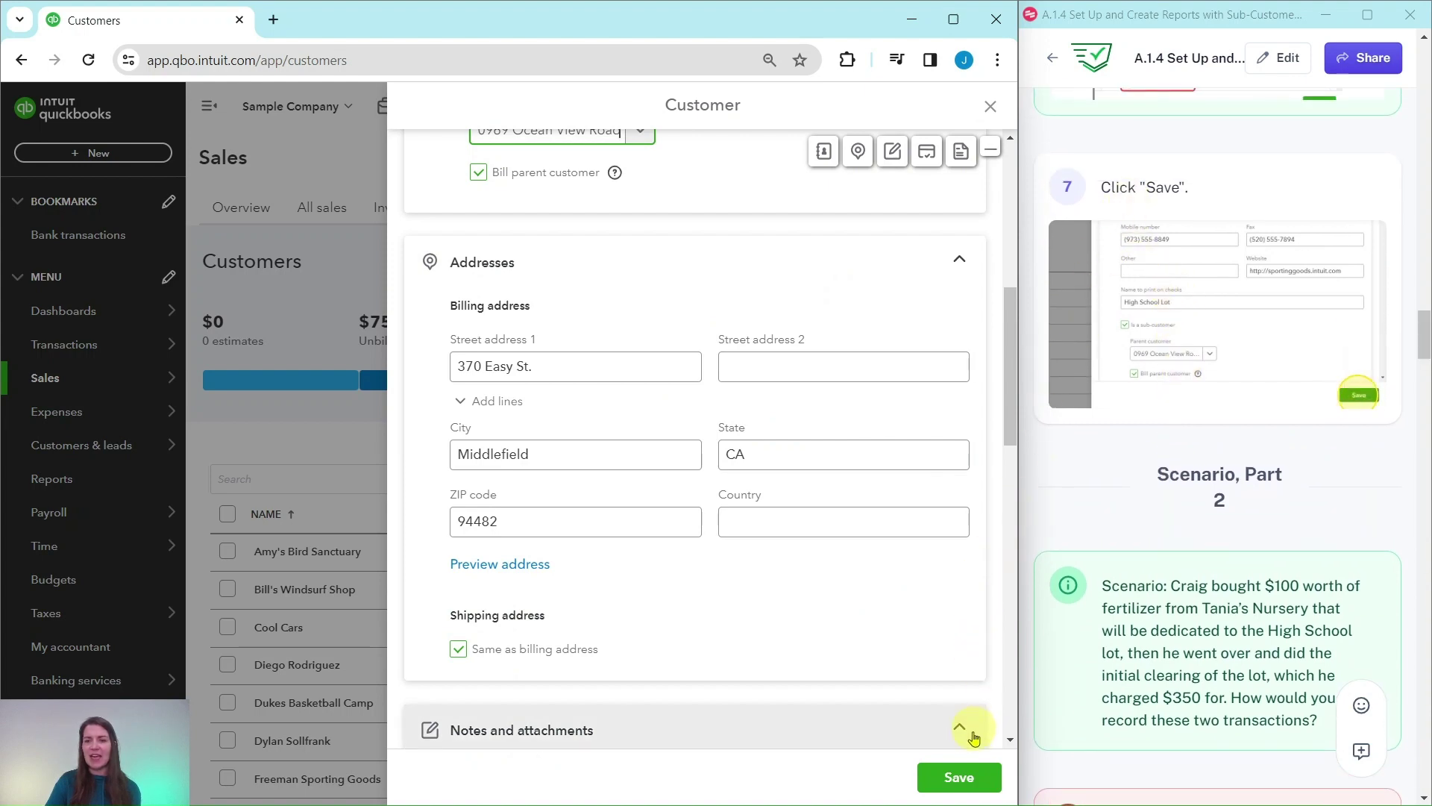
{"action": "left_click", "coordinate": [959, 778]}
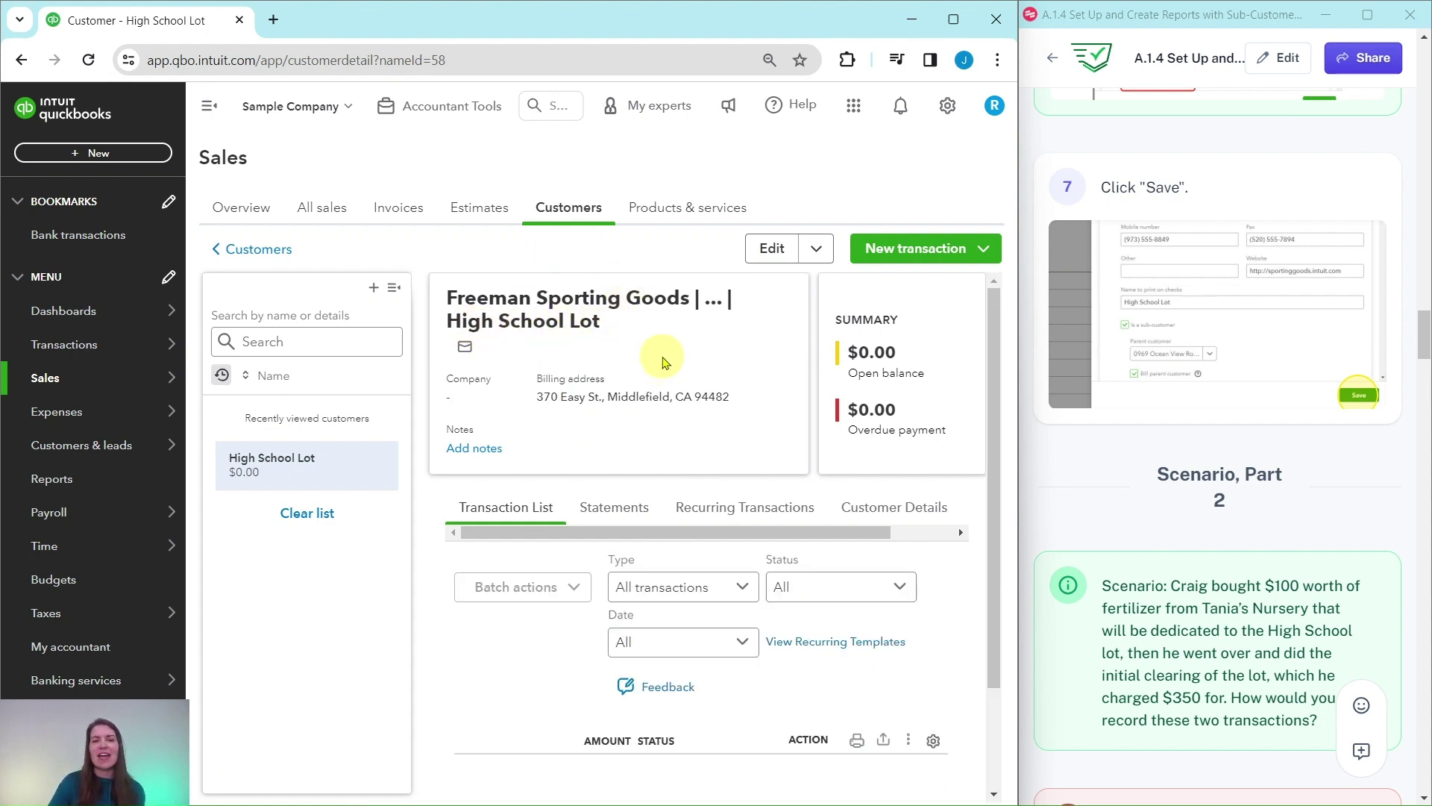
Read the Part 2 scenario and start a new expense for the fertilizer purchase.
{"action": "mouse_move", "coordinate": [1156, 366]}
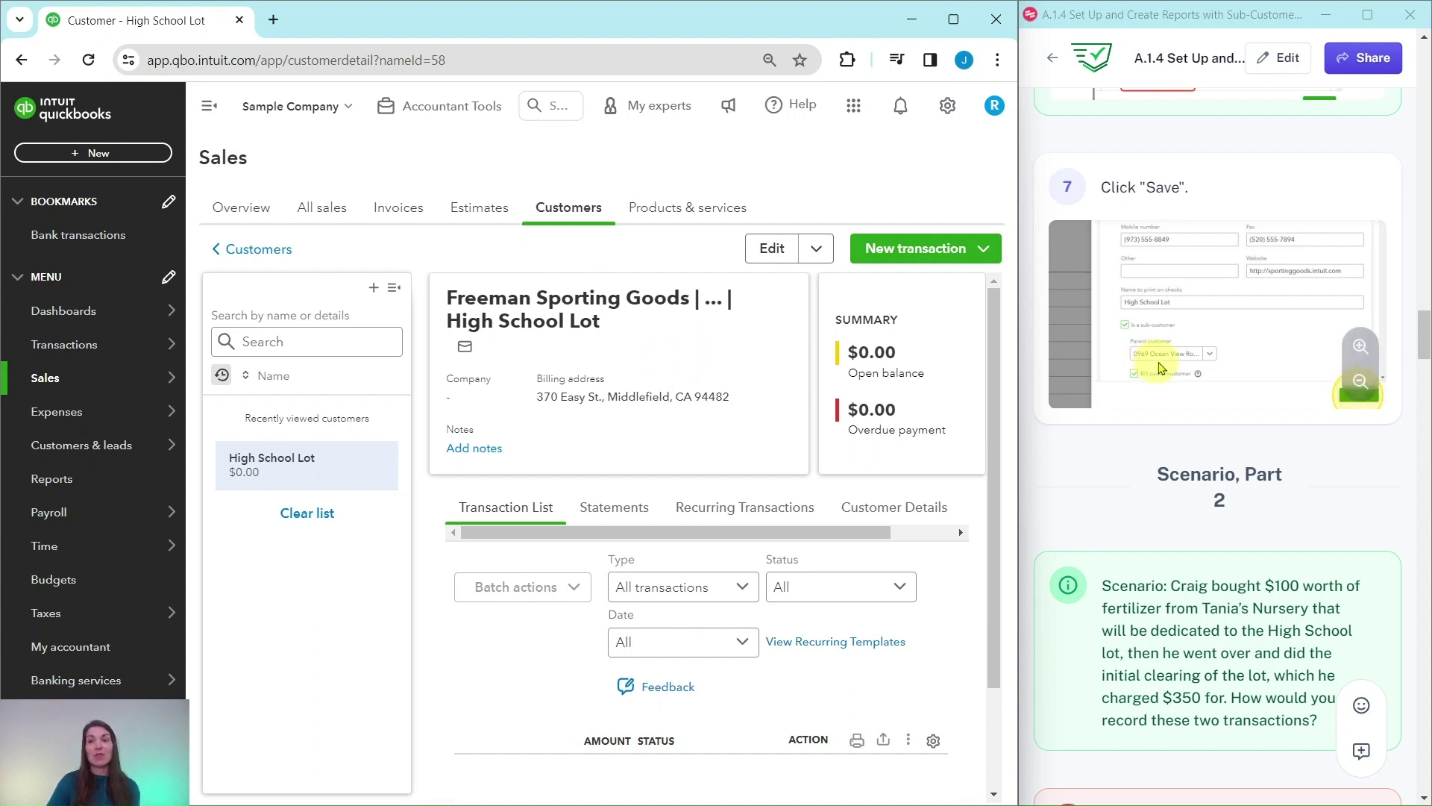
{"action": "scroll", "coordinate": [1161, 367], "scroll_direction": "down", "scroll_amount": 1}
{"action": "scroll", "coordinate": [1162, 367], "scroll_direction": "down", "scroll_amount": 4}
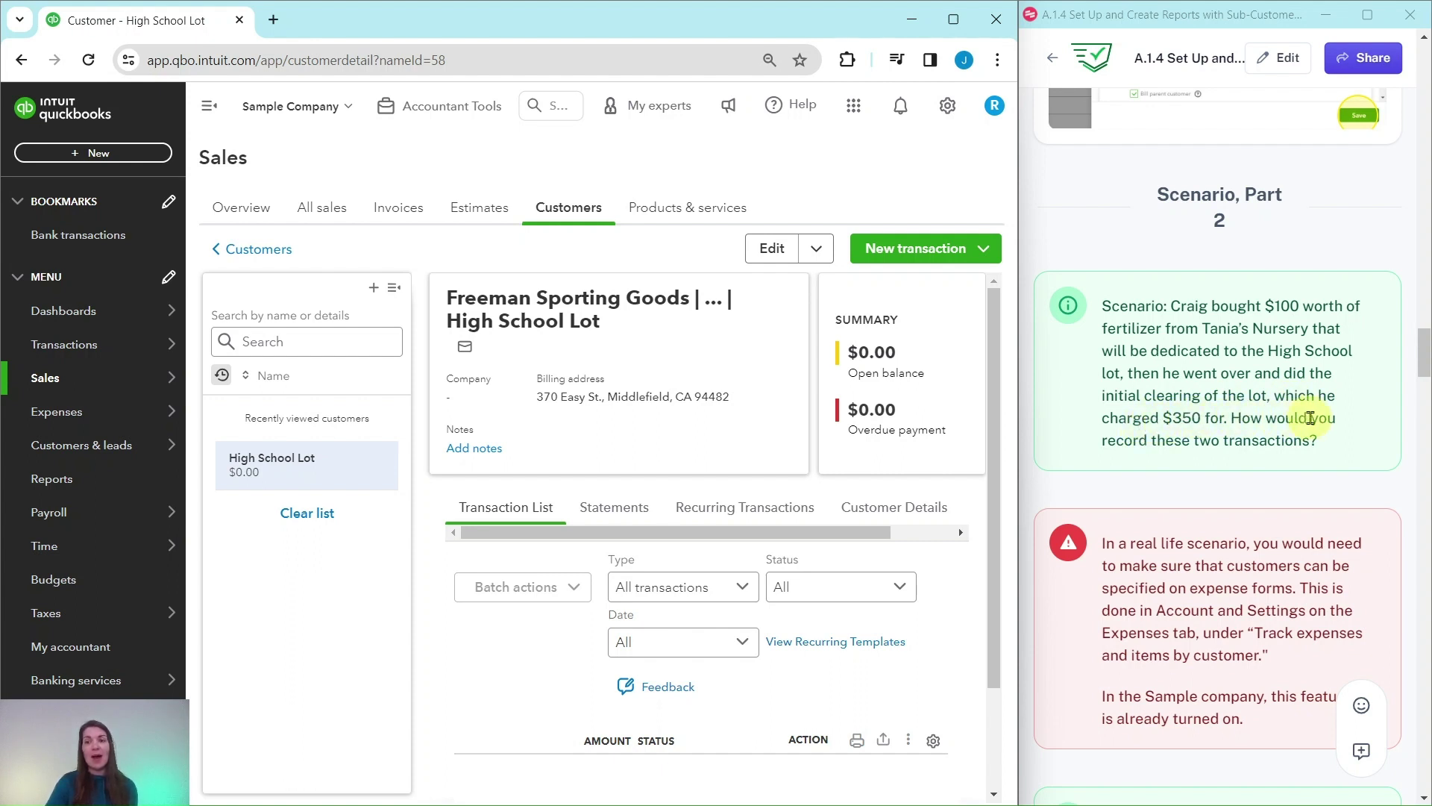
{"action": "scroll", "coordinate": [1216, 459], "scroll_direction": "down", "scroll_amount": 5}
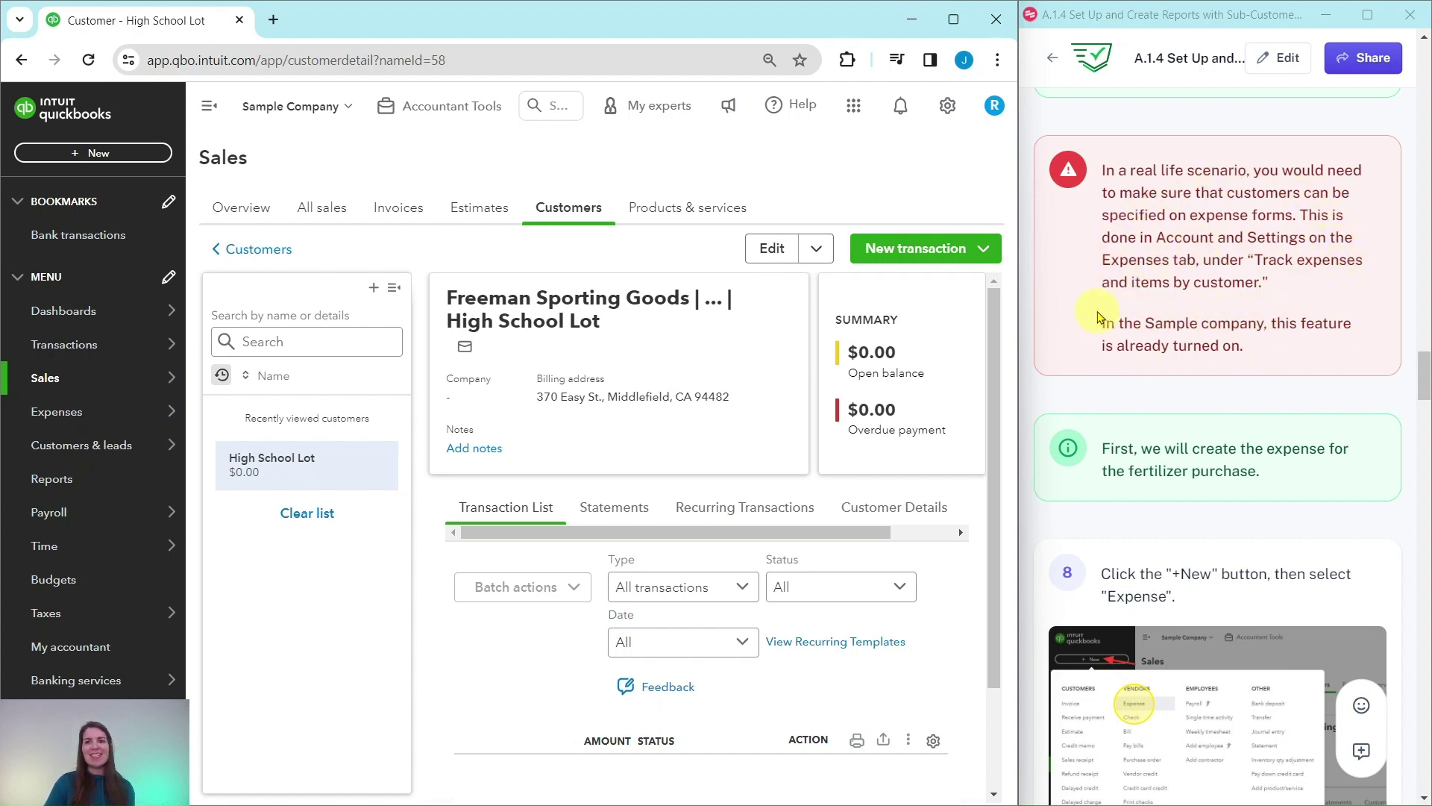
{"action": "scroll", "coordinate": [1283, 317], "scroll_direction": "down", "scroll_amount": 3}
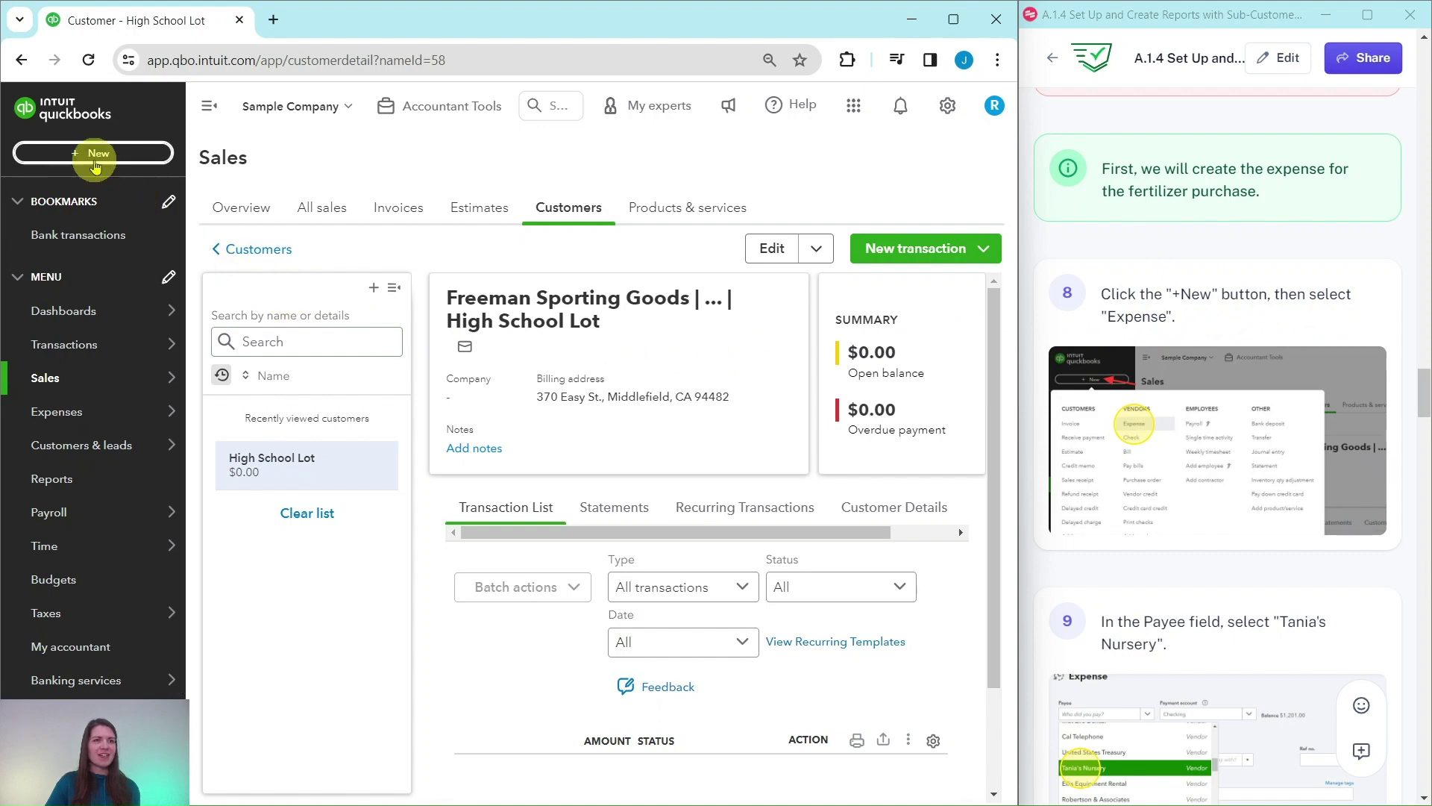
{"action": "left_click", "coordinate": [88, 153]}
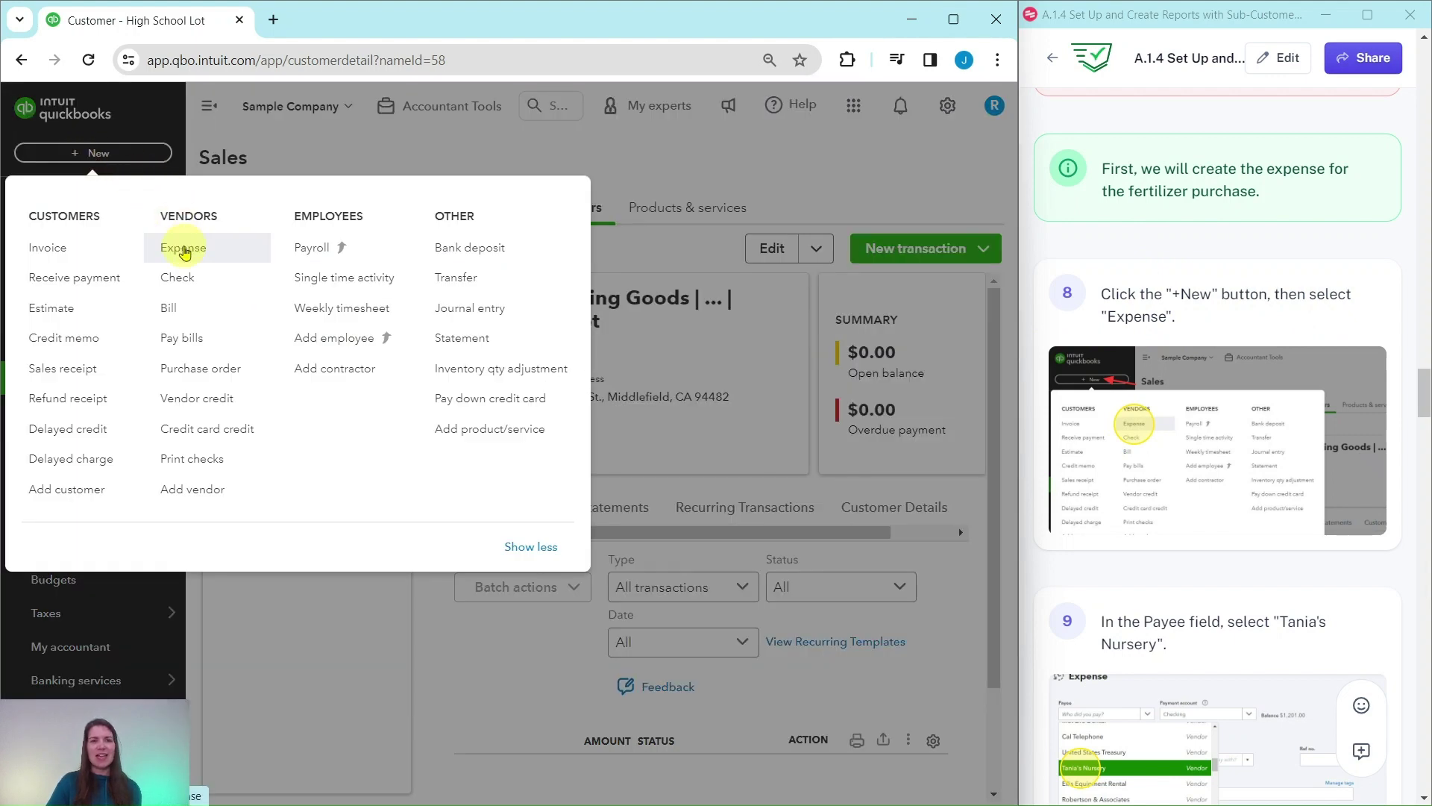
{"action": "left_click", "coordinate": [187, 248]}
Set Tania's Nursery as the payee of the new expense, following instruction 9 of the guide.
{"action": "scroll", "coordinate": [1236, 402], "scroll_direction": "down", "scroll_amount": 7}
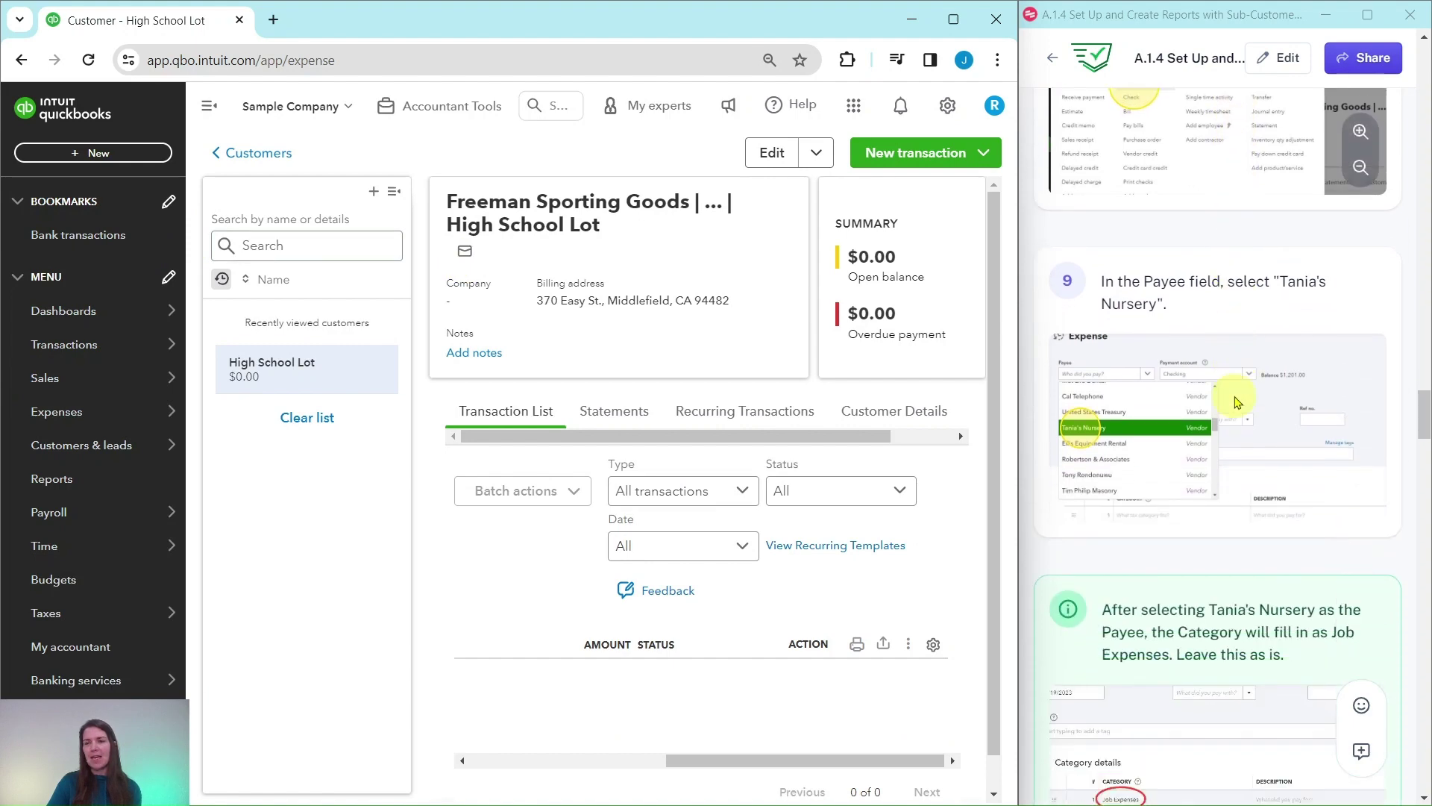
{"action": "scroll", "coordinate": [1236, 403], "scroll_direction": "up", "scroll_amount": 2}
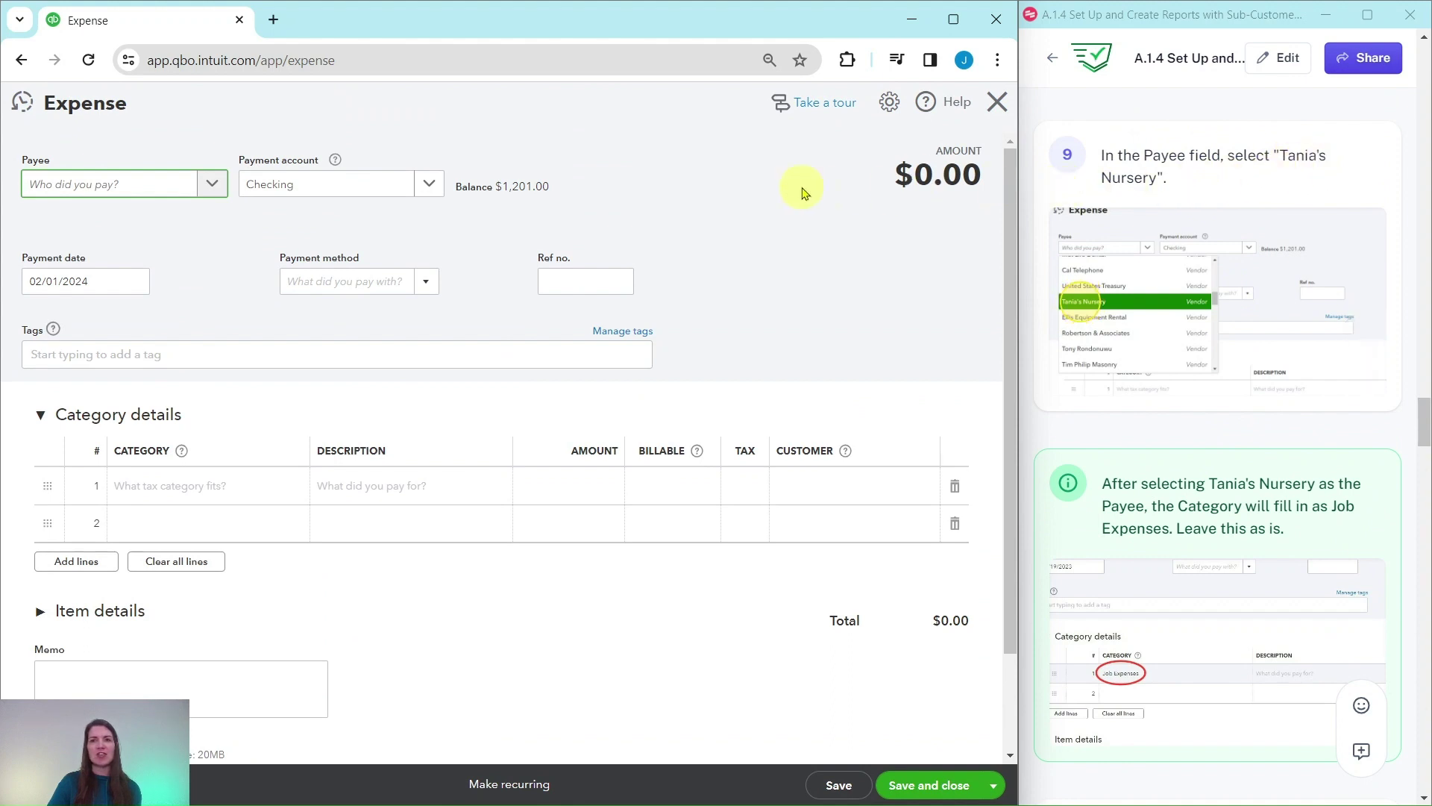
{"action": "left_click", "coordinate": [98, 186]}
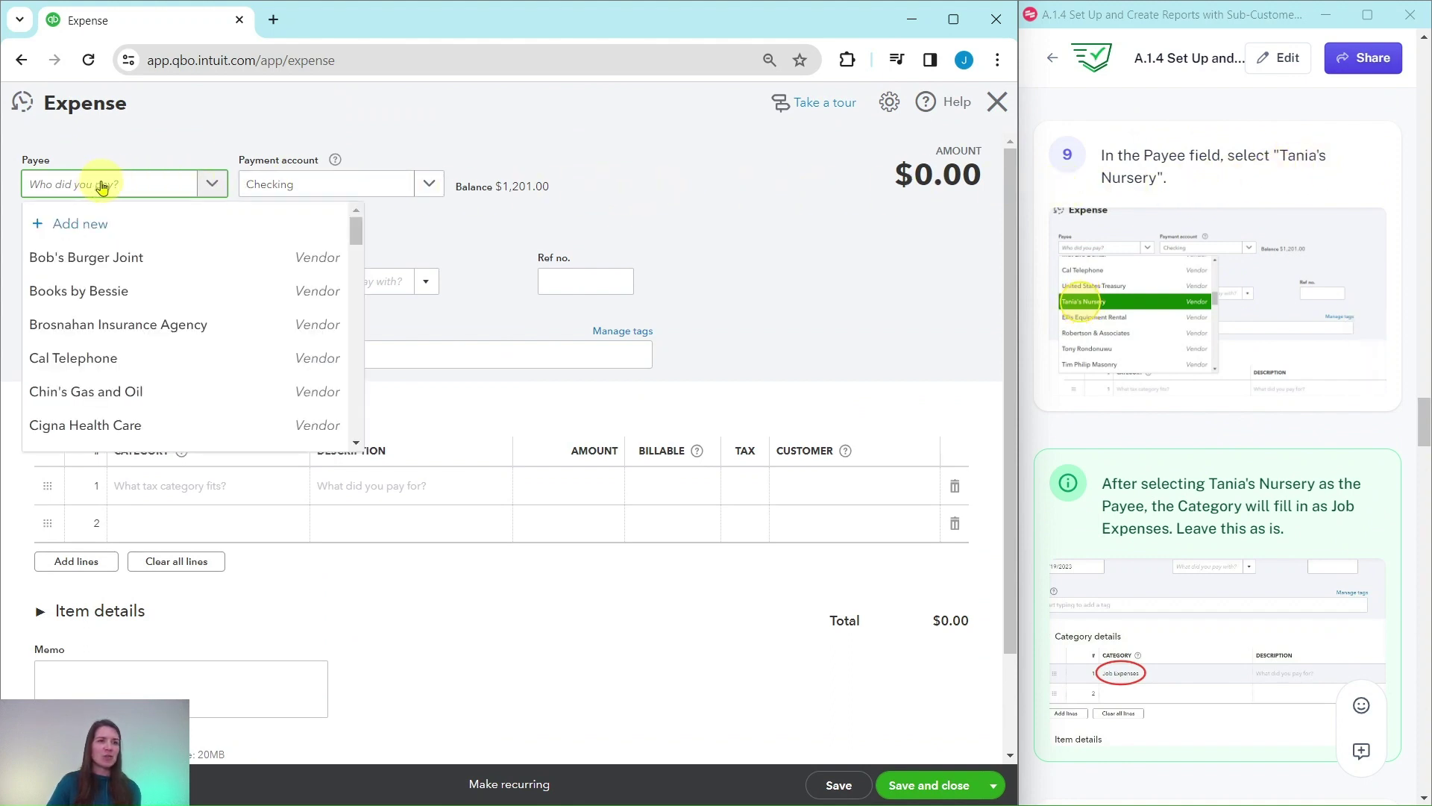
{"action": "scroll", "coordinate": [192, 280], "scroll_direction": "down", "scroll_amount": 7}
{"action": "scroll", "coordinate": [190, 283], "scroll_direction": "down", "scroll_amount": 3}
{"action": "left_click", "coordinate": [61, 253]}
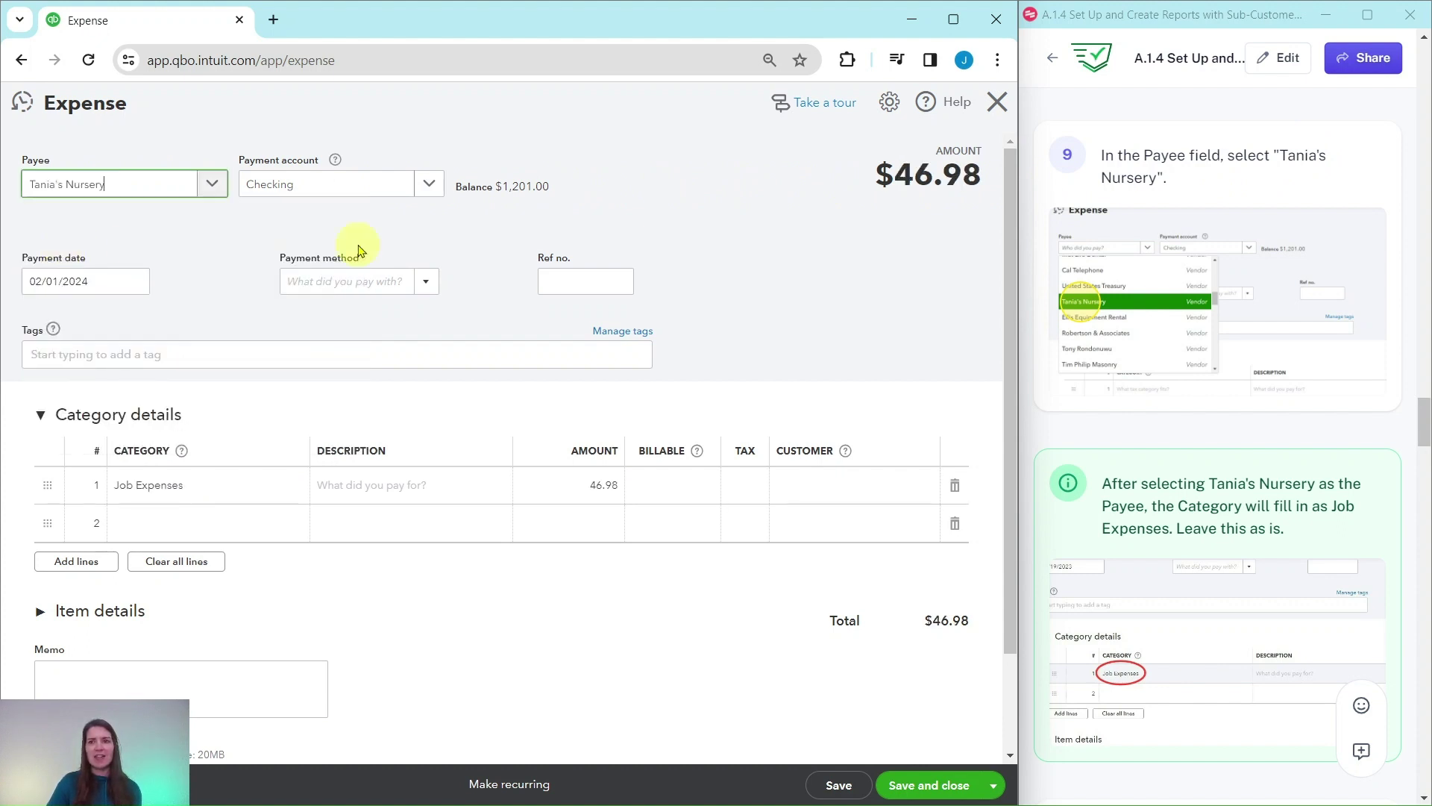
Keep the Job Expenses category on the first expense line and enter Fertilizer as its description.
{"action": "scroll", "coordinate": [1256, 361], "scroll_direction": "down", "scroll_amount": 4}
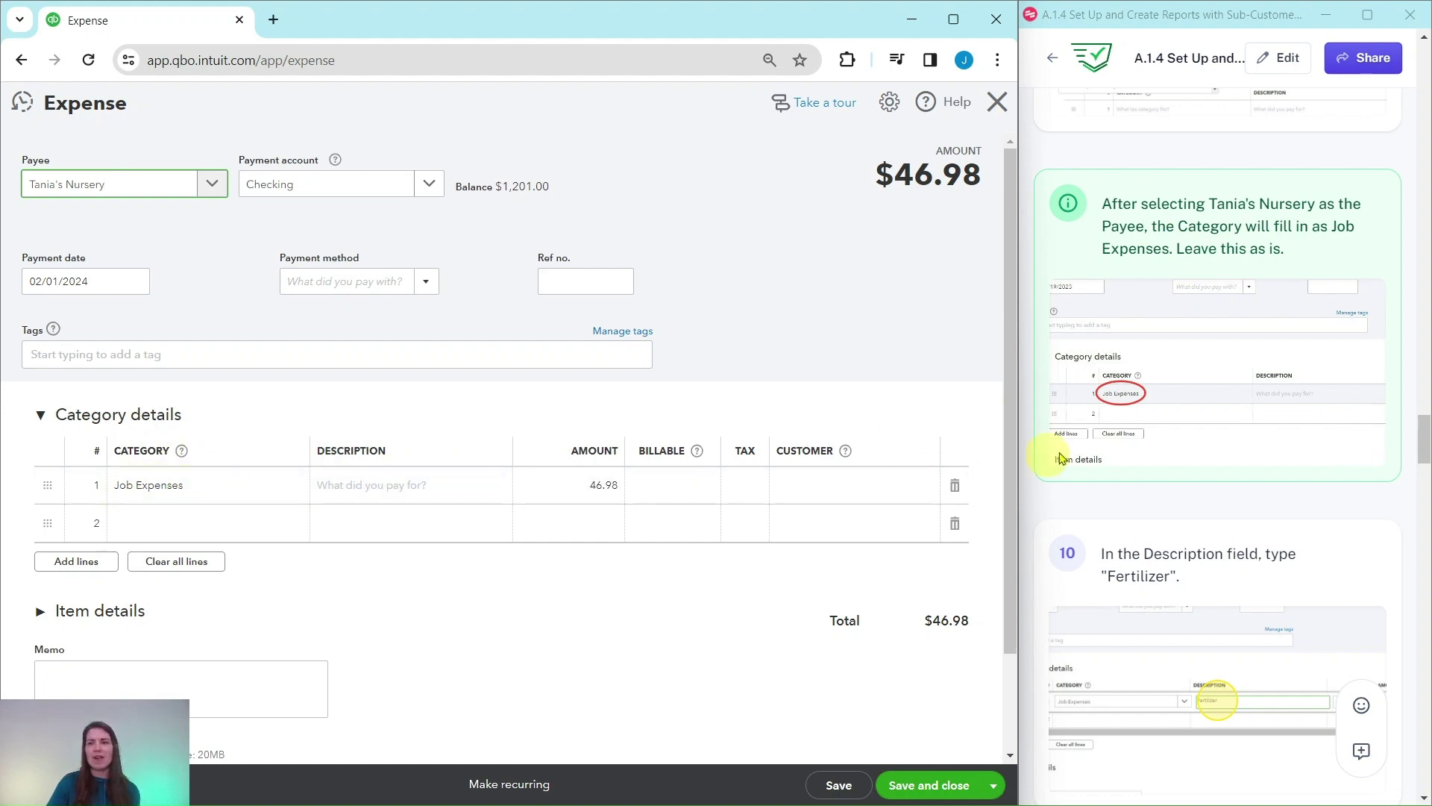
{"action": "scroll", "coordinate": [1260, 401], "scroll_direction": "down", "scroll_amount": 3}
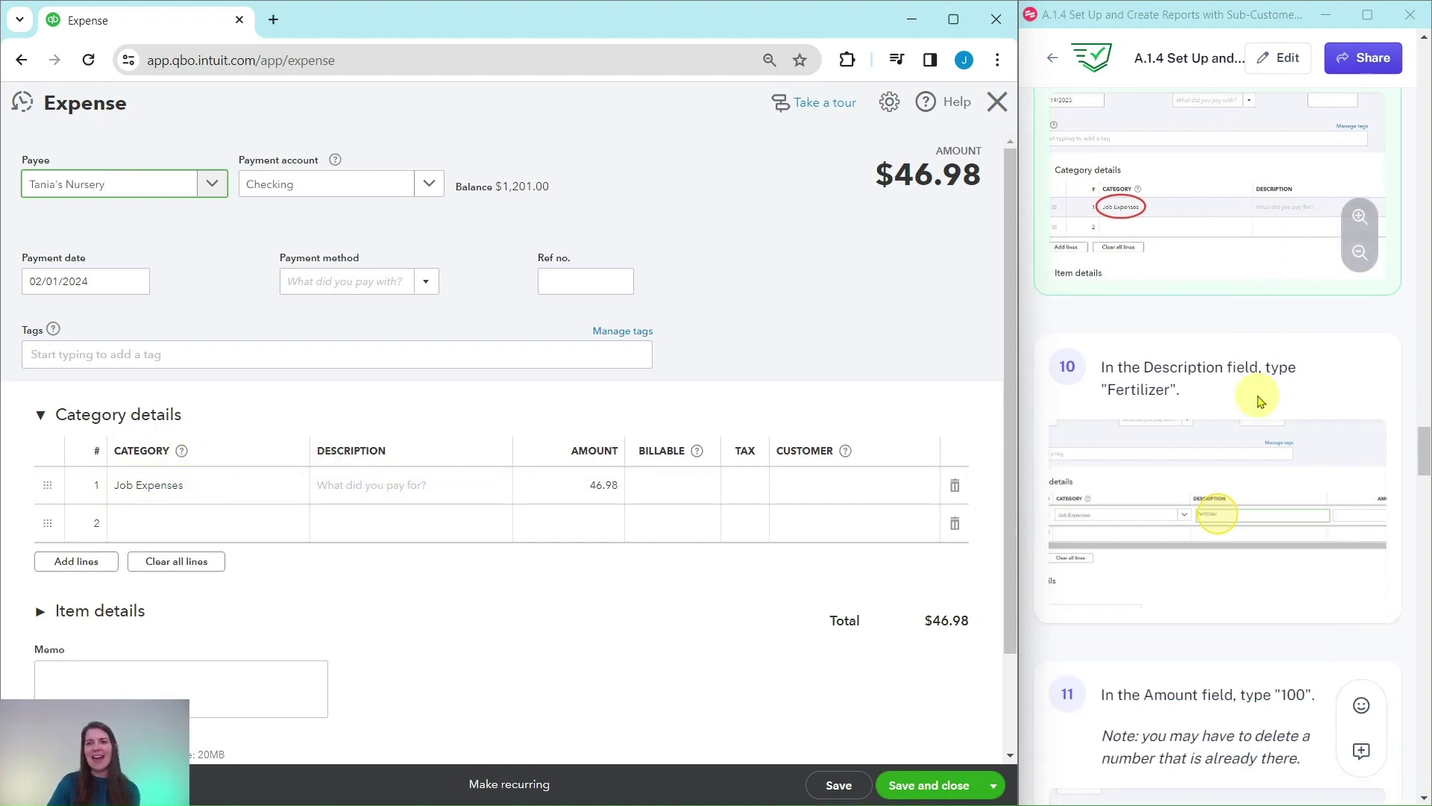
{"action": "scroll", "coordinate": [1196, 386], "scroll_direction": "down", "scroll_amount": 2}
{"action": "scroll", "coordinate": [1196, 385], "scroll_direction": "down", "scroll_amount": 1}
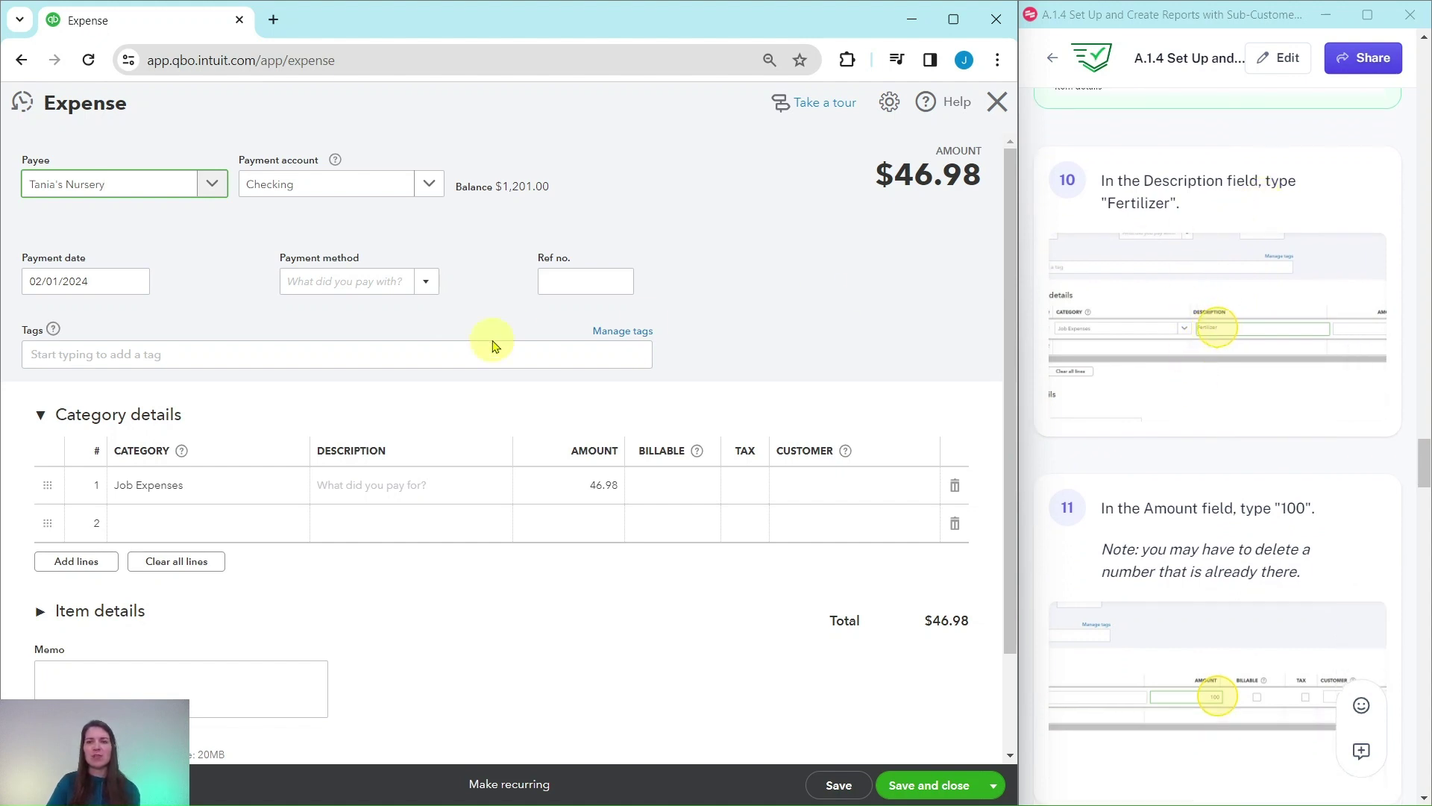
{"action": "left_click", "coordinate": [367, 491]}
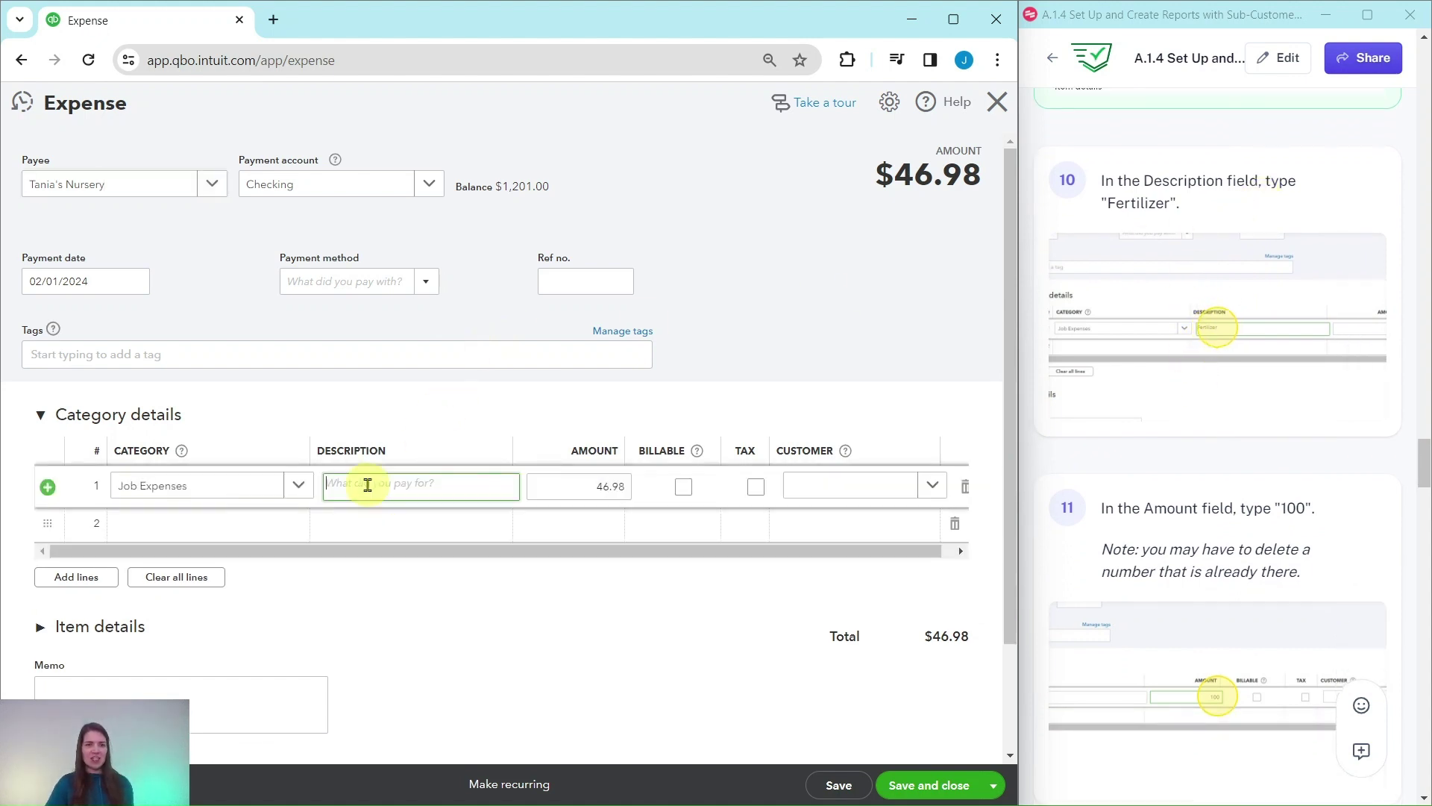
{"action": "type", "text": "Fe"}
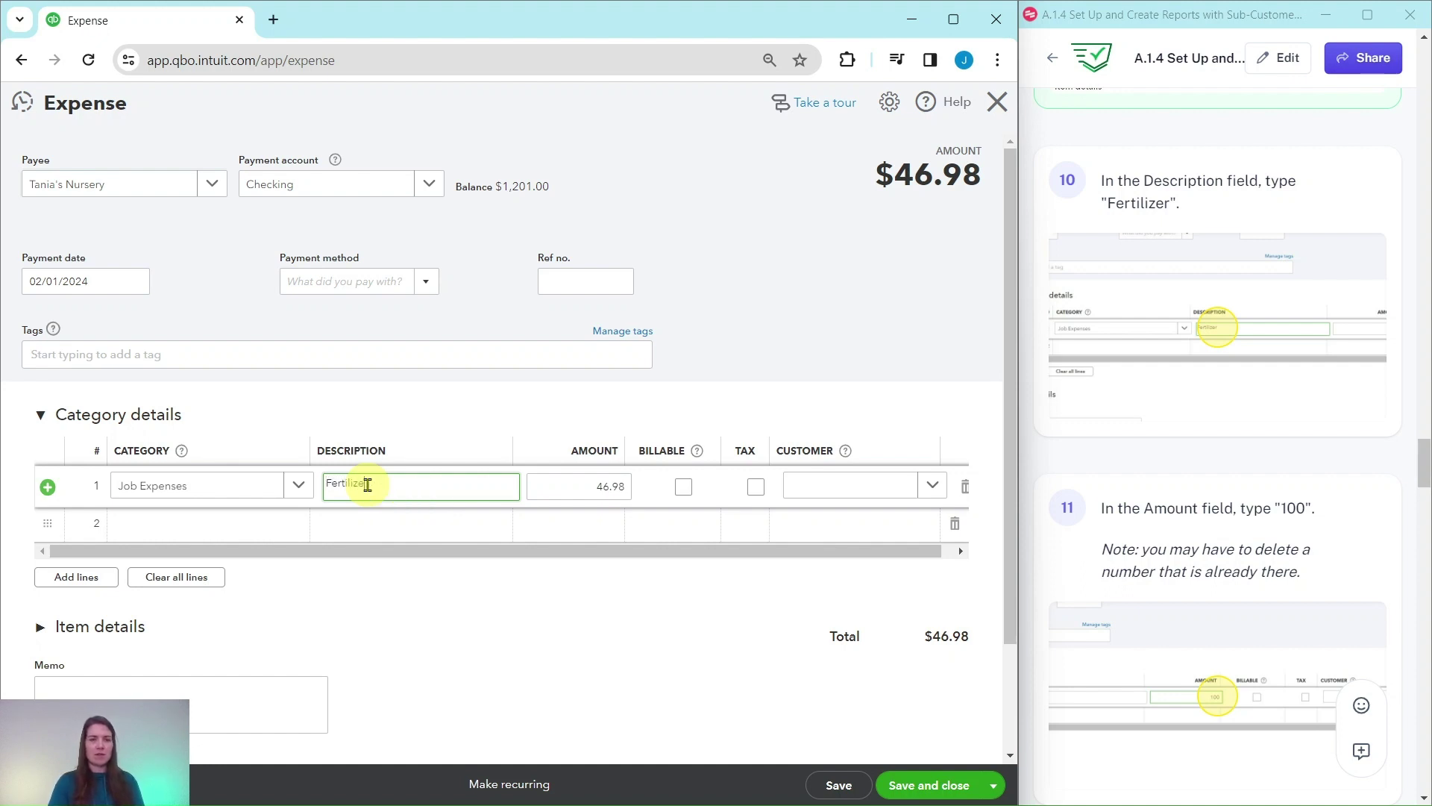
{"action": "type", "text": "rtilizer"}
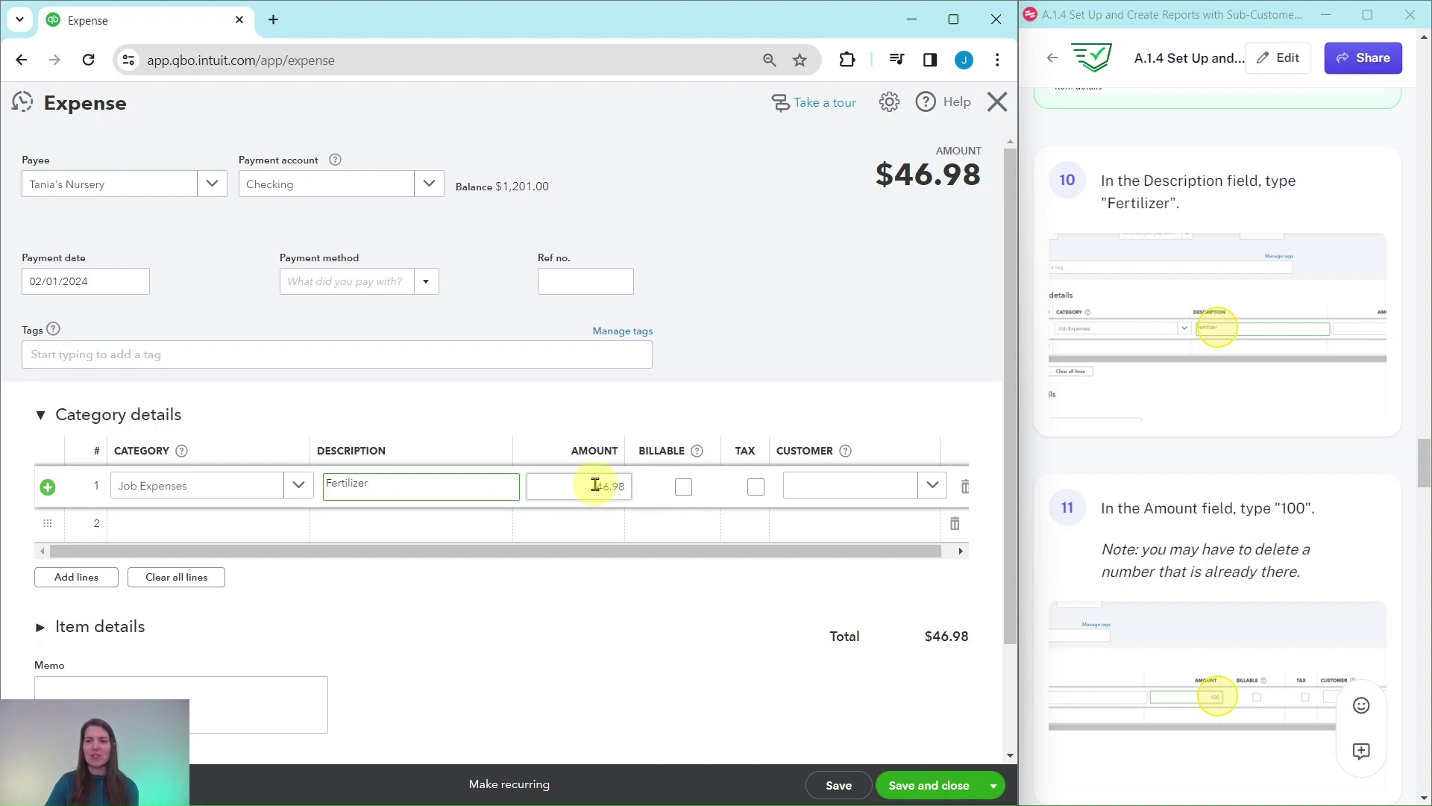
Set the amount of the Fertilizer line to 100 and leave the Item details section collapsed.
{"action": "left_click_drag", "start_coordinate": [596, 483], "coordinate": [636, 490]}
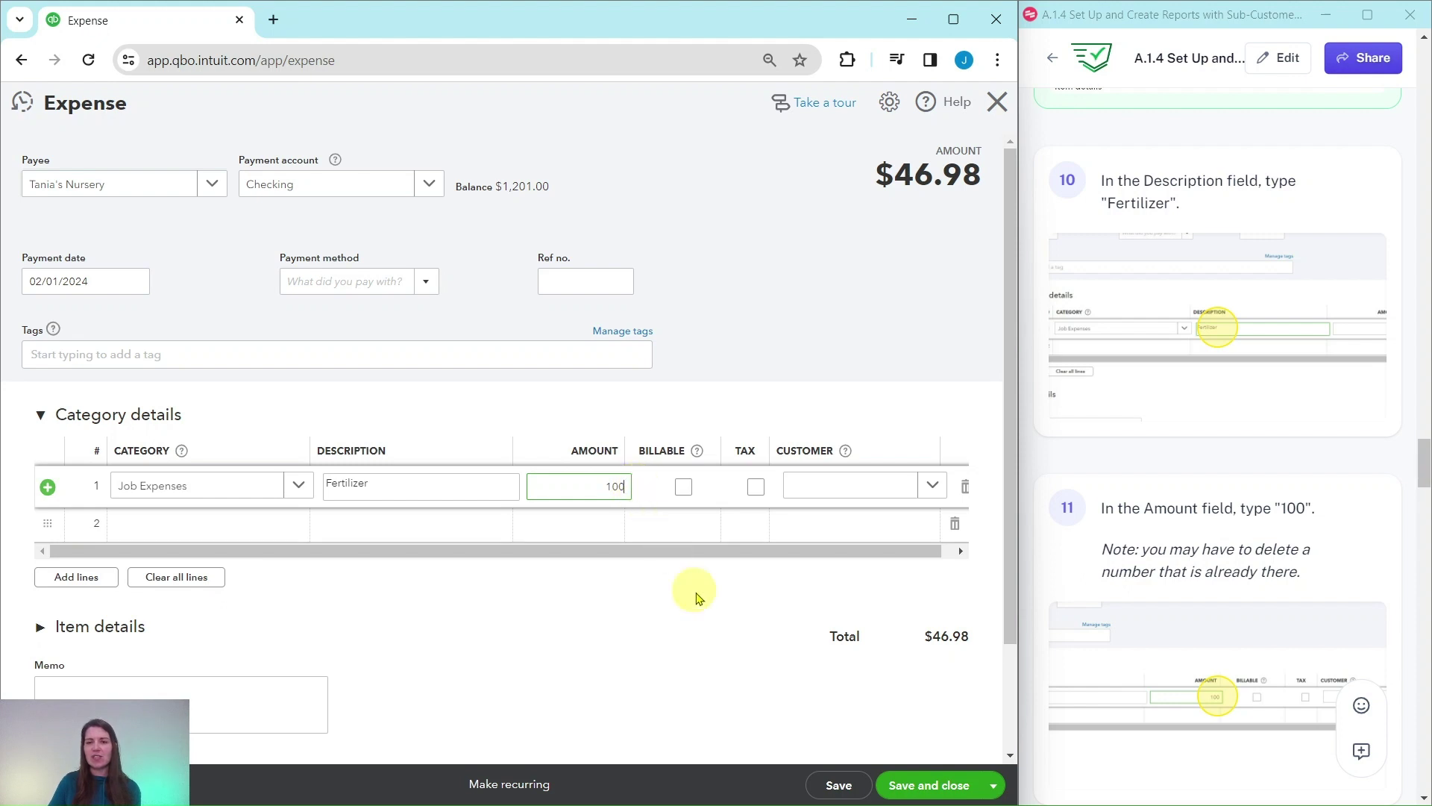
{"action": "left_click", "coordinate": [697, 622]}
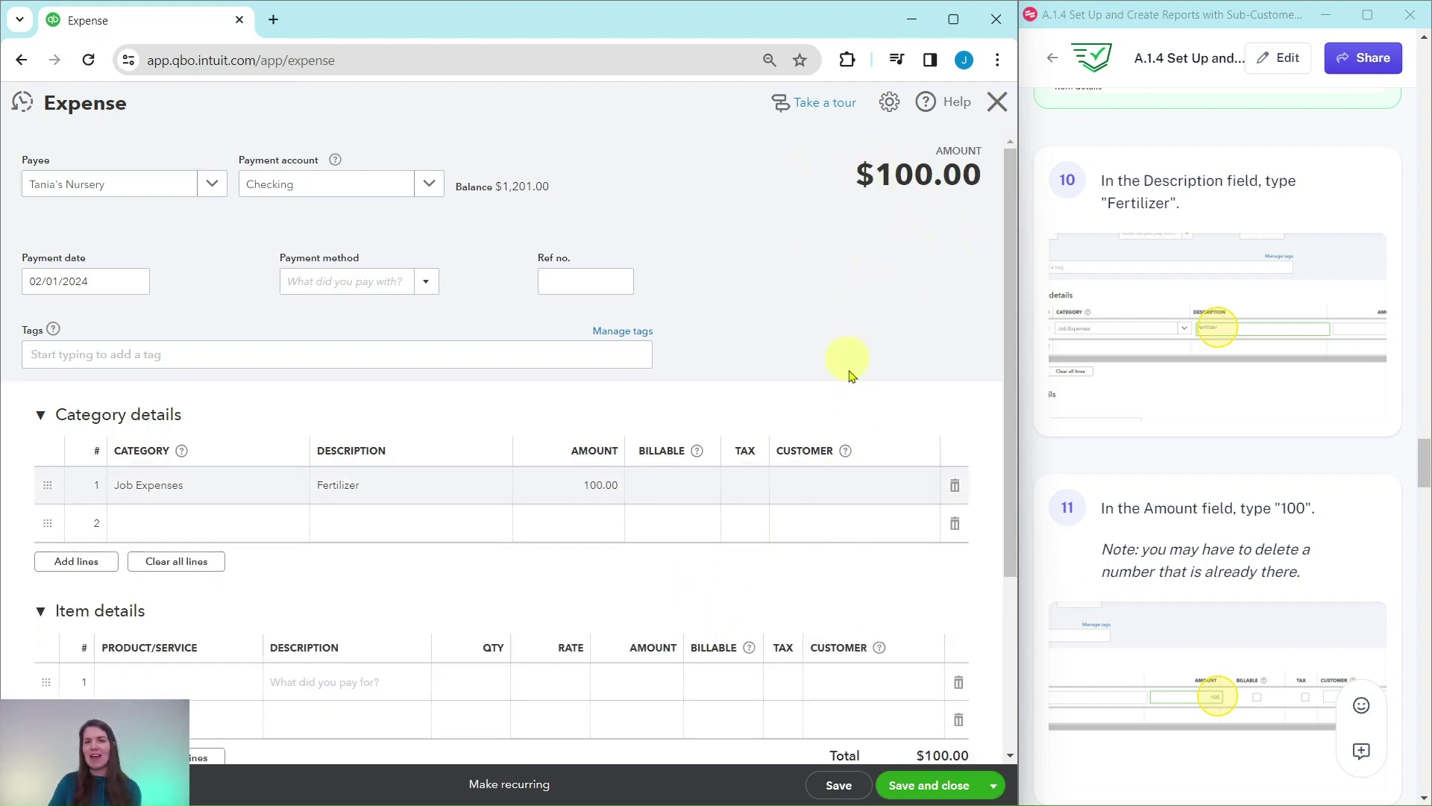
{"action": "left_click", "coordinate": [41, 614]}
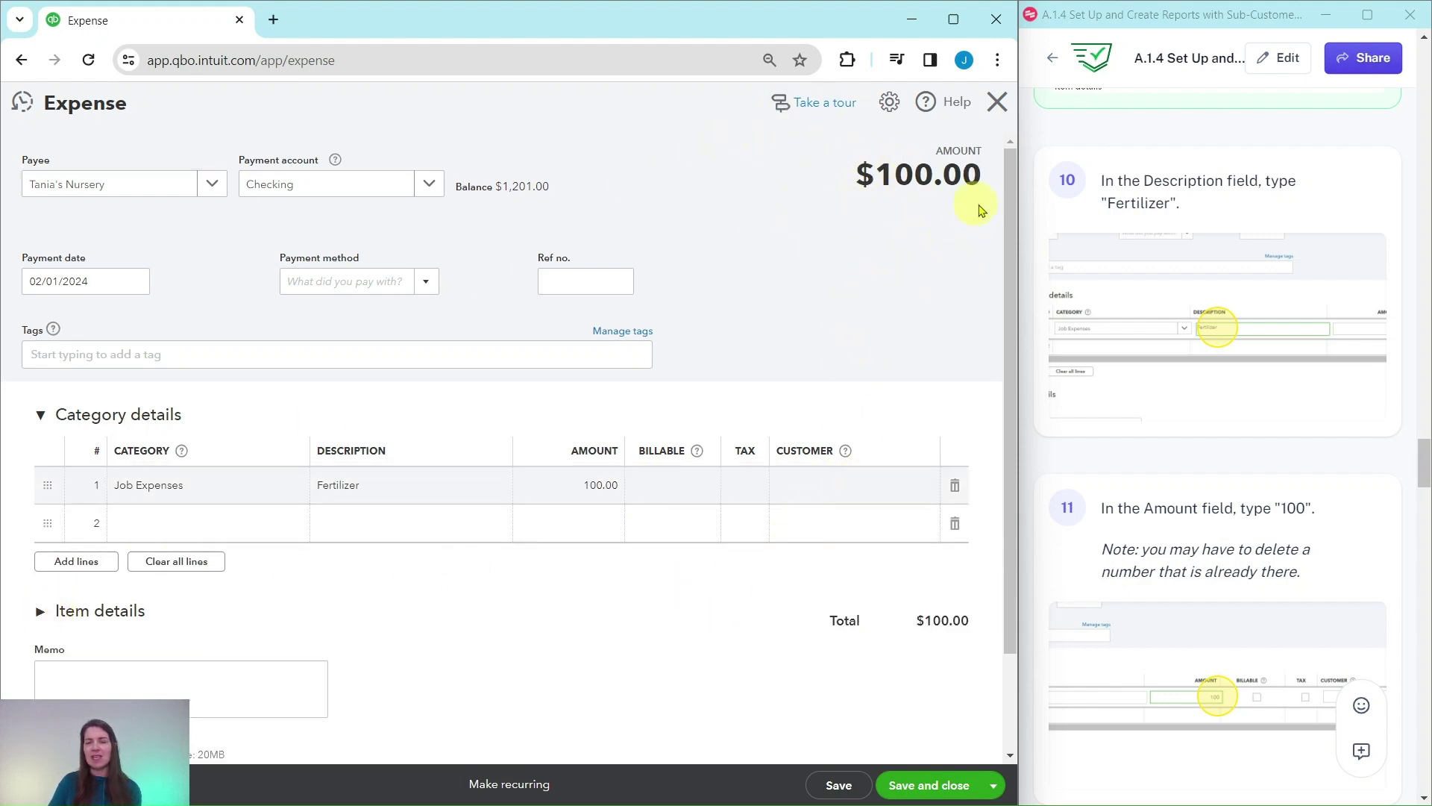
Assign the Fertilizer line to the customer High School Lot, the sub-customer under Freeman Sporting Goods' Ocean View Road location.
{"action": "scroll", "coordinate": [1130, 399], "scroll_direction": "down", "scroll_amount": 8}
{"action": "scroll", "coordinate": [1132, 392], "scroll_direction": "down", "scroll_amount": 1}
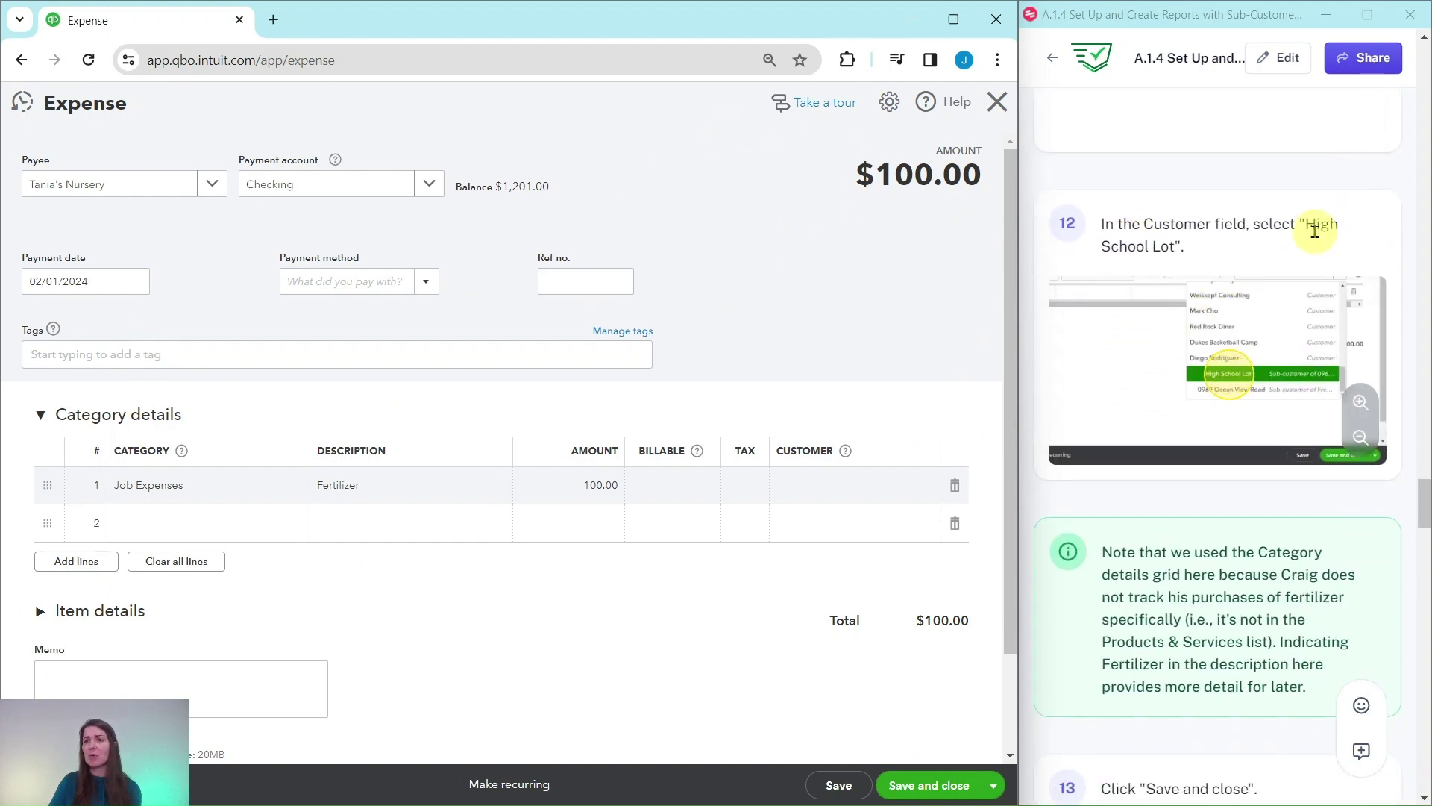
{"action": "scroll", "coordinate": [1318, 239], "scroll_direction": "down", "scroll_amount": 1}
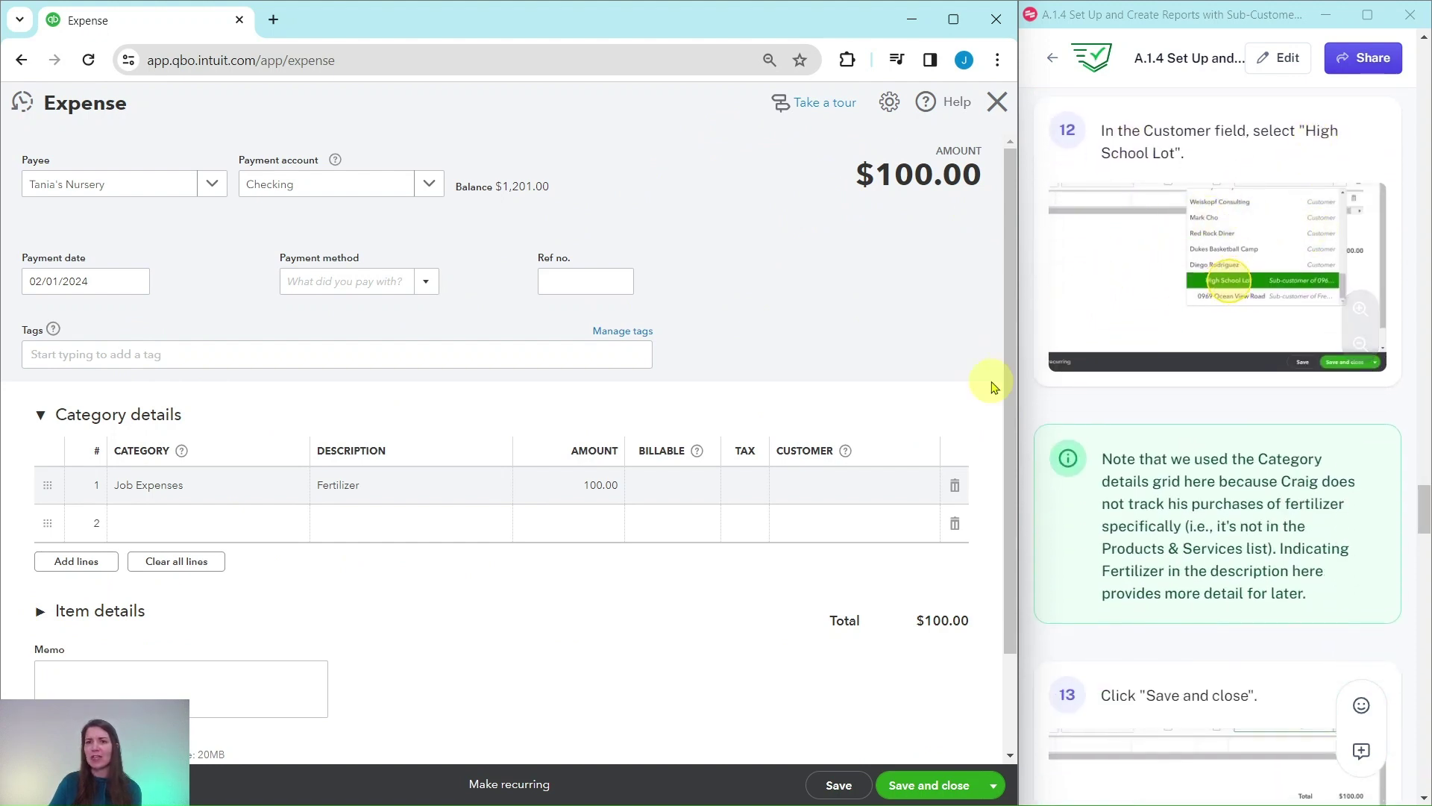
{"action": "left_click", "coordinate": [834, 491]}
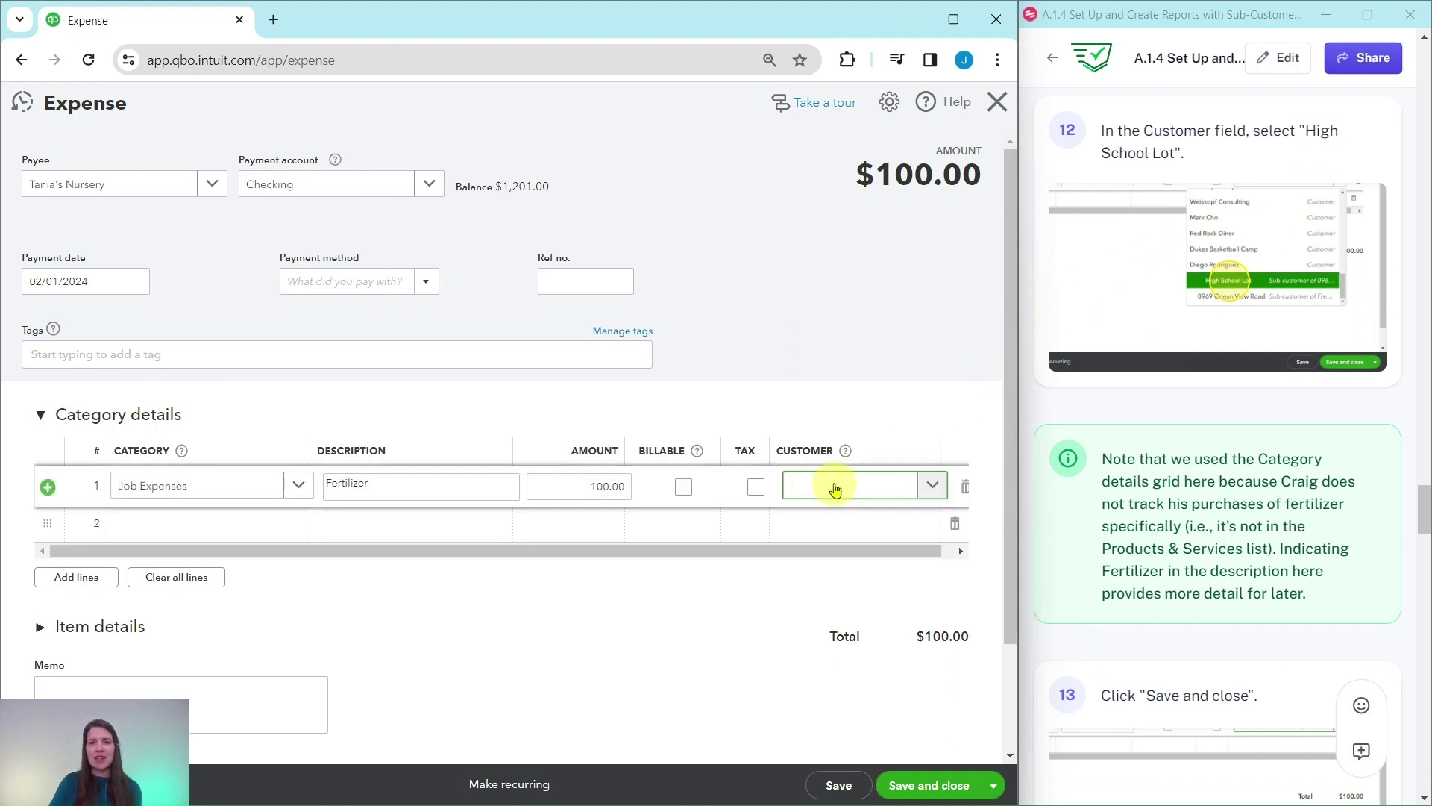
{"action": "left_click", "coordinate": [838, 489]}
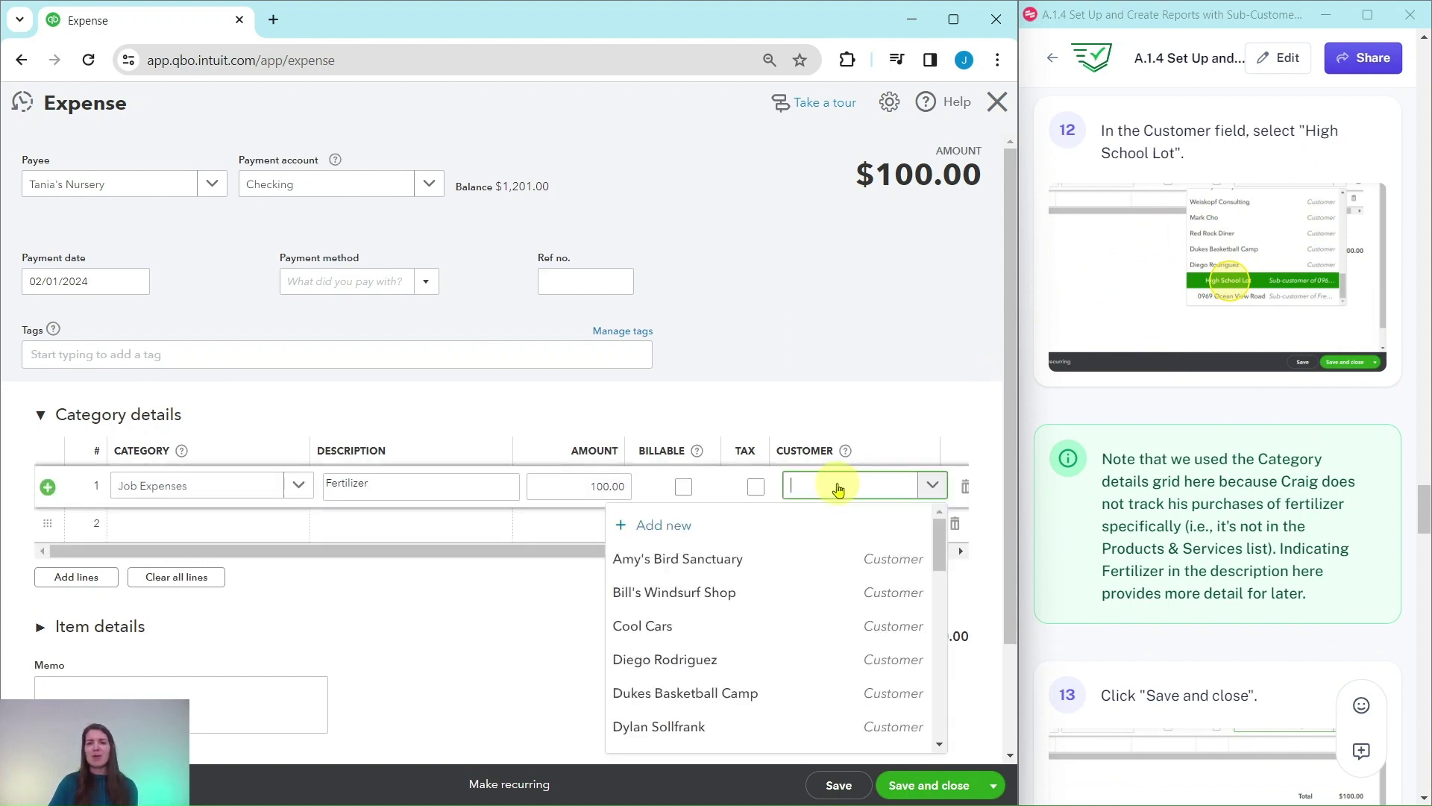
{"action": "scroll", "coordinate": [838, 559], "scroll_direction": "down", "scroll_amount": 4}
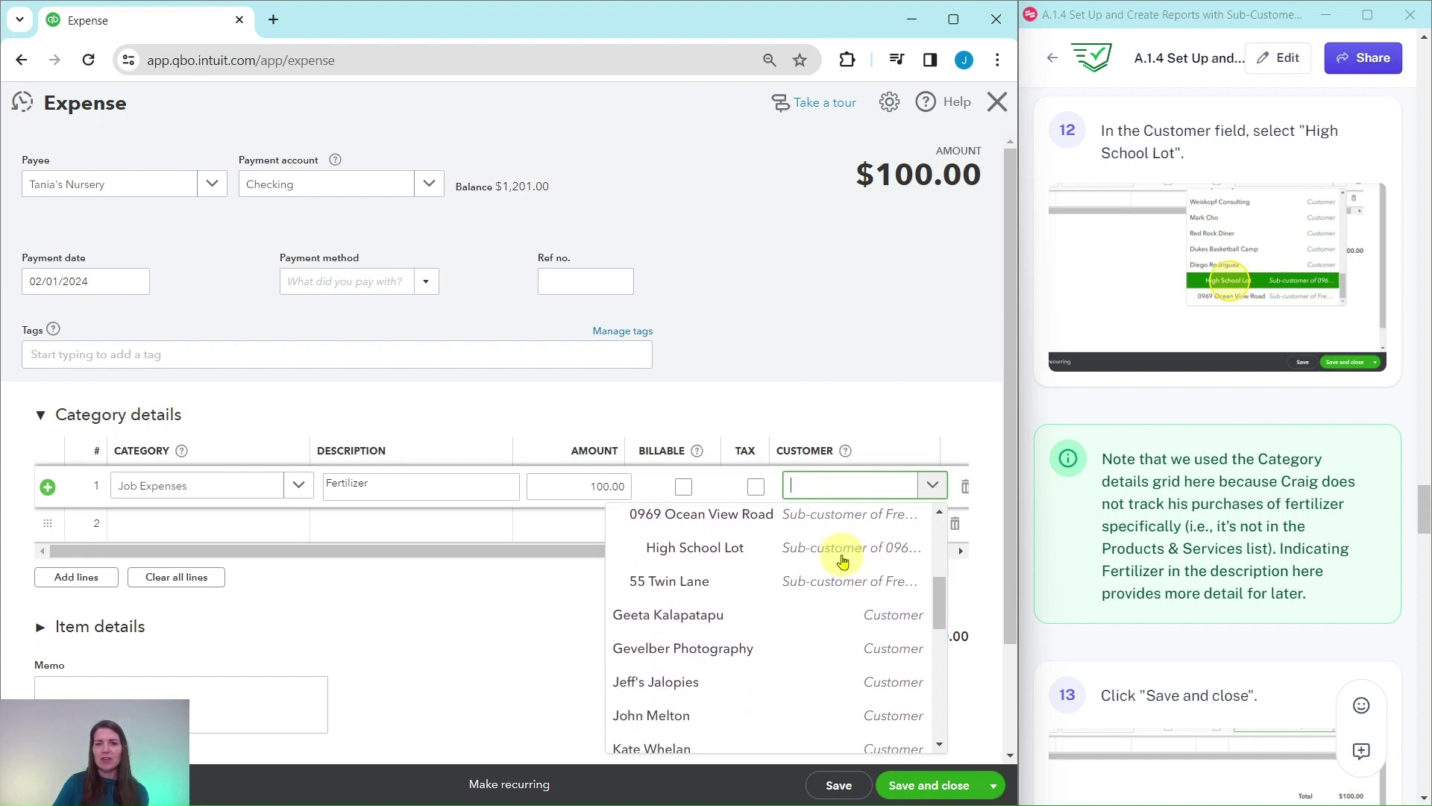
{"action": "scroll", "coordinate": [742, 558], "scroll_direction": "up", "scroll_amount": 1}
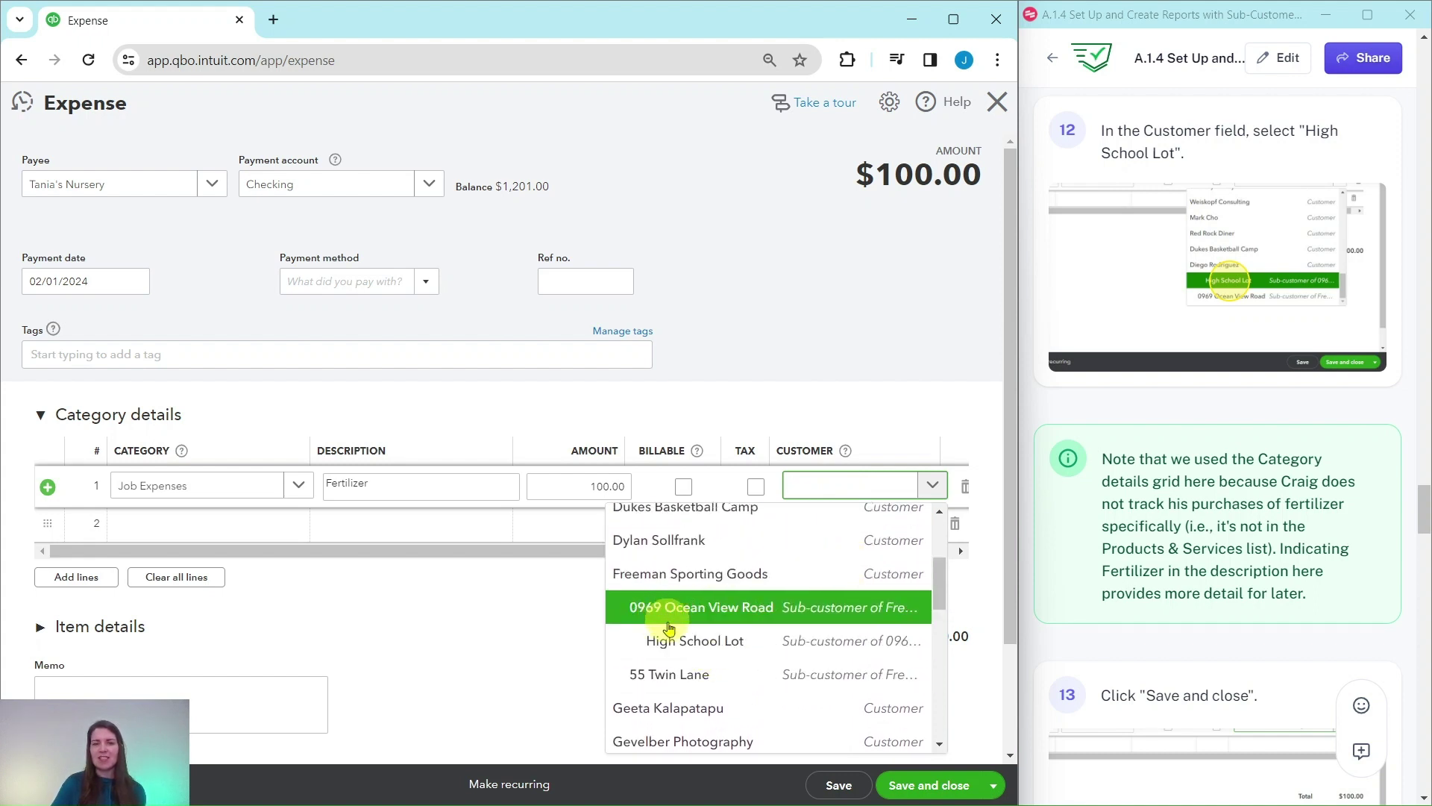
{"action": "left_click", "coordinate": [694, 640]}
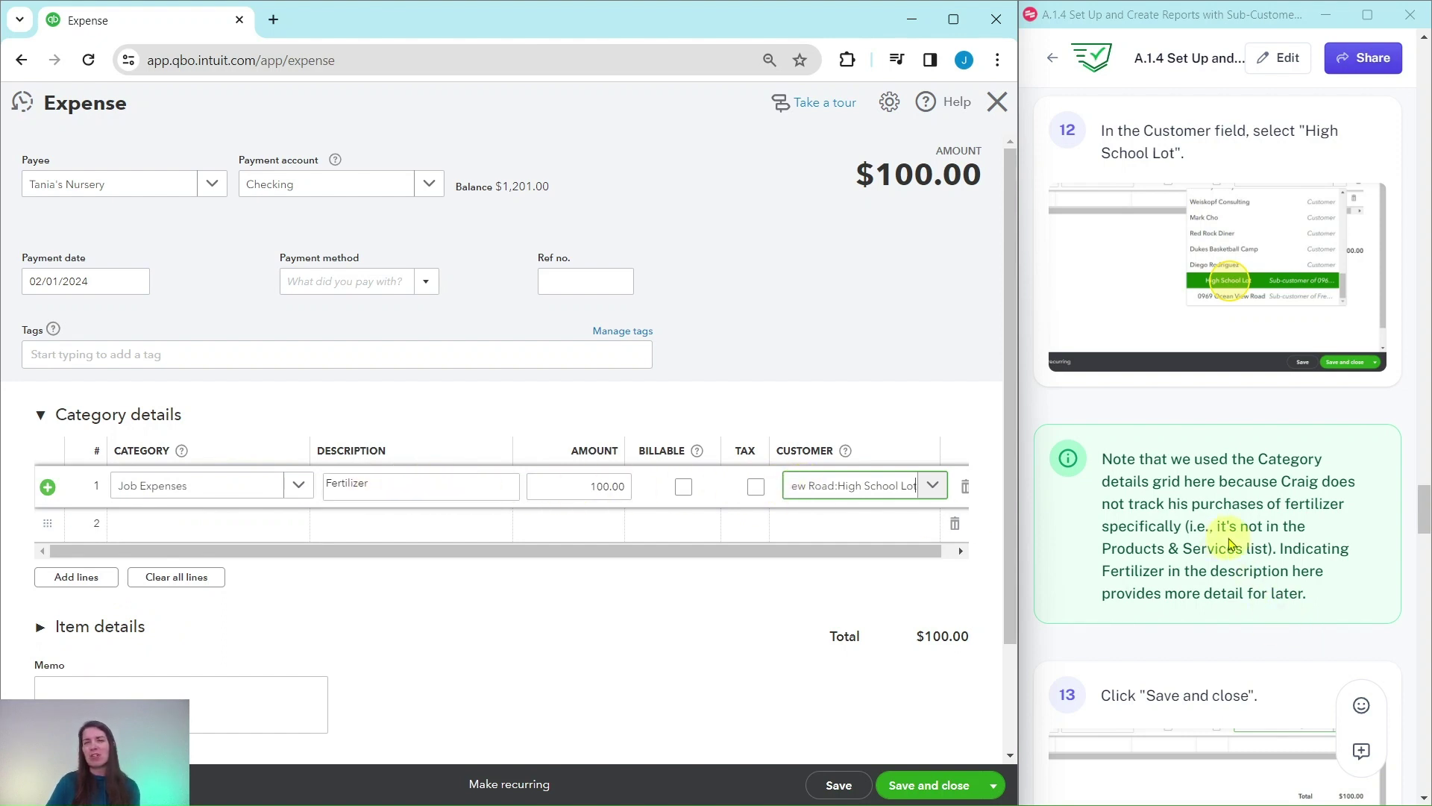
Read the note on using the Category details grid, and save and close the fertilizer expense.
{"action": "scroll", "coordinate": [1220, 538], "scroll_direction": "down", "scroll_amount": 5}
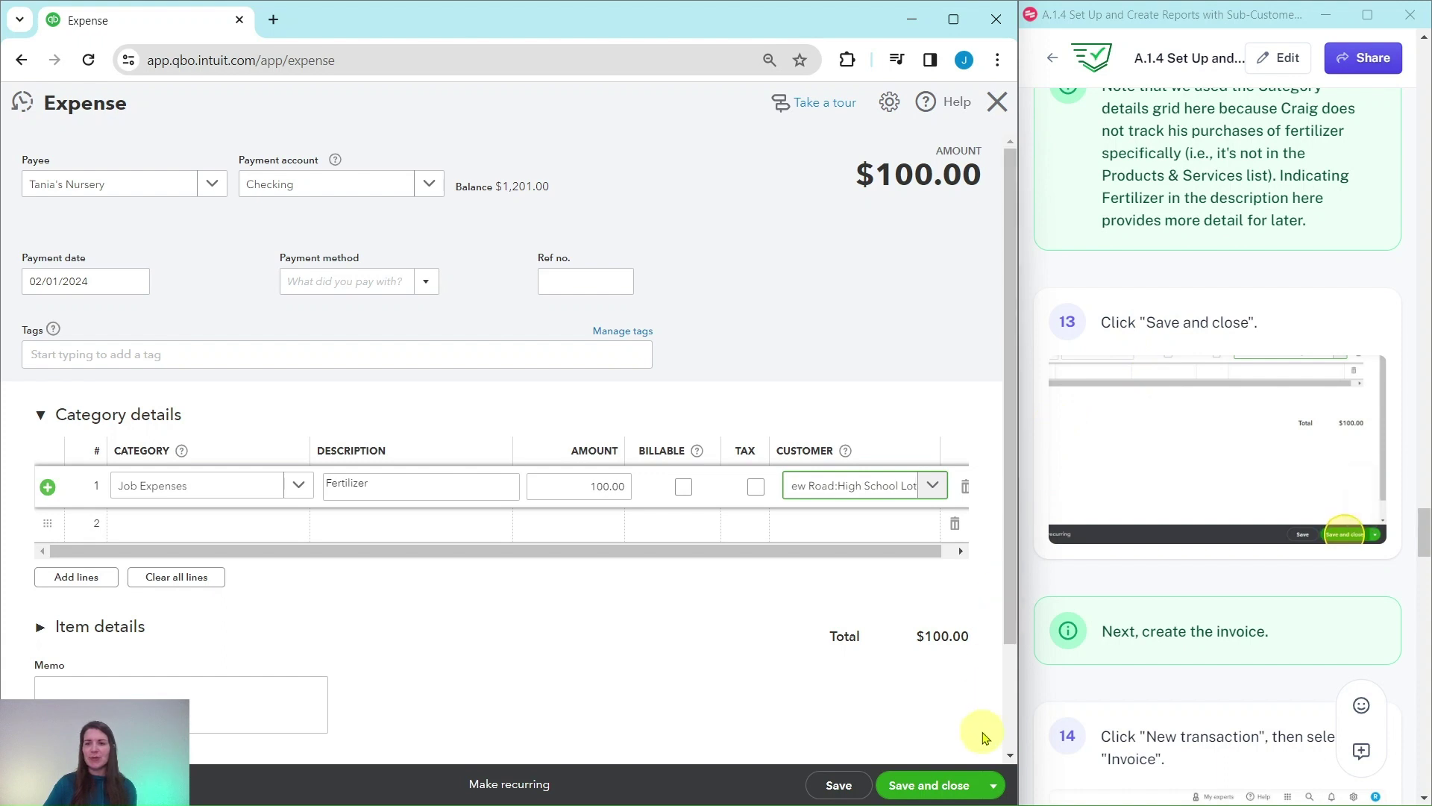
{"action": "left_click", "coordinate": [931, 788]}
{"action": "left_click", "coordinate": [931, 787]}
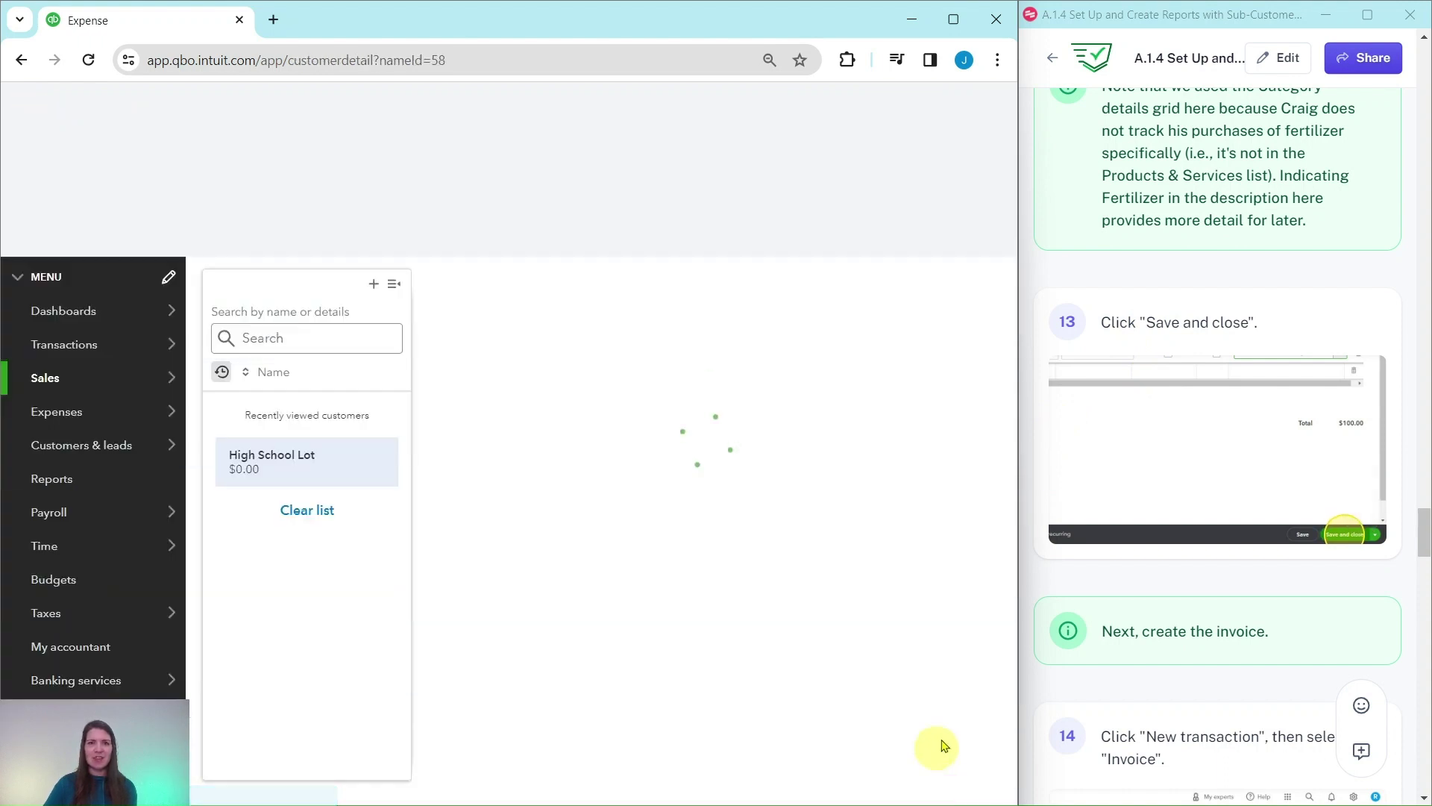
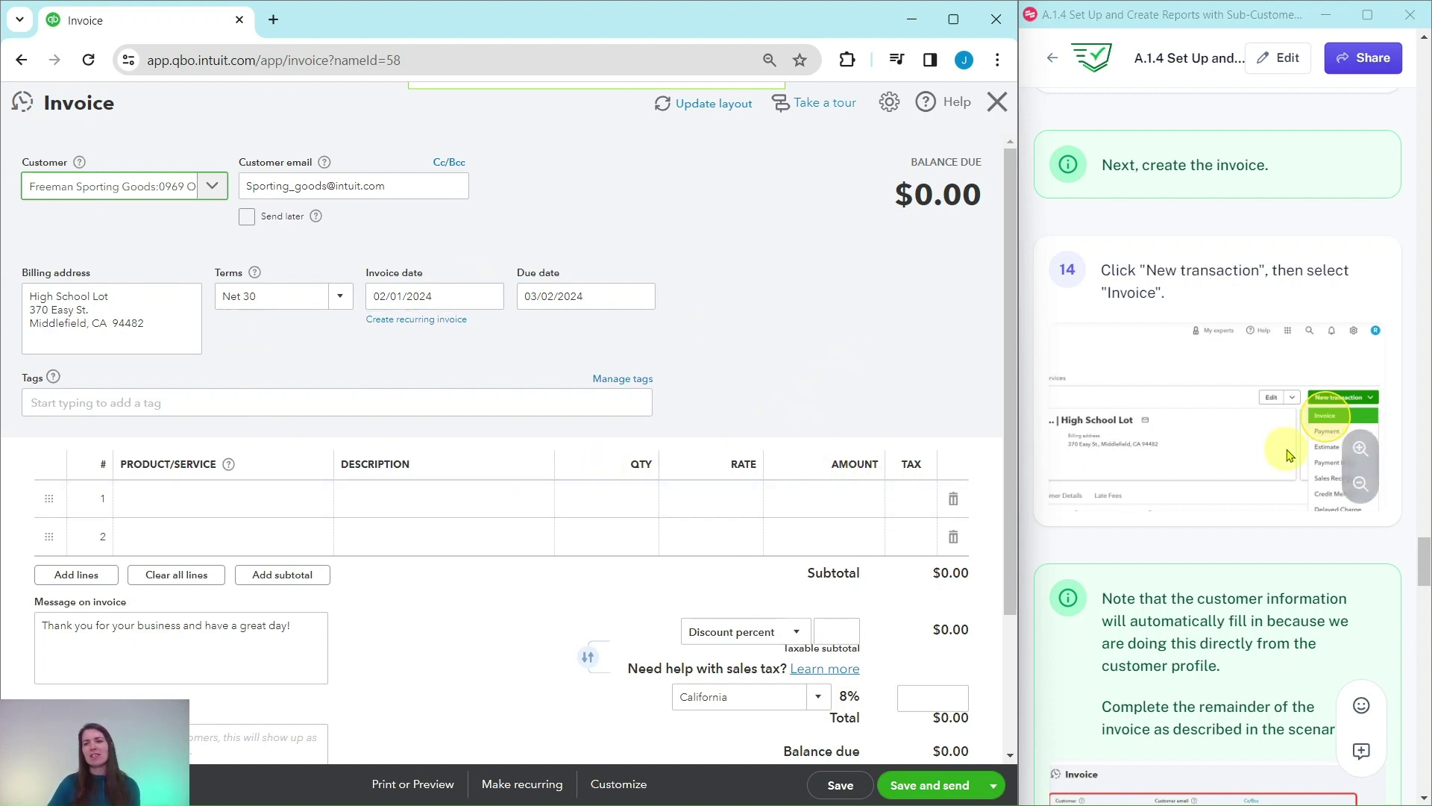
Add the Landscaping service Installation as the product/service on the first line of the High School Lot invoice.
{"action": "scroll", "coordinate": [1193, 500], "scroll_direction": "down", "scroll_amount": 6}
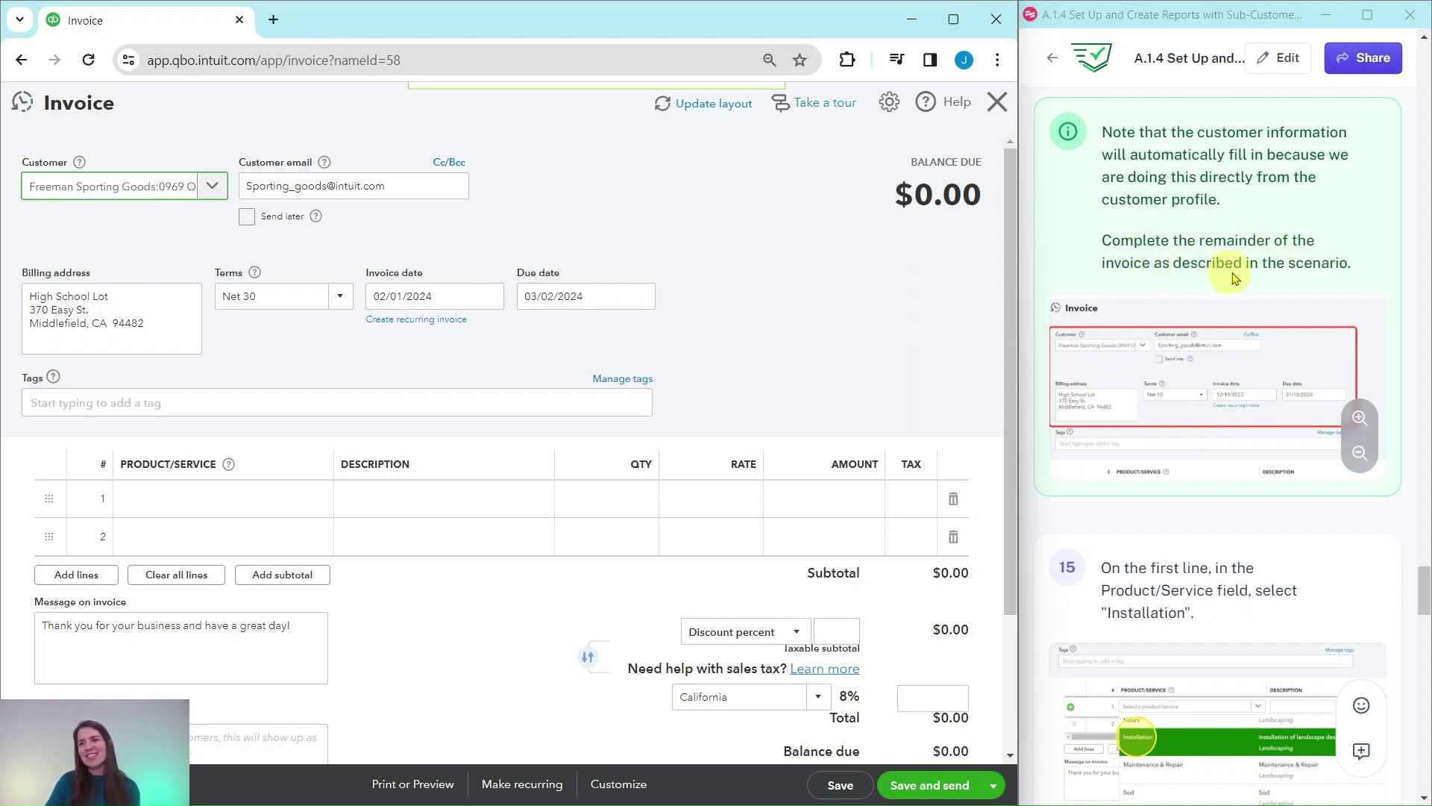
{"action": "scroll", "coordinate": [1259, 282], "scroll_direction": "down", "scroll_amount": 1}
{"action": "scroll", "coordinate": [1258, 281], "scroll_direction": "down", "scroll_amount": 3}
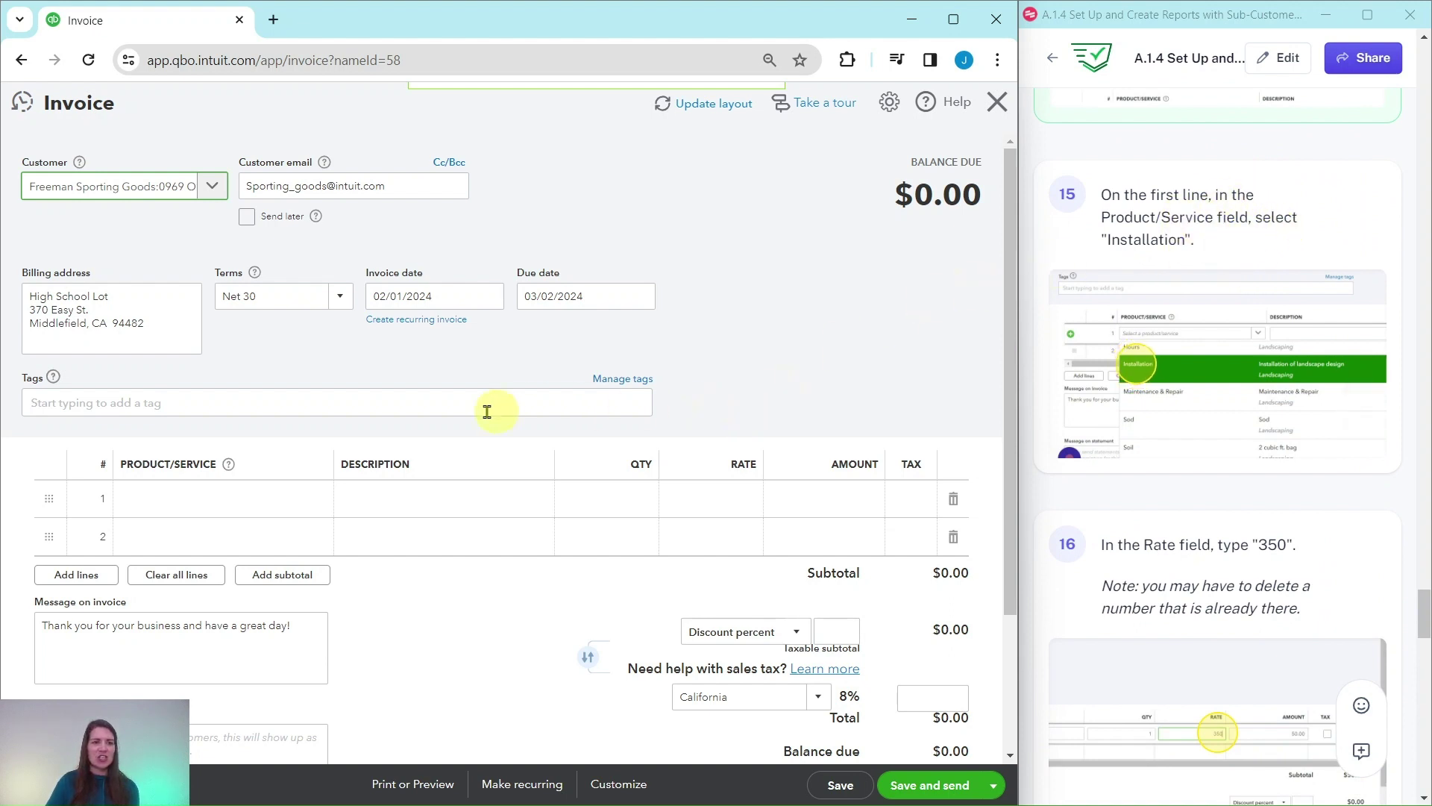
{"action": "left_click", "coordinate": [227, 514]}
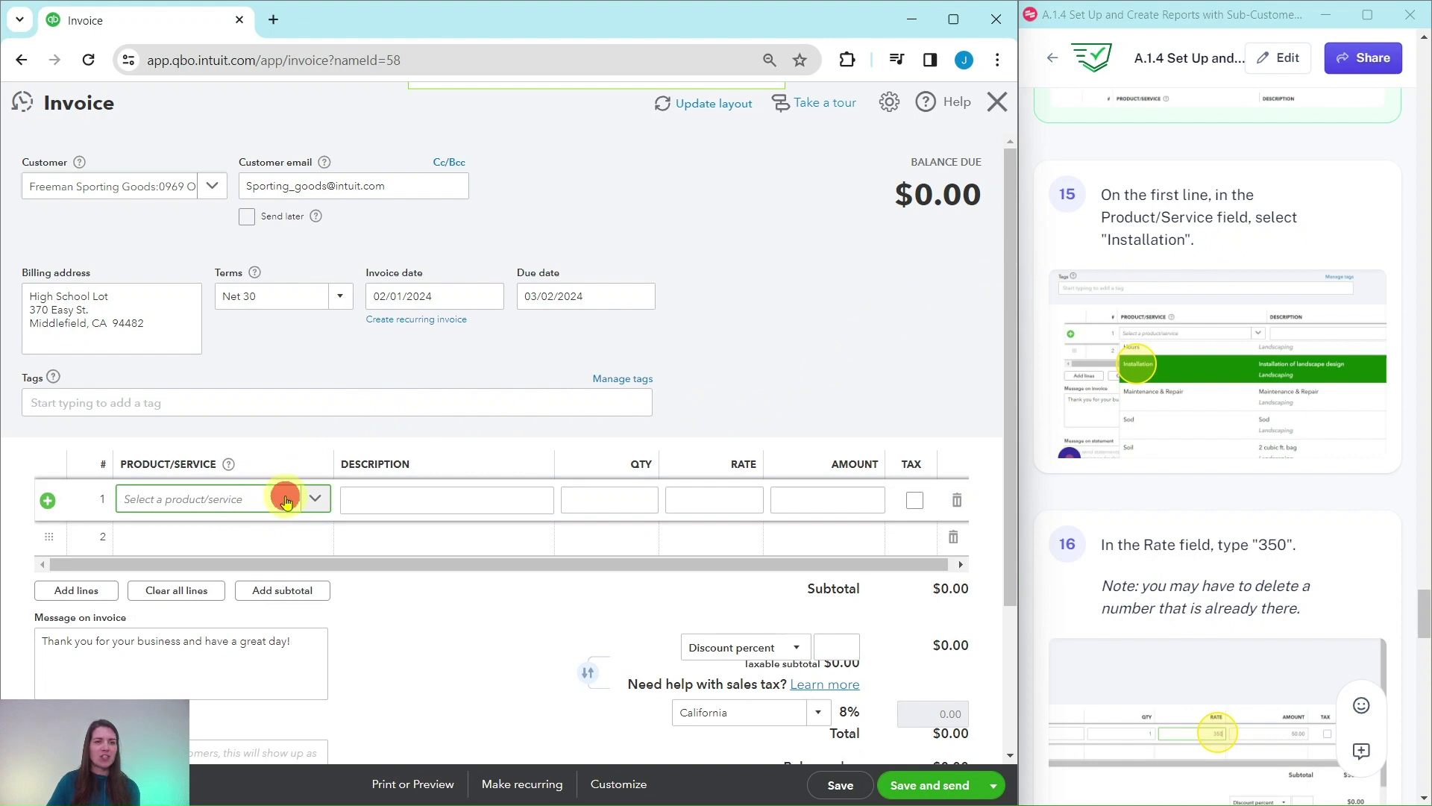
{"action": "left_click", "coordinate": [285, 501]}
{"action": "scroll", "coordinate": [429, 560], "scroll_direction": "down", "scroll_amount": 3}
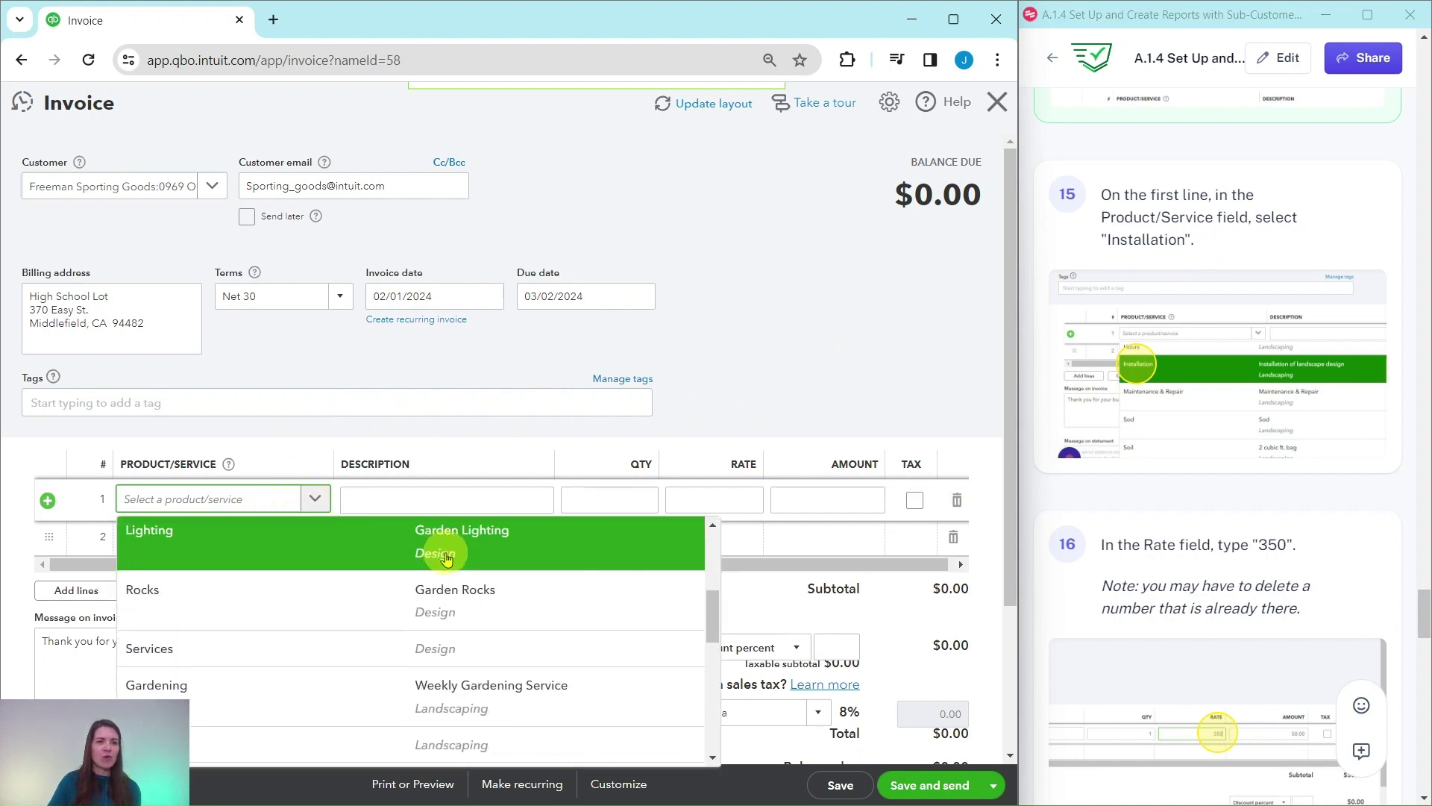
{"action": "scroll", "coordinate": [446, 558], "scroll_direction": "down", "scroll_amount": 3}
{"action": "scroll", "coordinate": [836, 552], "scroll_direction": "down", "scroll_amount": 3}
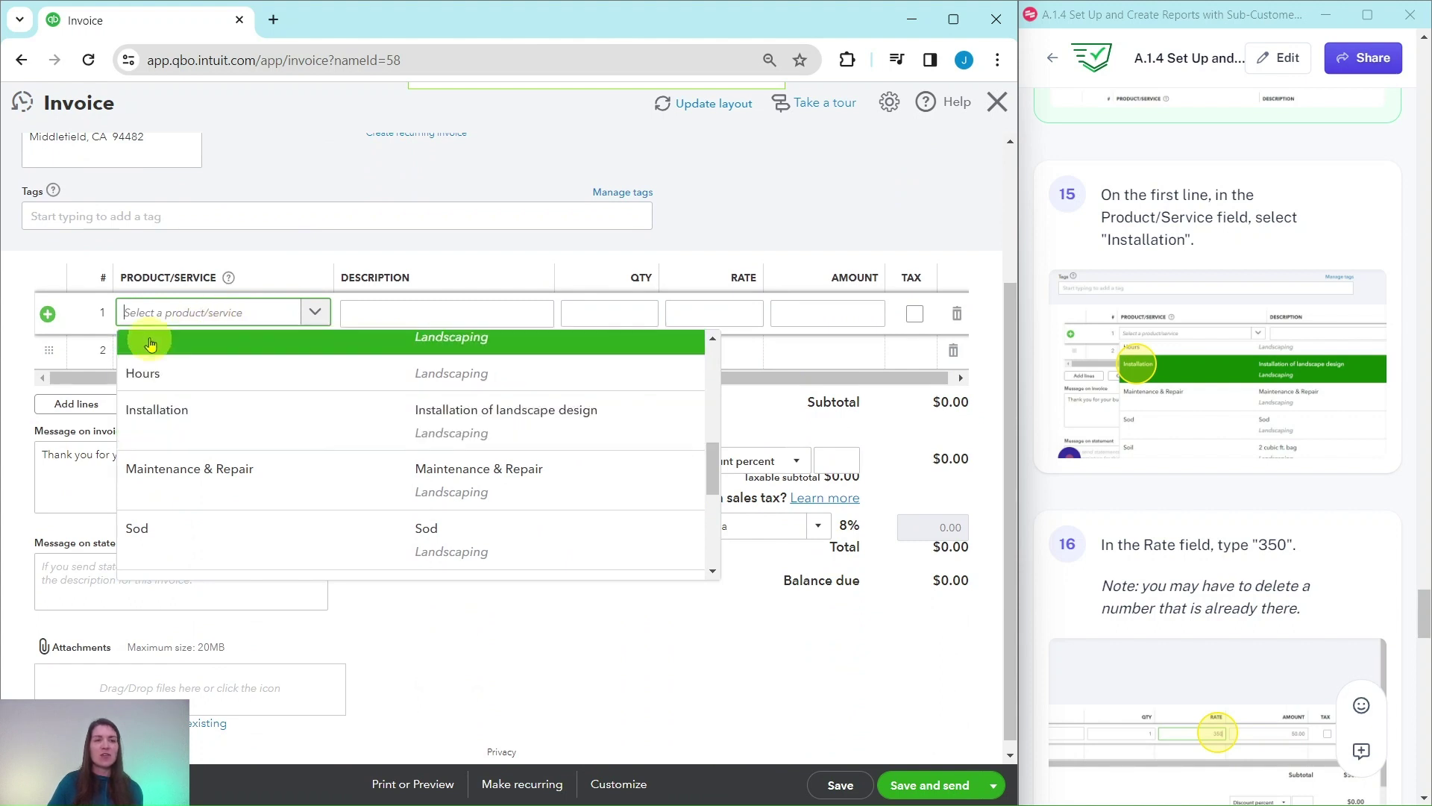
{"action": "left_click", "coordinate": [210, 414]}
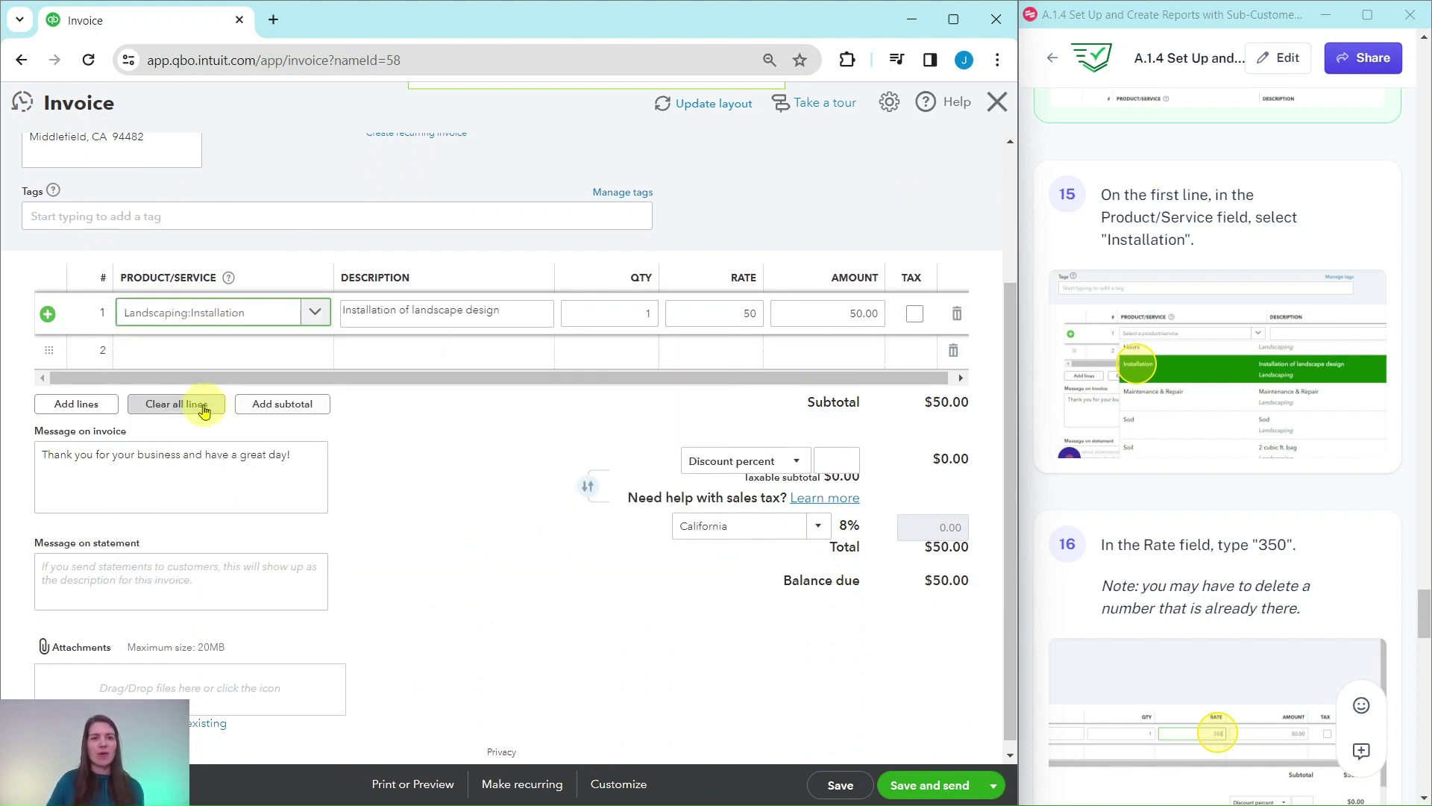
{"action": "left_click", "coordinate": [192, 319]}
{"action": "left_click", "coordinate": [275, 320]}
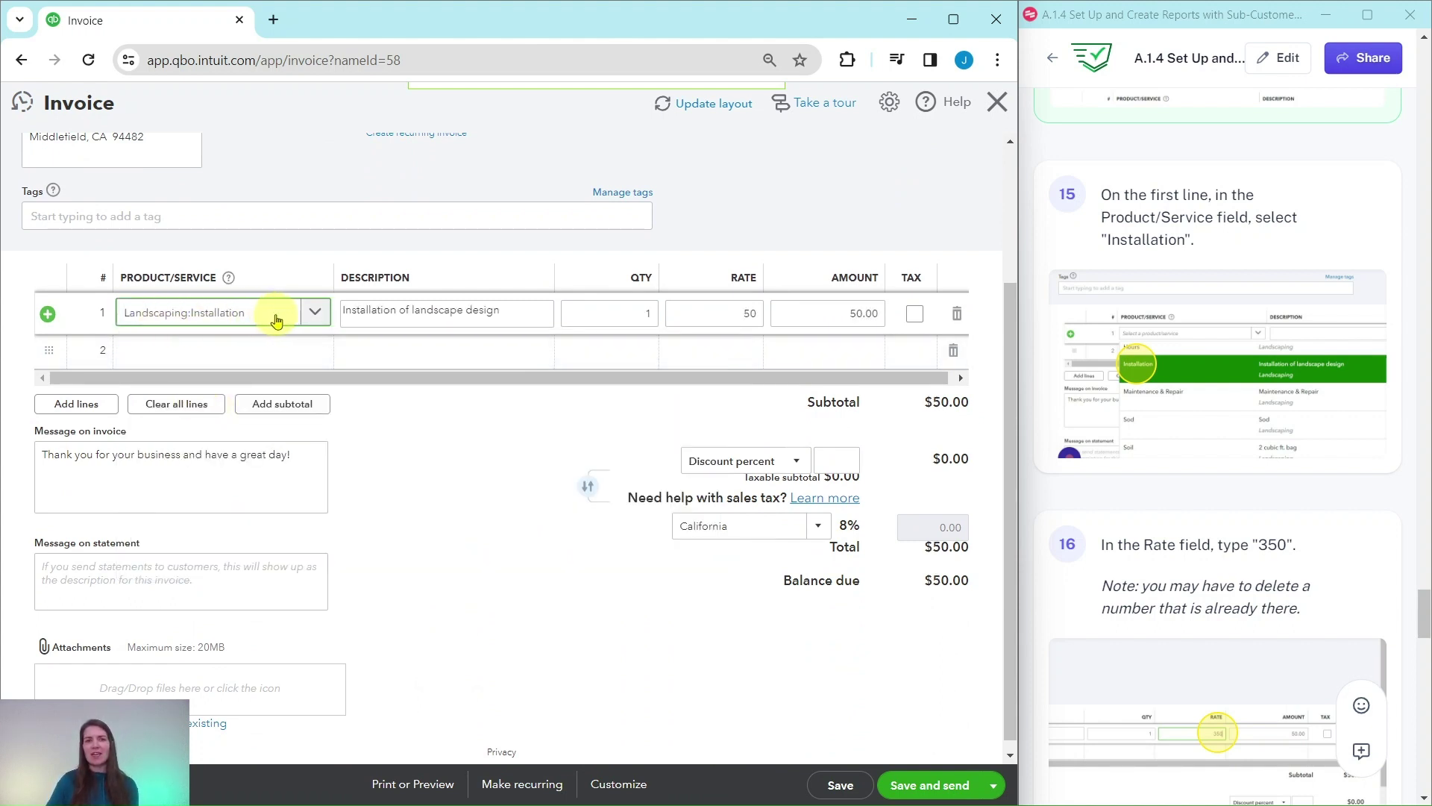
Set the rate of the Installation line to 350, and save and close the High School Lot invoice.
{"action": "scroll", "coordinate": [1278, 607], "scroll_direction": "down", "scroll_amount": 4}
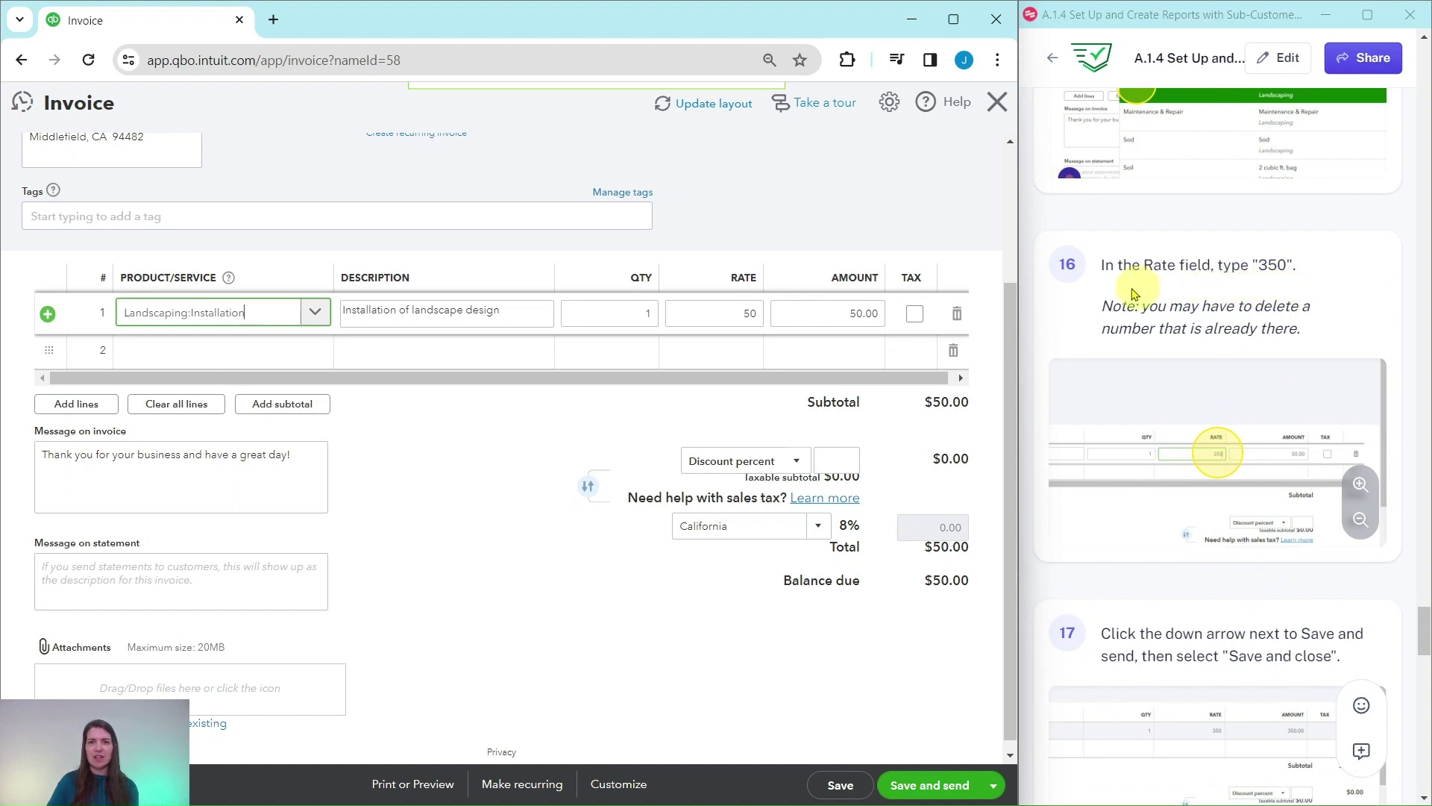
{"action": "left_click", "coordinate": [742, 314]}
{"action": "left_click_drag", "start_coordinate": [742, 314], "coordinate": [772, 314]}
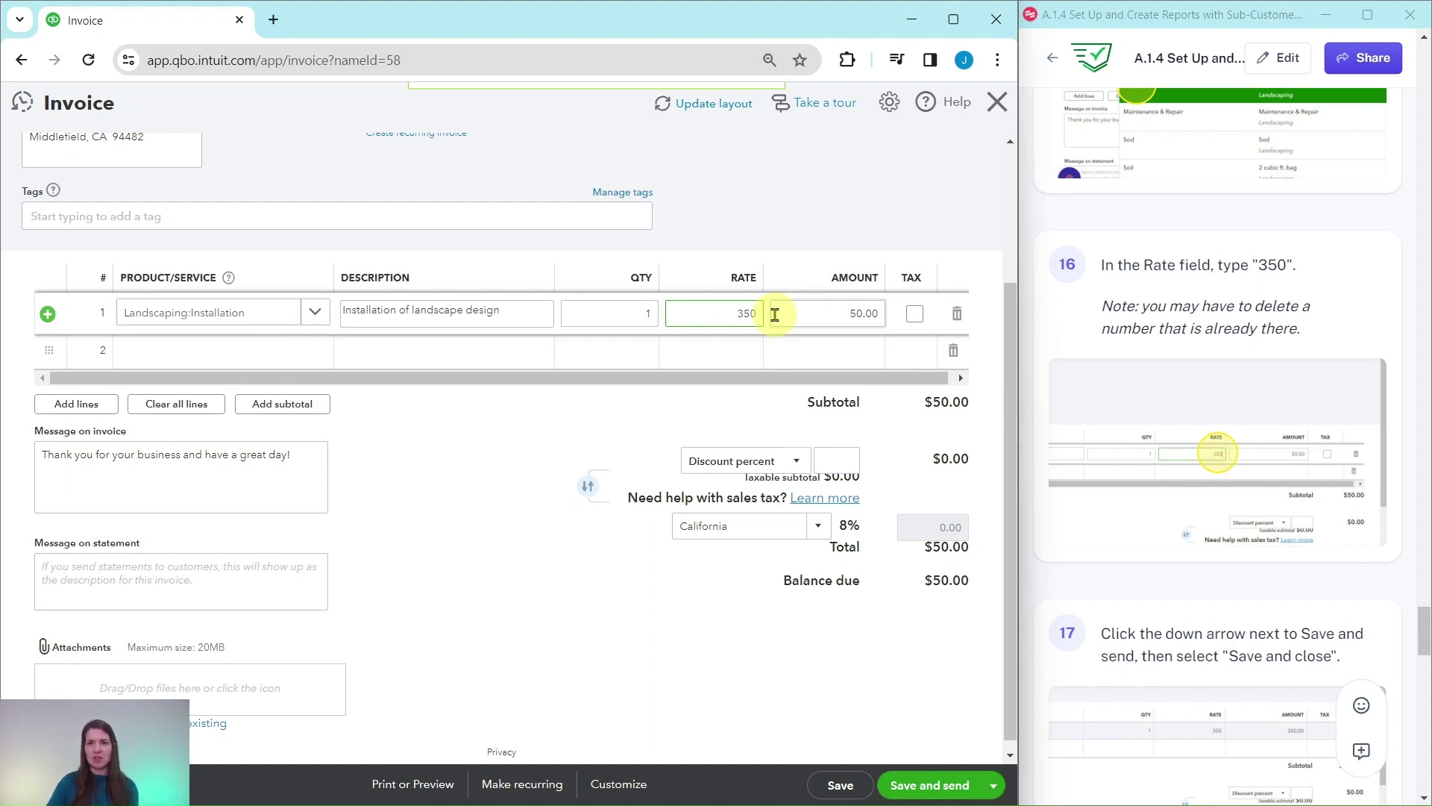
{"action": "scroll", "coordinate": [1283, 464], "scroll_direction": "down", "scroll_amount": 3}
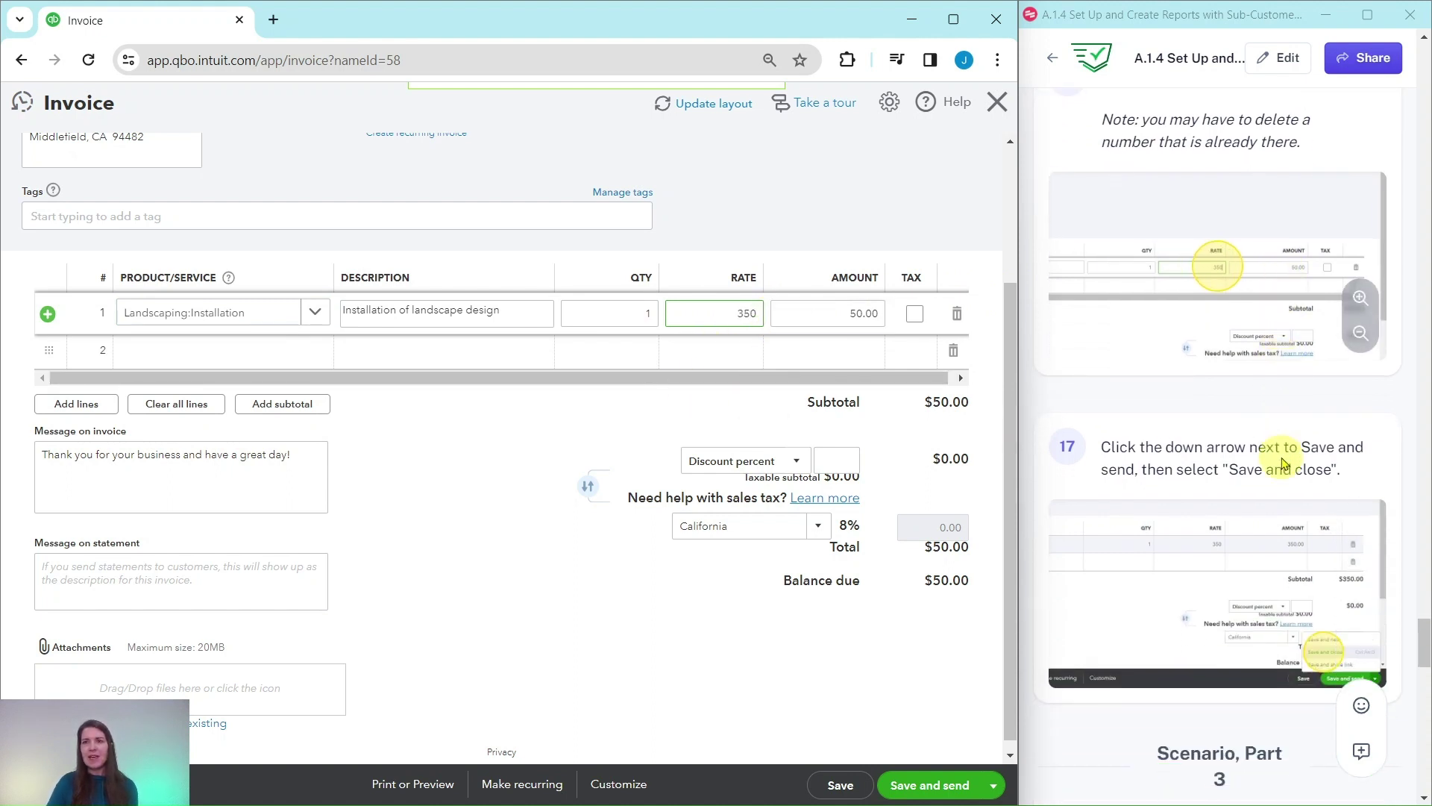
{"action": "left_click", "coordinate": [639, 628]}
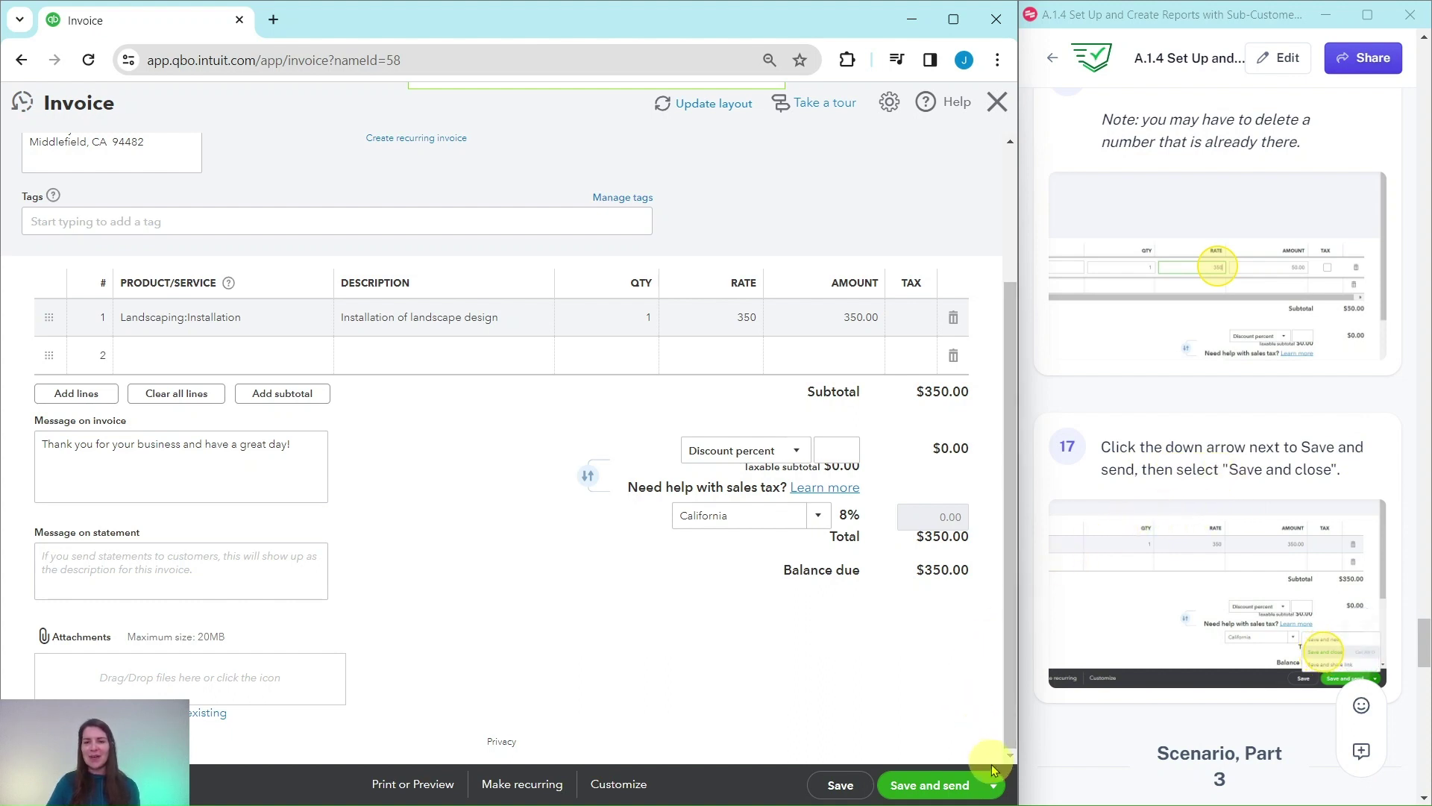
{"action": "left_click", "coordinate": [995, 790]}
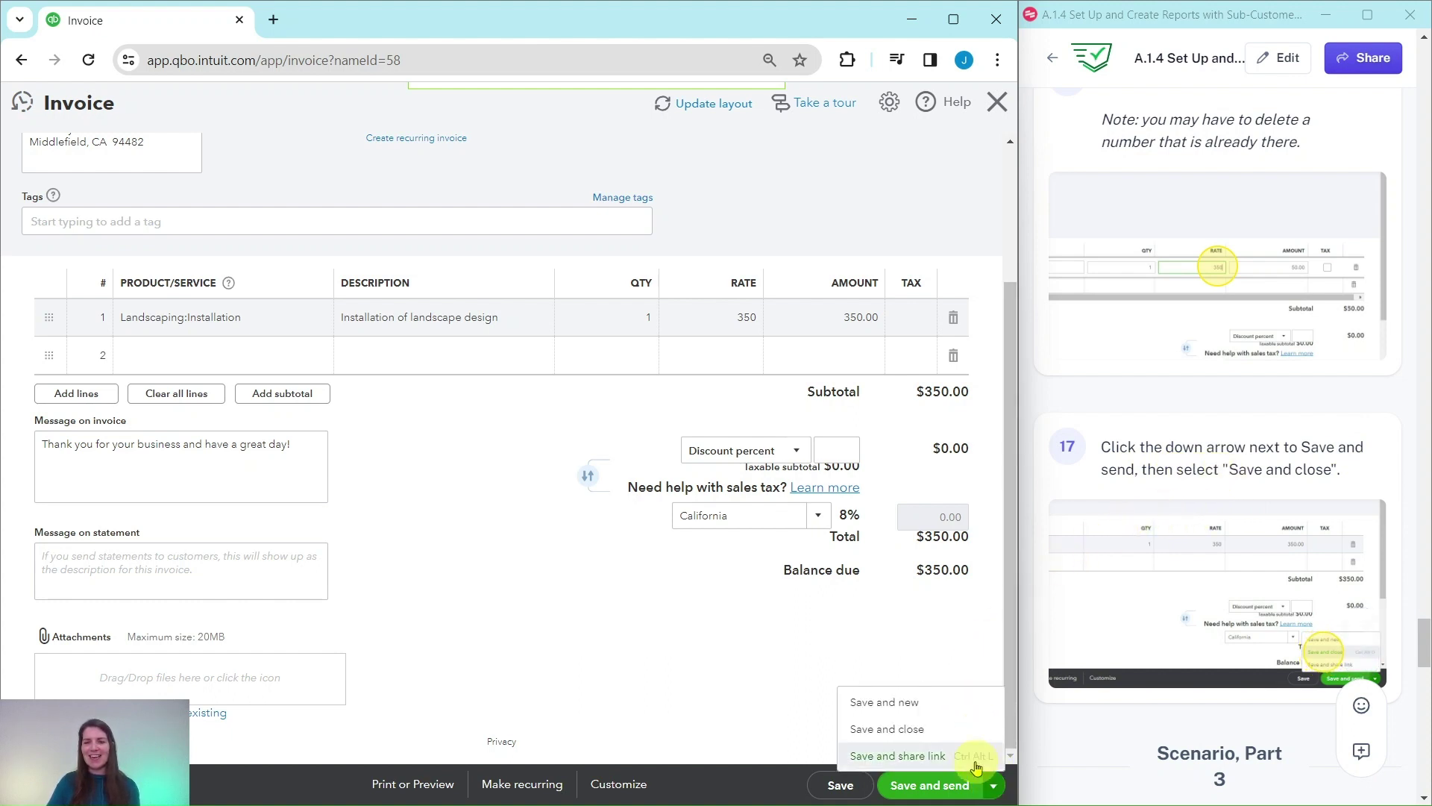
{"action": "left_click", "coordinate": [883, 729]}
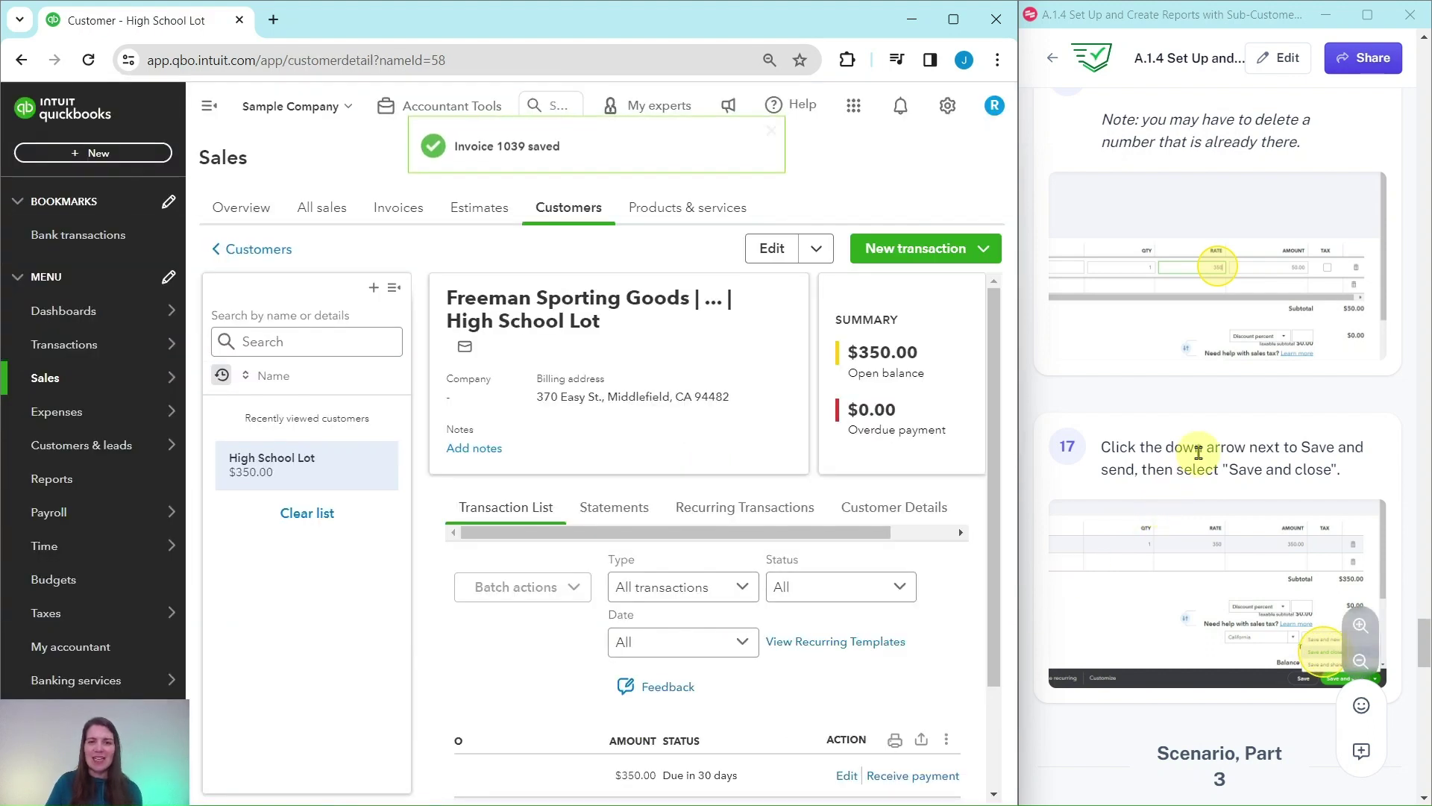
Read the Part 3 scenario about comparing profitability across Freeman Sporting Goods locations, and open the Reports page.
{"action": "scroll", "coordinate": [1196, 451], "scroll_direction": "down", "scroll_amount": 9}
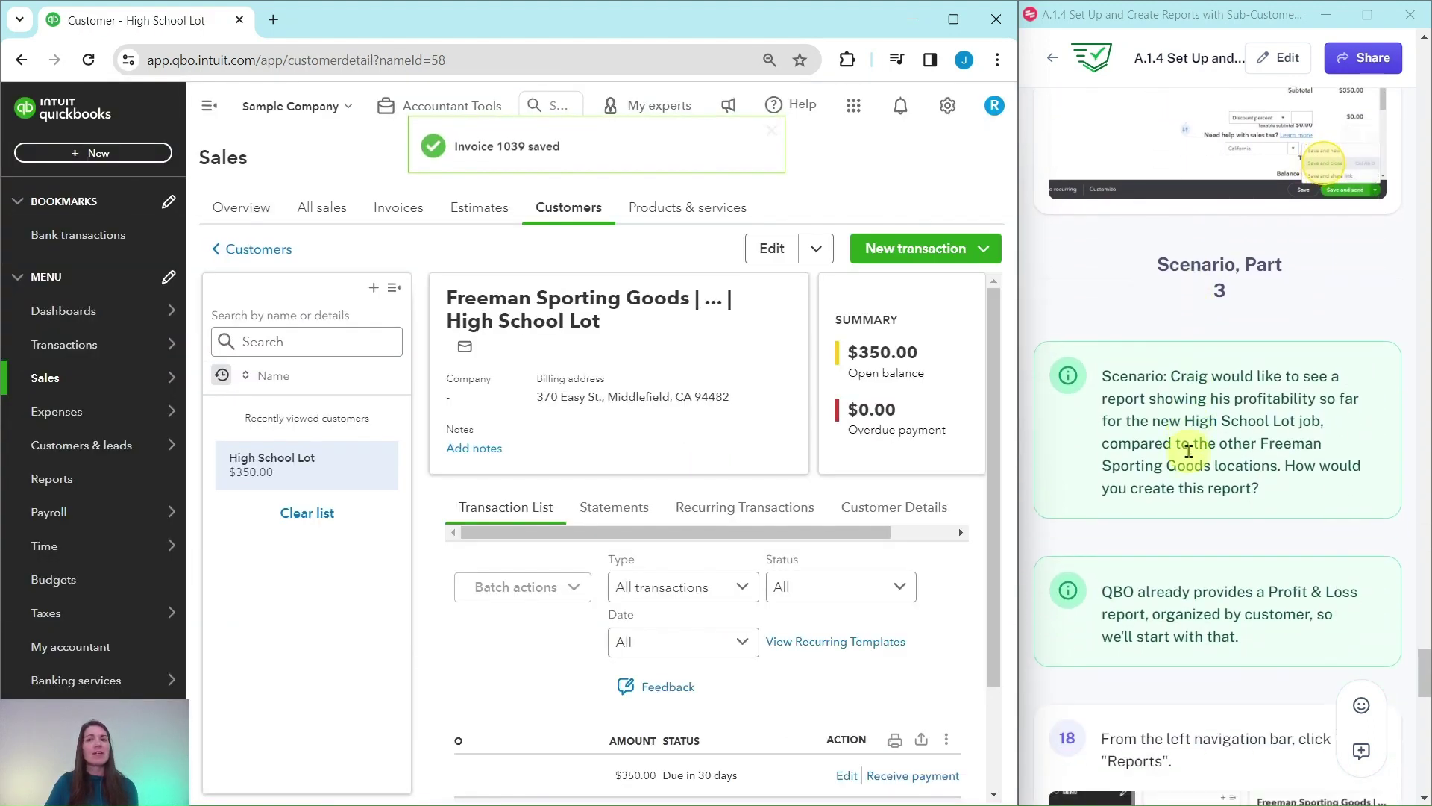
{"action": "scroll", "coordinate": [1189, 451], "scroll_direction": "up", "scroll_amount": 1}
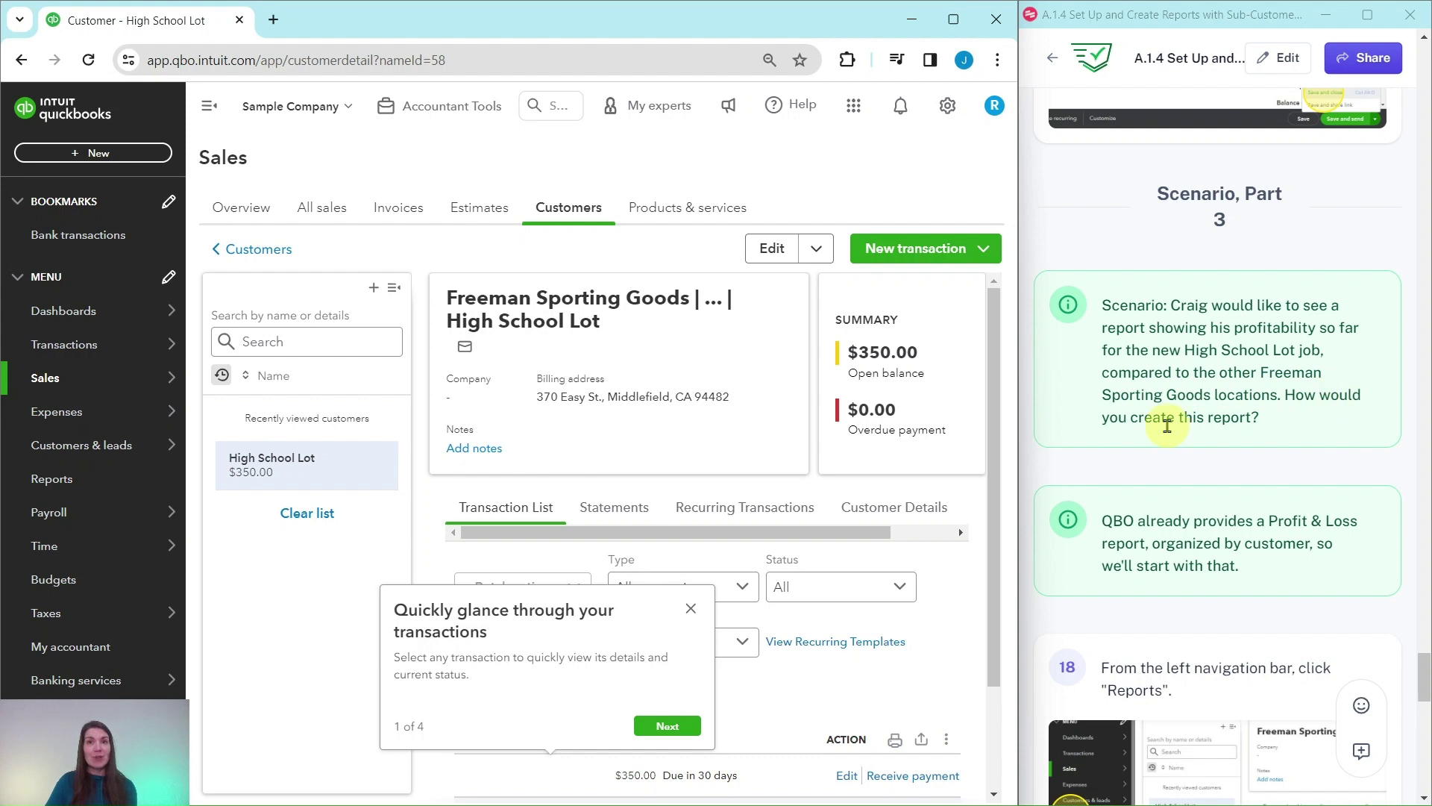
{"action": "scroll", "coordinate": [1188, 423], "scroll_direction": "down", "scroll_amount": 4}
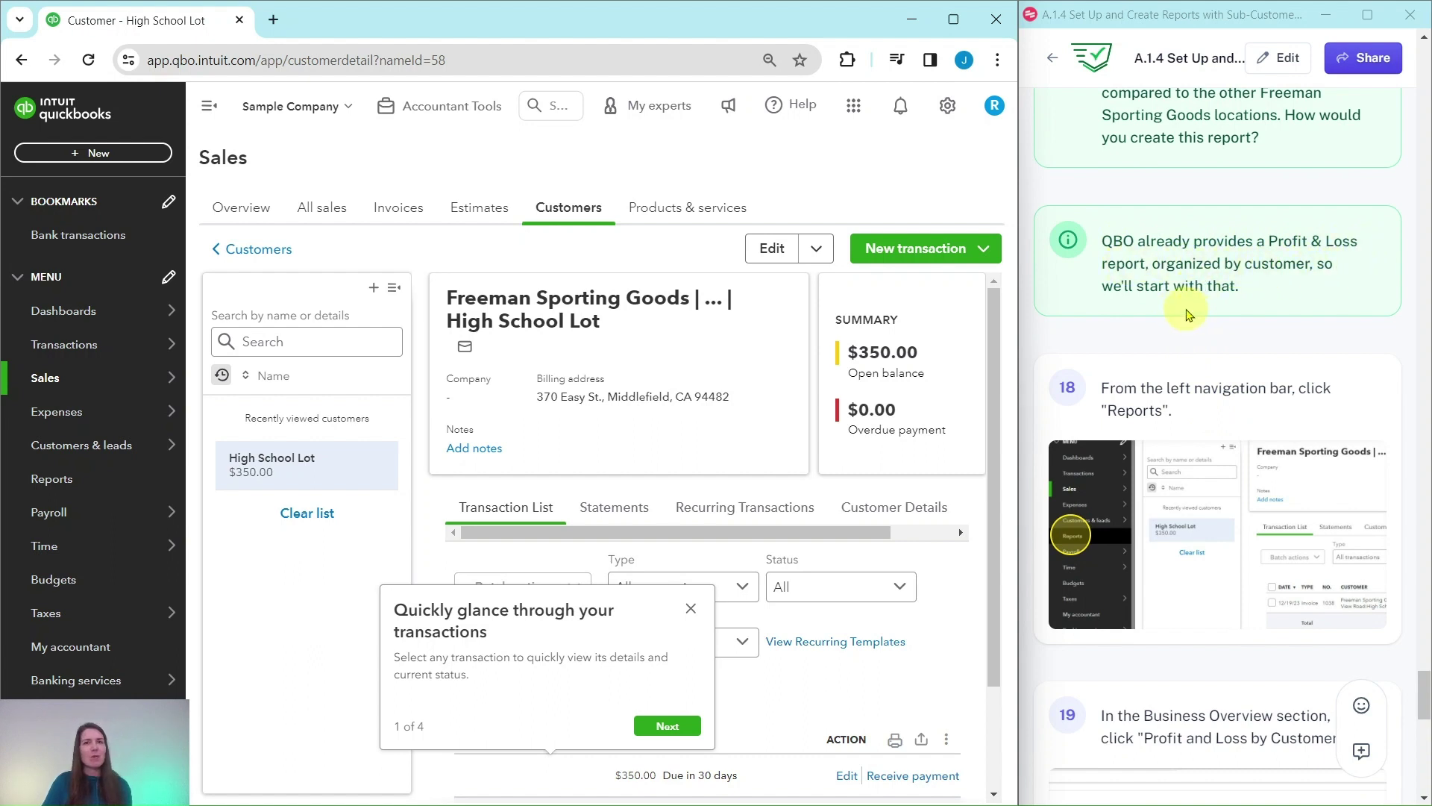
{"action": "scroll", "coordinate": [1187, 315], "scroll_direction": "down", "scroll_amount": 2}
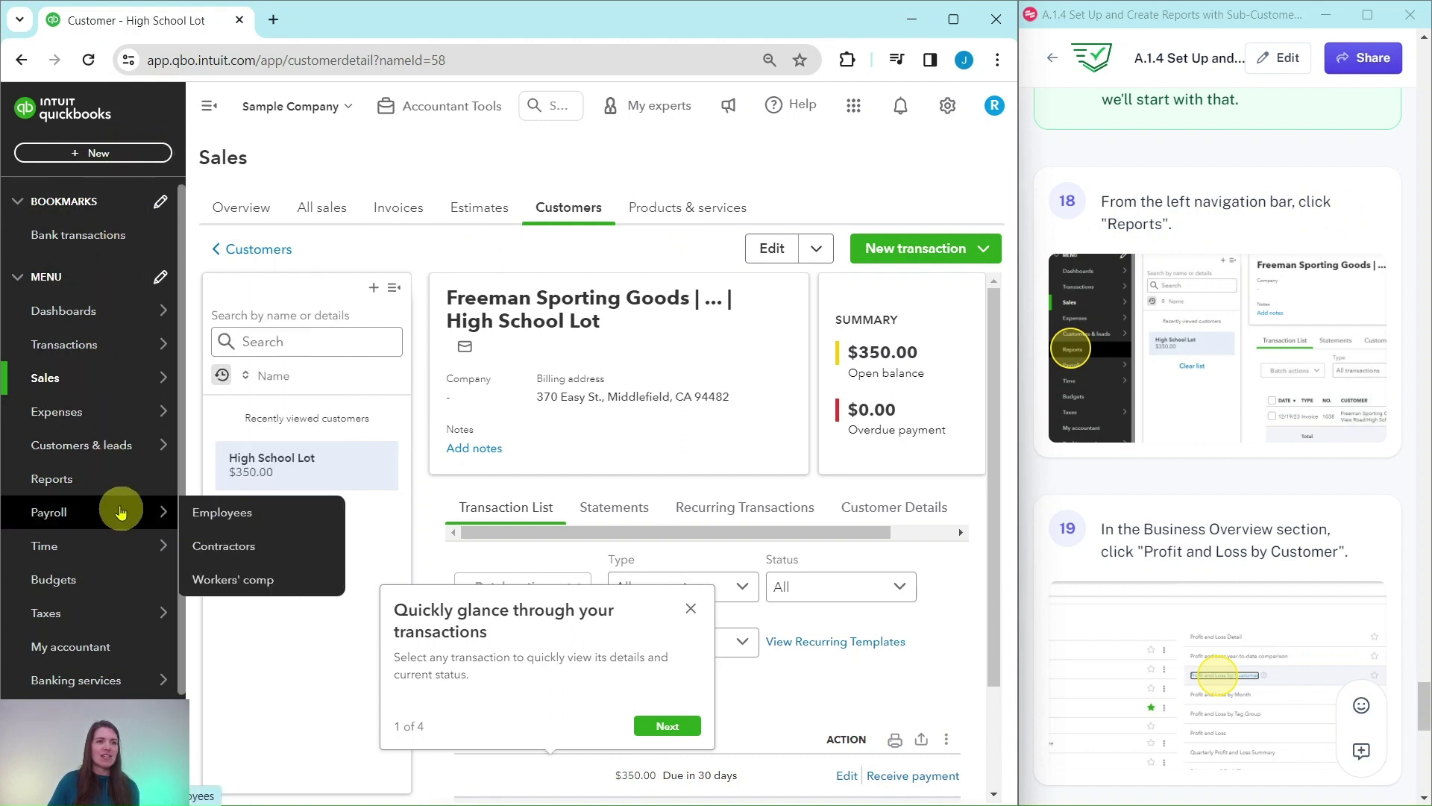
{"action": "left_click", "coordinate": [49, 481]}
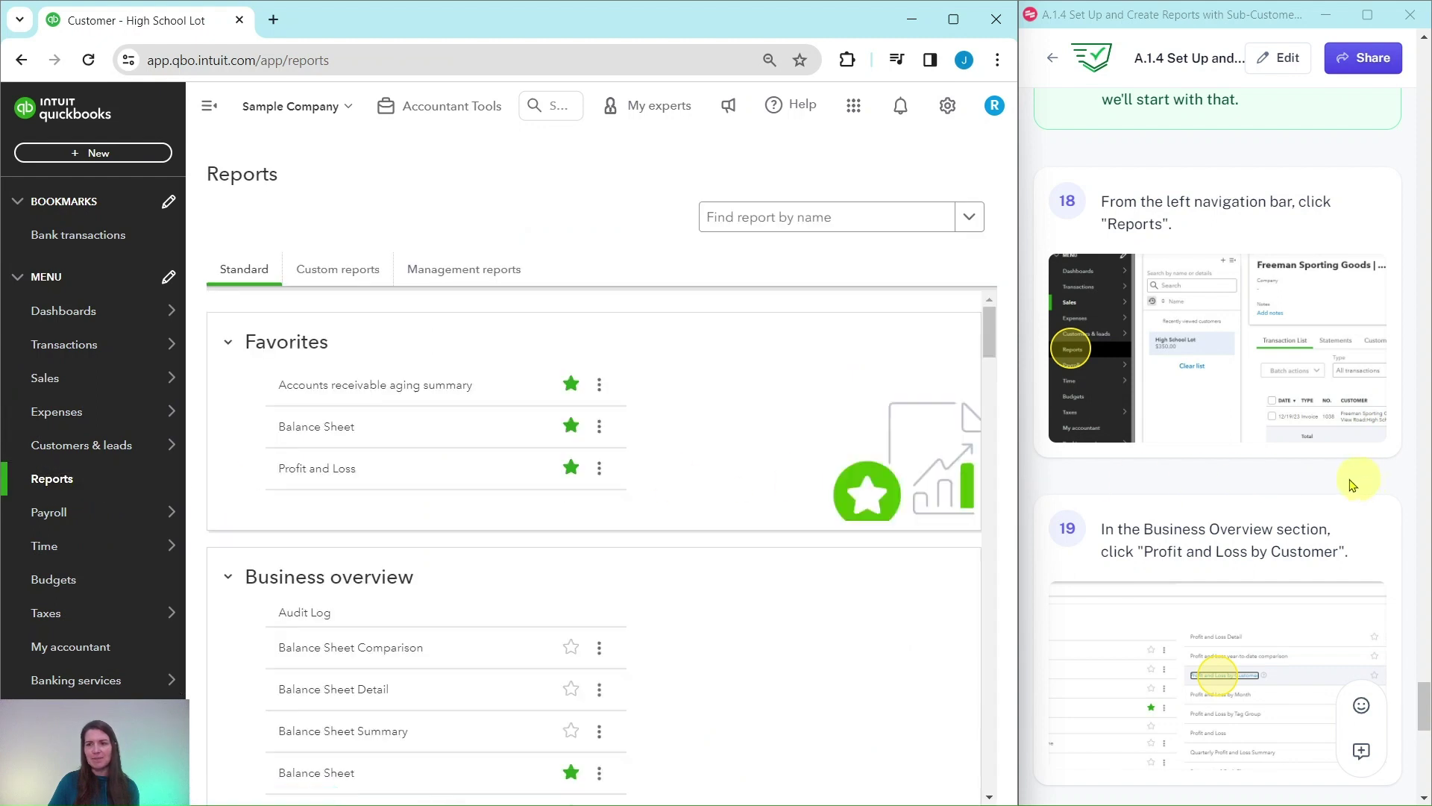
Open the Profit and Loss by Customer report from the Business overview group of standard reports.
{"action": "scroll", "coordinate": [1356, 480], "scroll_direction": "down", "scroll_amount": 1}
{"action": "scroll", "coordinate": [1305, 489], "scroll_direction": "down", "scroll_amount": 4}
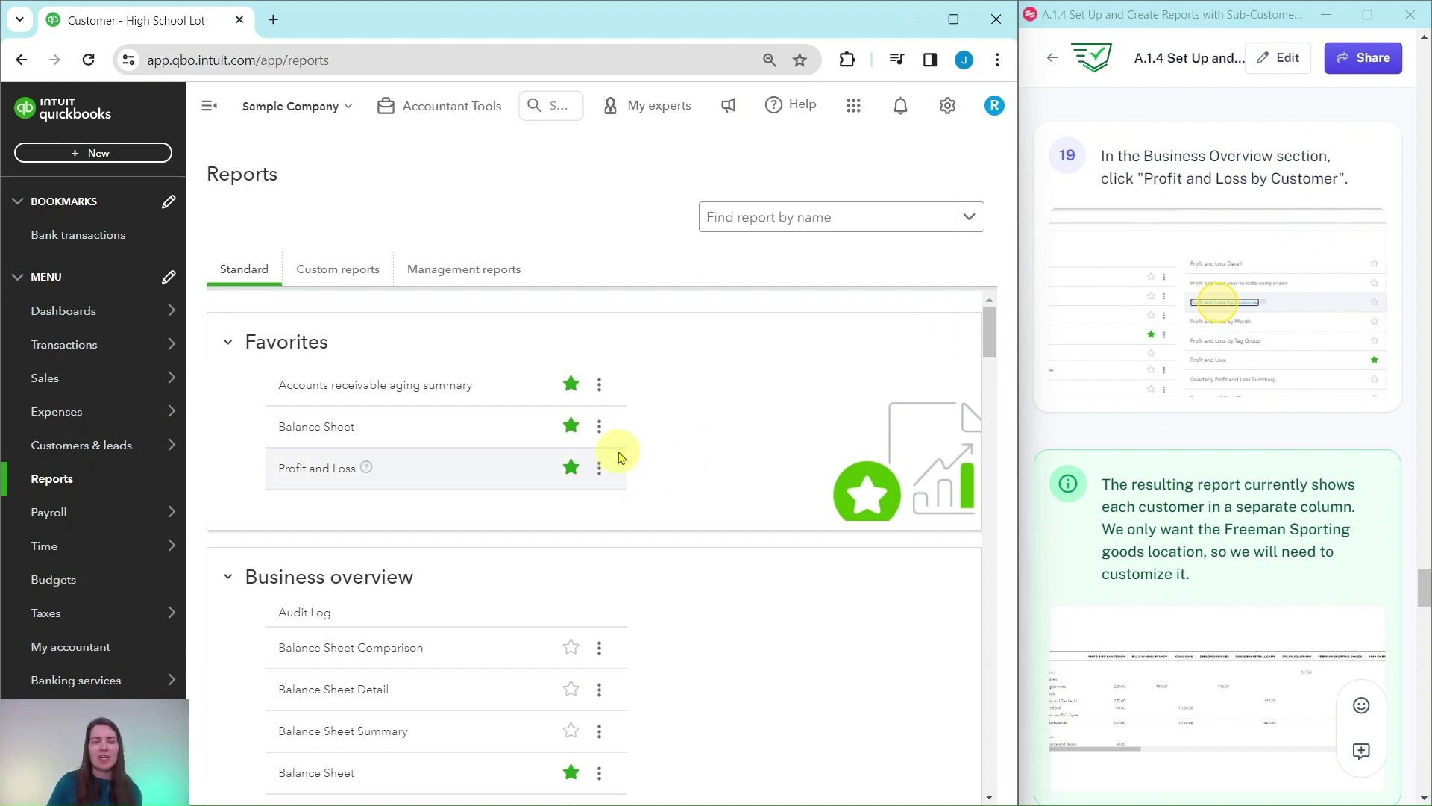
{"action": "scroll", "coordinate": [659, 496], "scroll_direction": "down", "scroll_amount": 2}
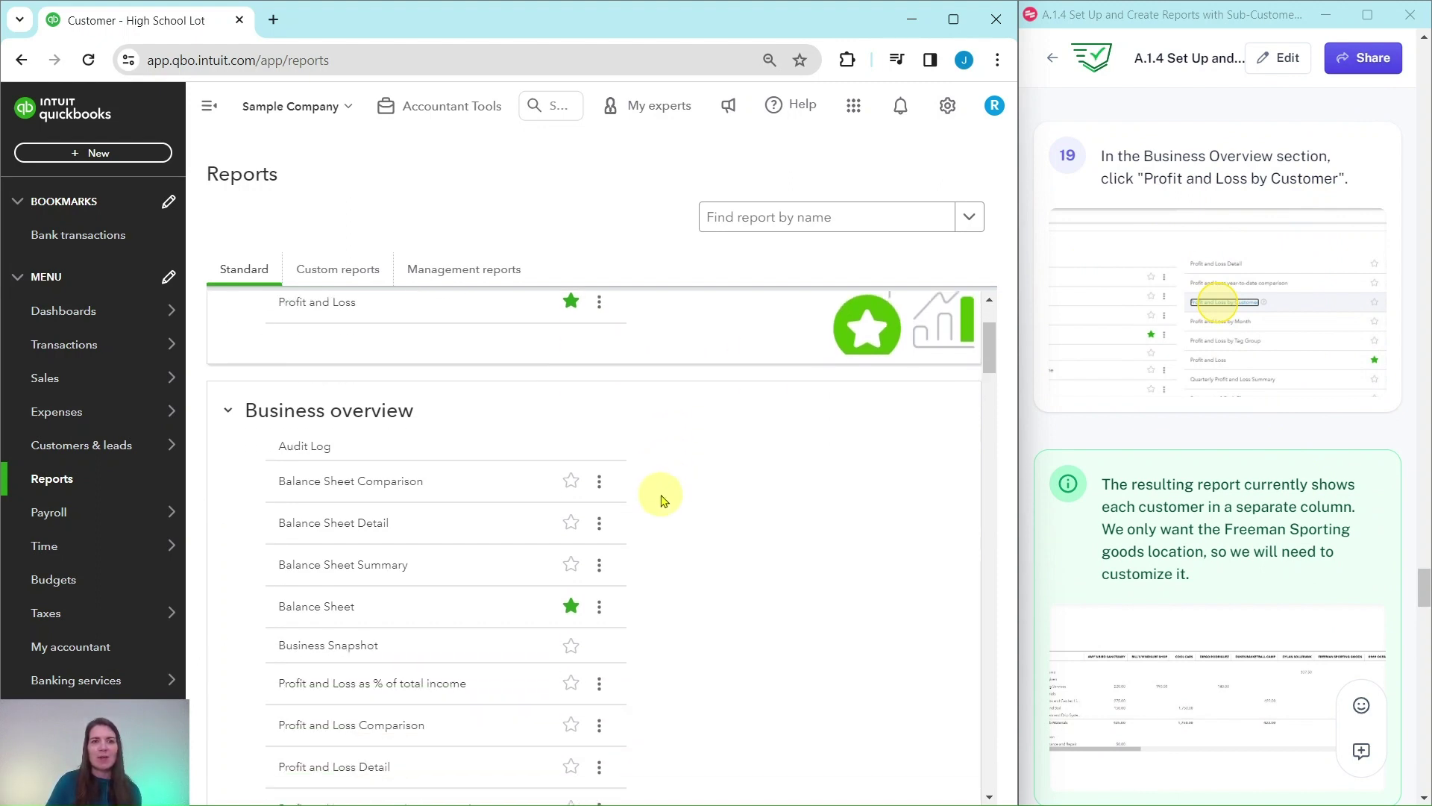
{"action": "scroll", "coordinate": [661, 485], "scroll_direction": "up", "scroll_amount": 1}
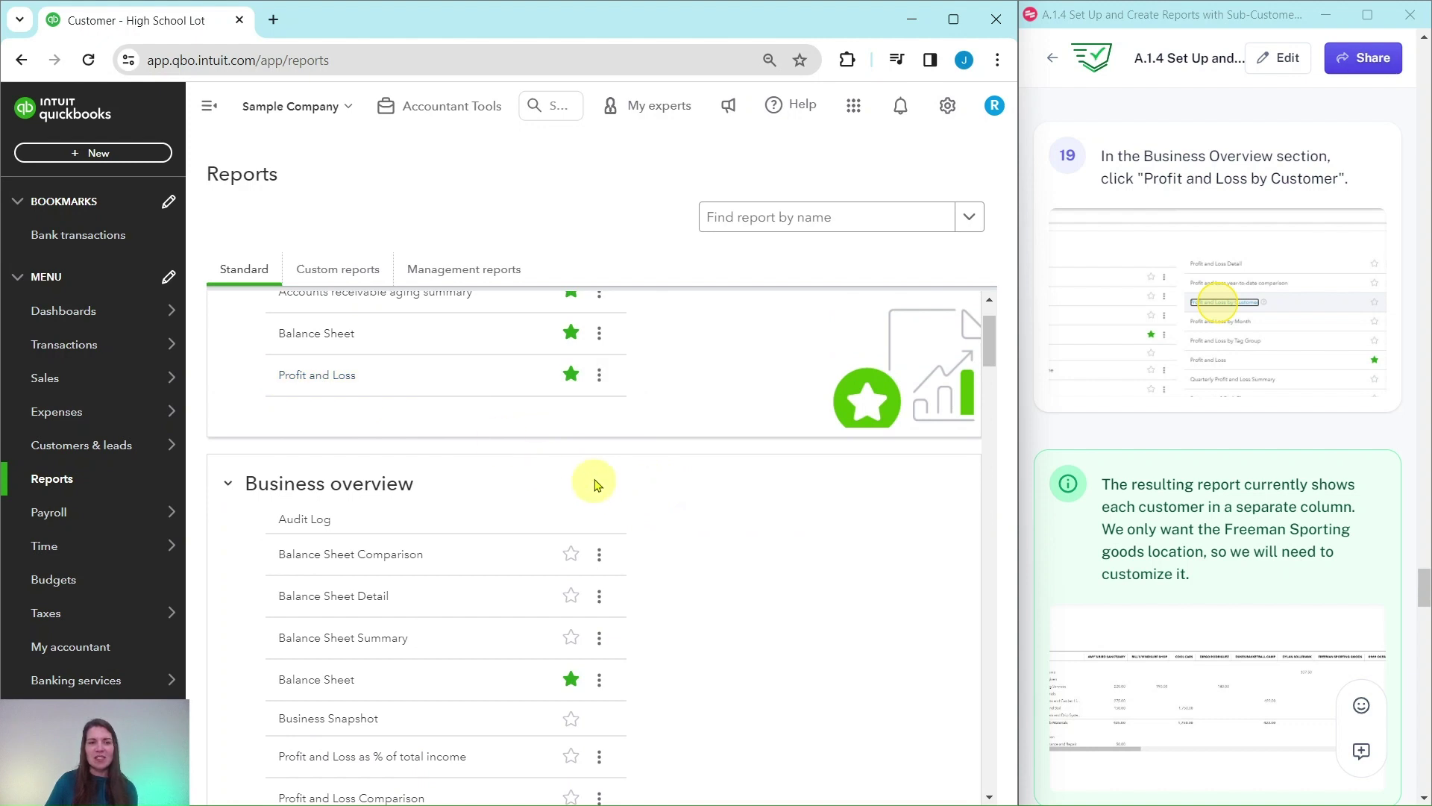
{"action": "scroll", "coordinate": [601, 469], "scroll_direction": "down", "scroll_amount": 5}
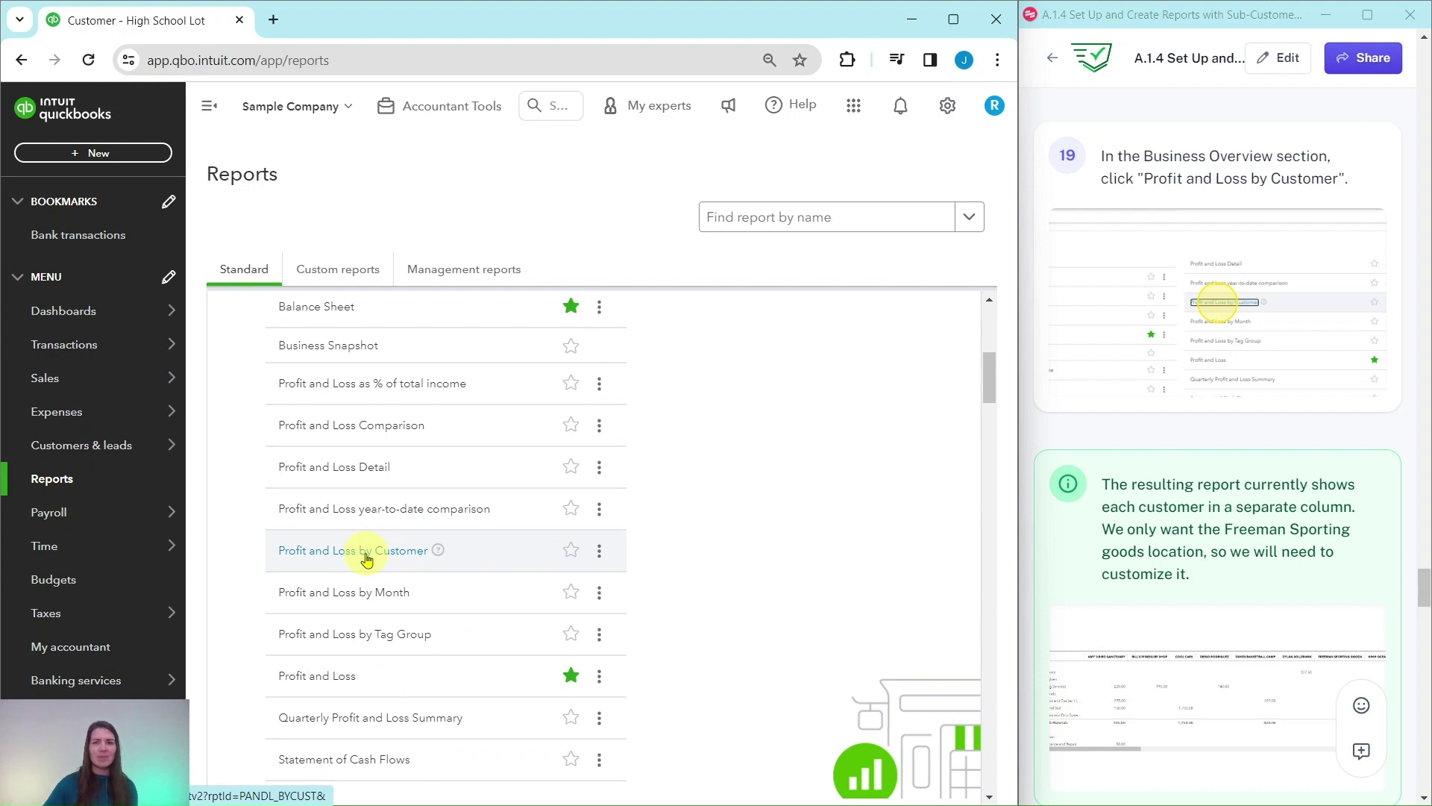
{"action": "left_click", "coordinate": [365, 556]}
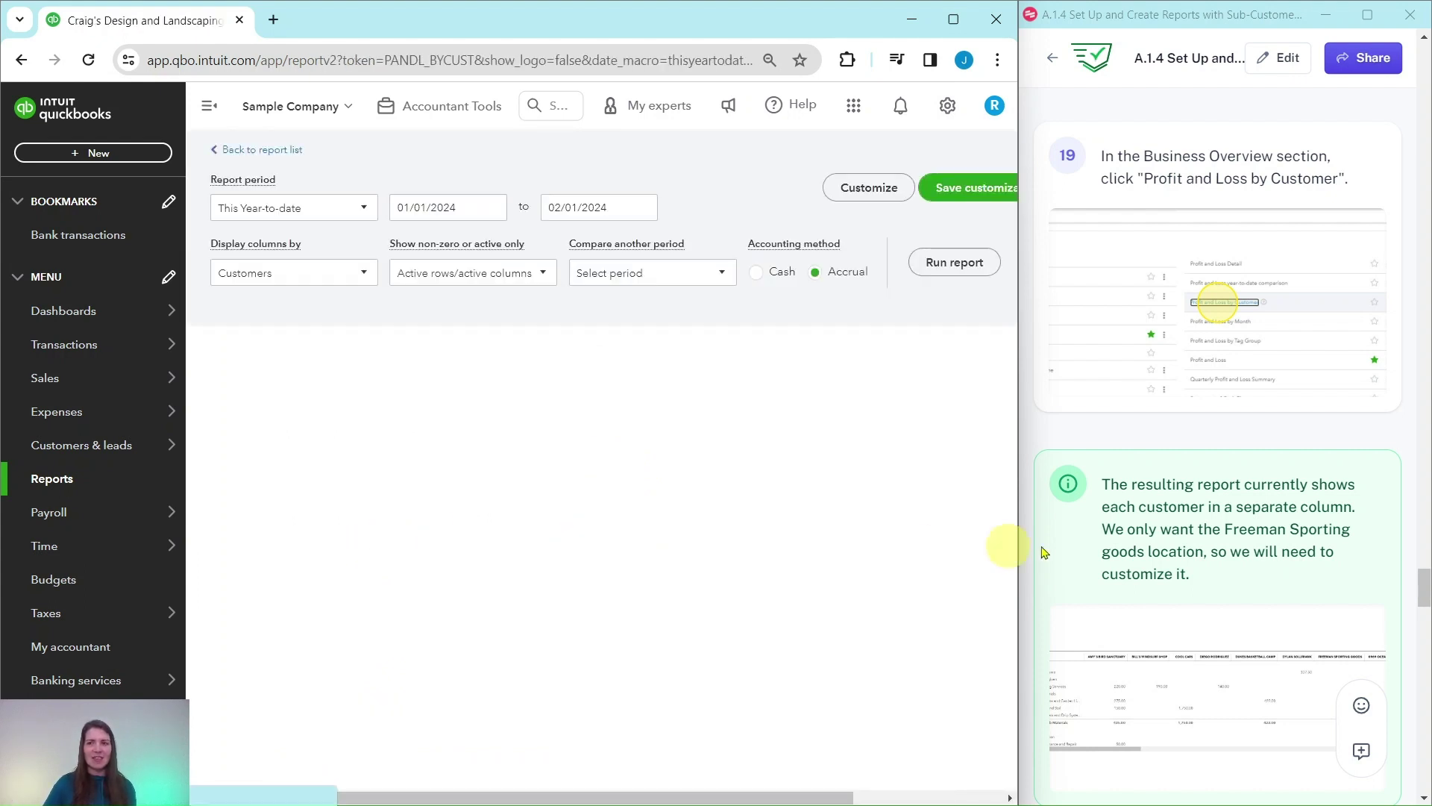
Open the customization settings of the Profit and Loss by Customer report and expand the Filter section.
{"action": "scroll", "coordinate": [1173, 527], "scroll_direction": "down", "scroll_amount": 2}
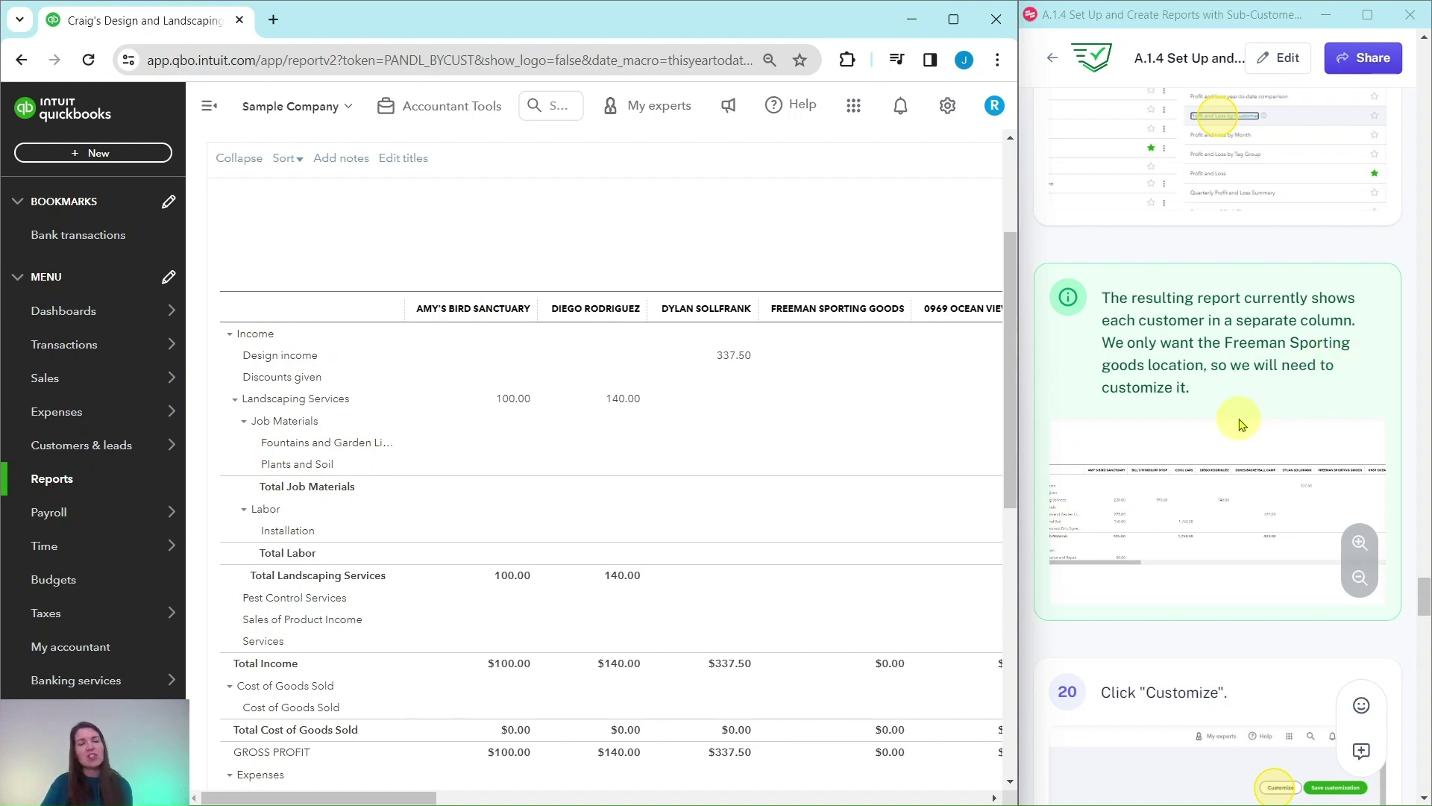
{"action": "scroll", "coordinate": [1226, 413], "scroll_direction": "down", "scroll_amount": 7}
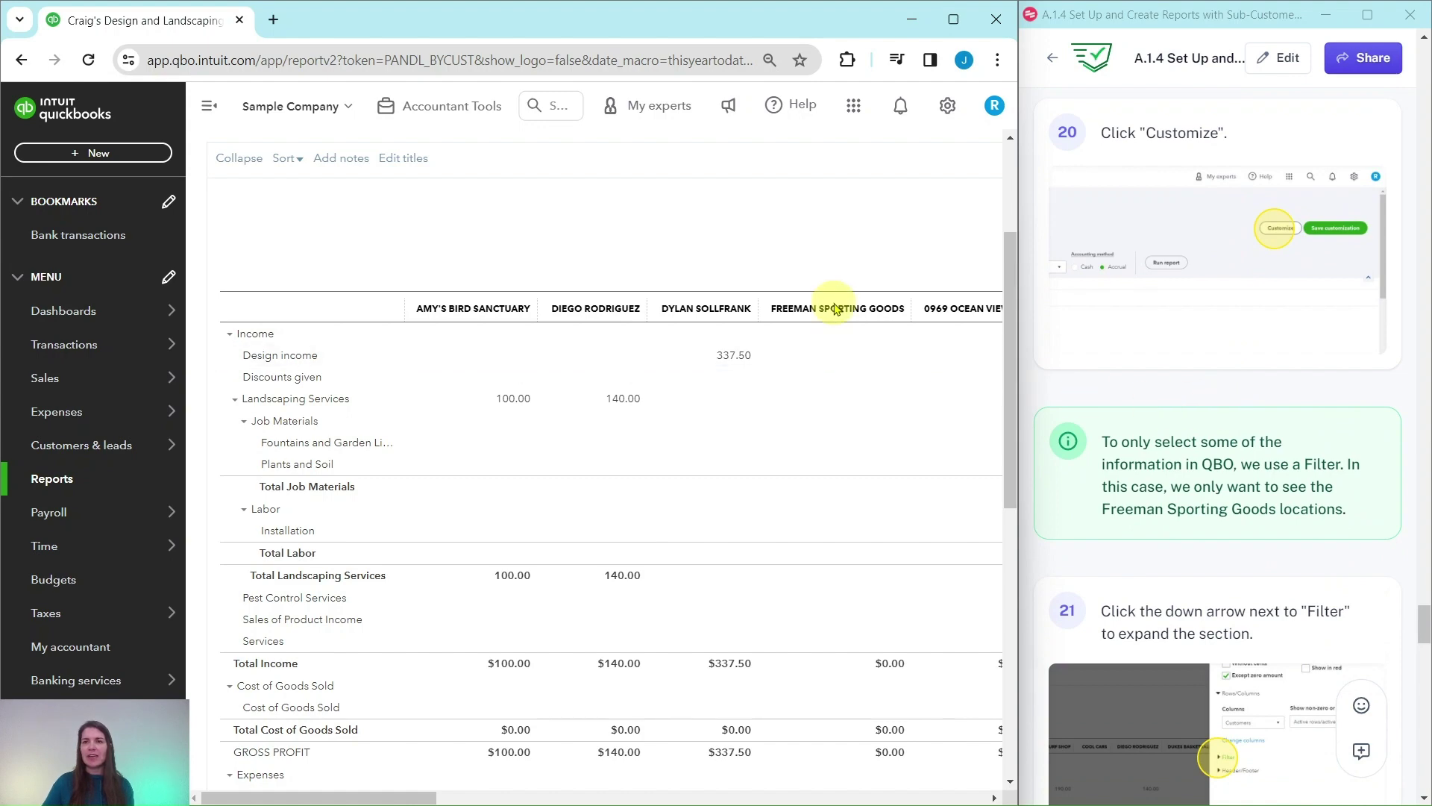
{"action": "scroll", "coordinate": [933, 310], "scroll_direction": "up", "scroll_amount": 3}
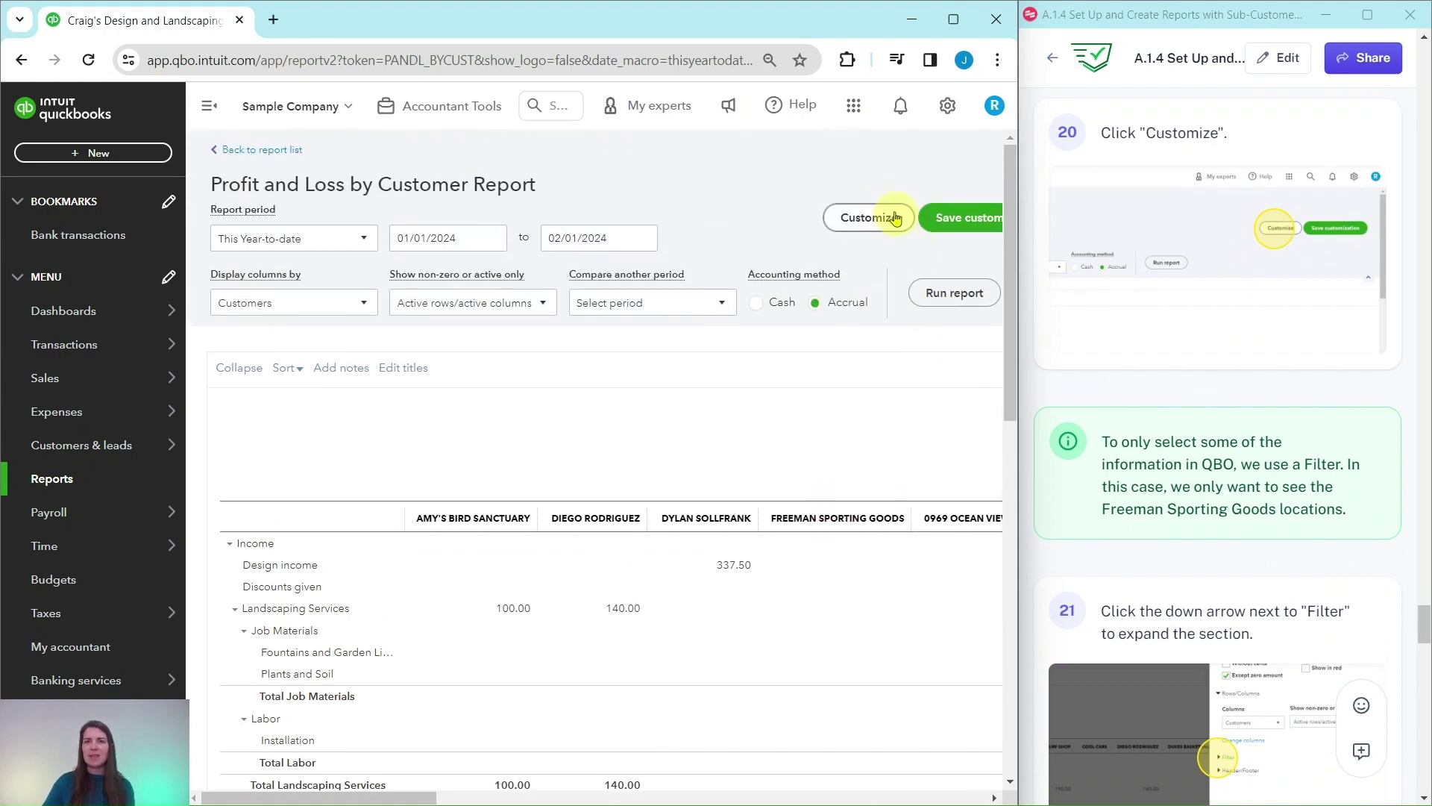
{"action": "left_click", "coordinate": [865, 223]}
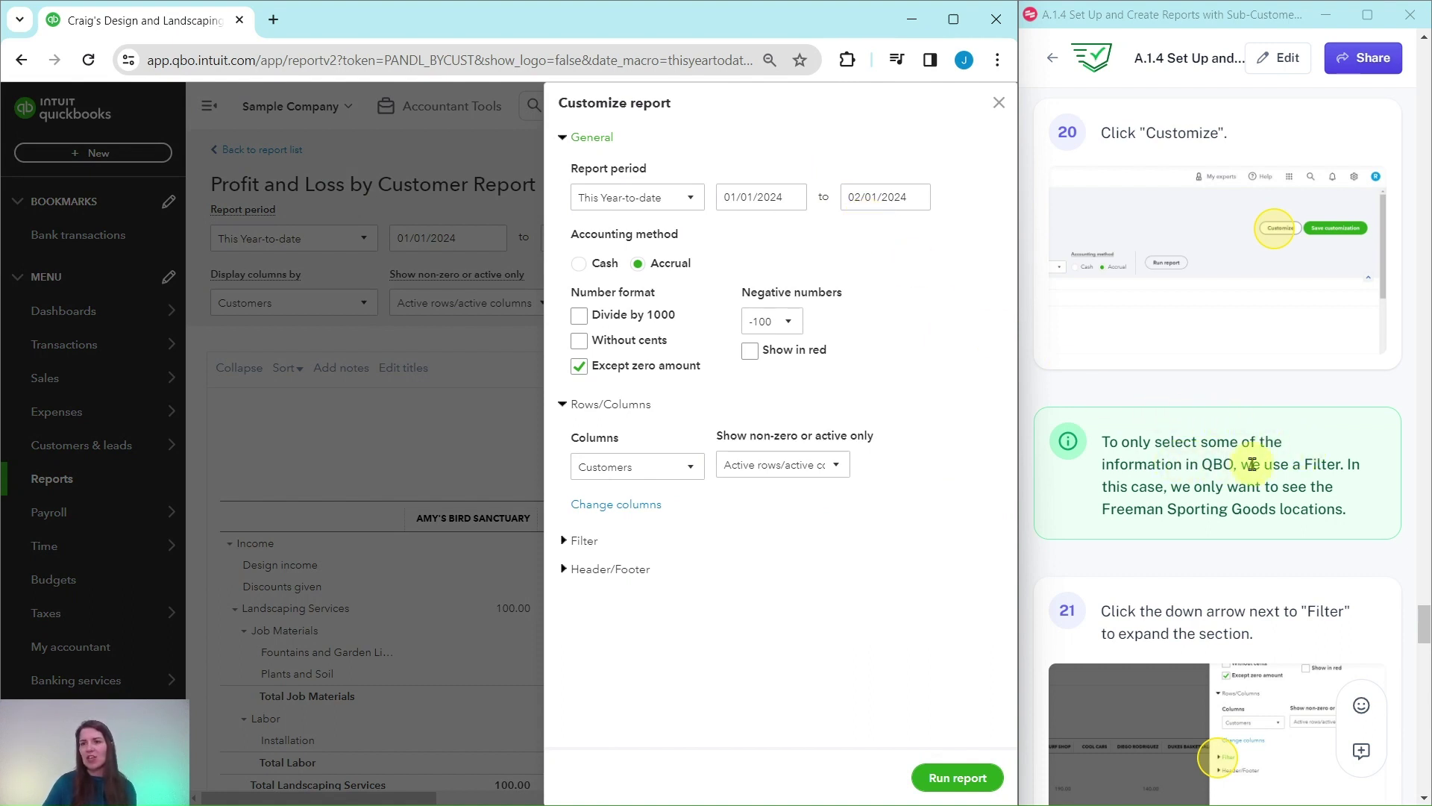
{"action": "scroll", "coordinate": [1327, 464], "scroll_direction": "down", "scroll_amount": 2}
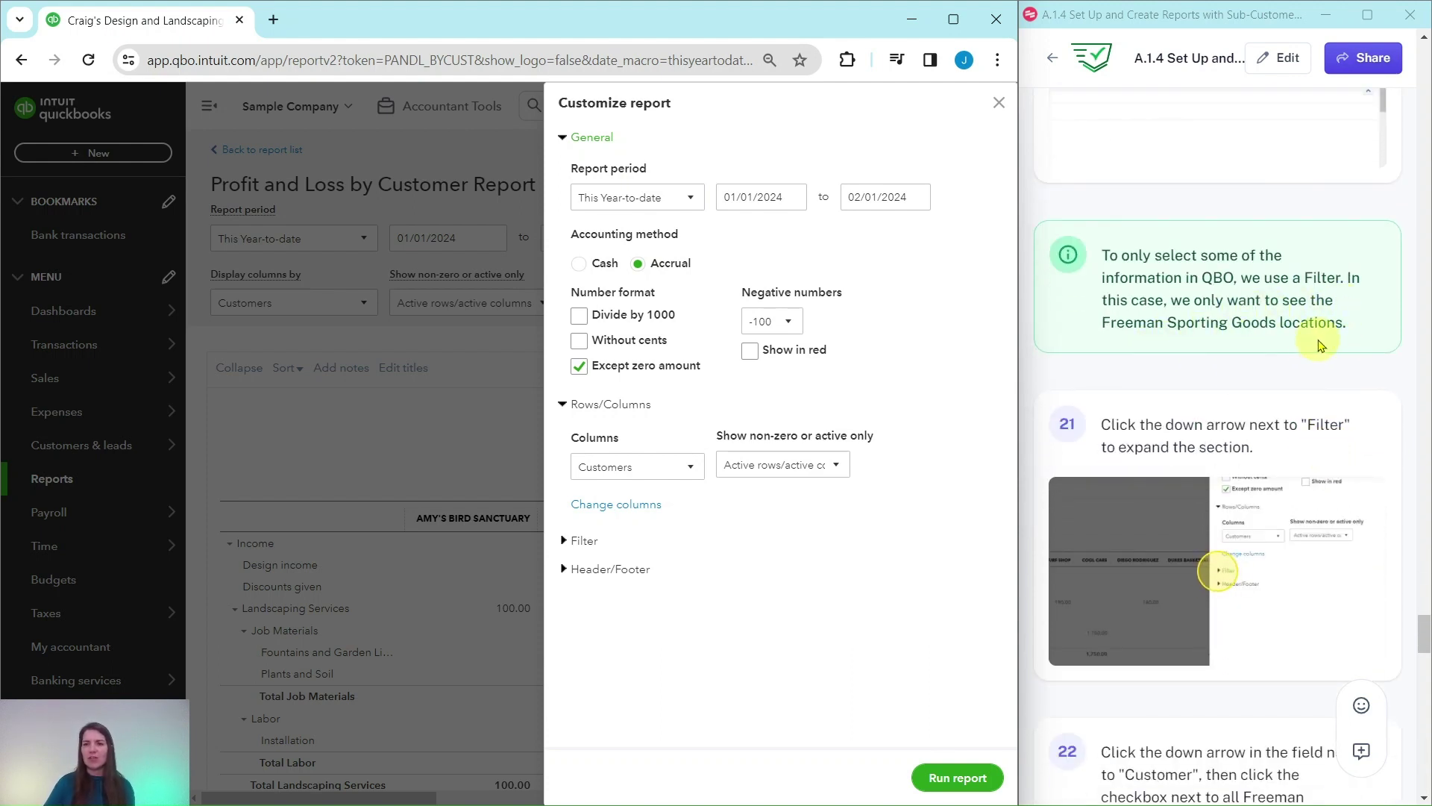
{"action": "scroll", "coordinate": [1313, 345], "scroll_direction": "down", "scroll_amount": 2}
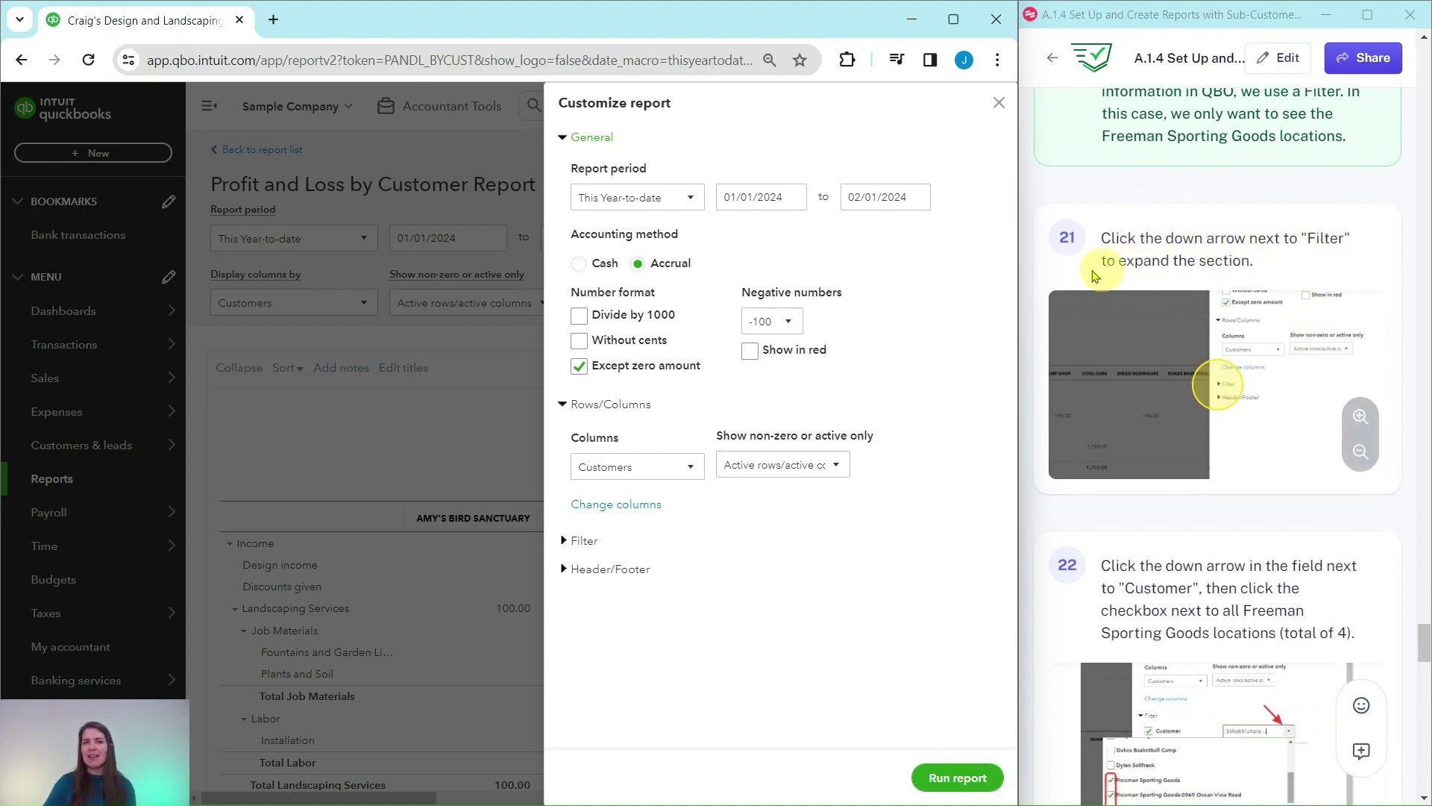
{"action": "left_click", "coordinate": [563, 540]}
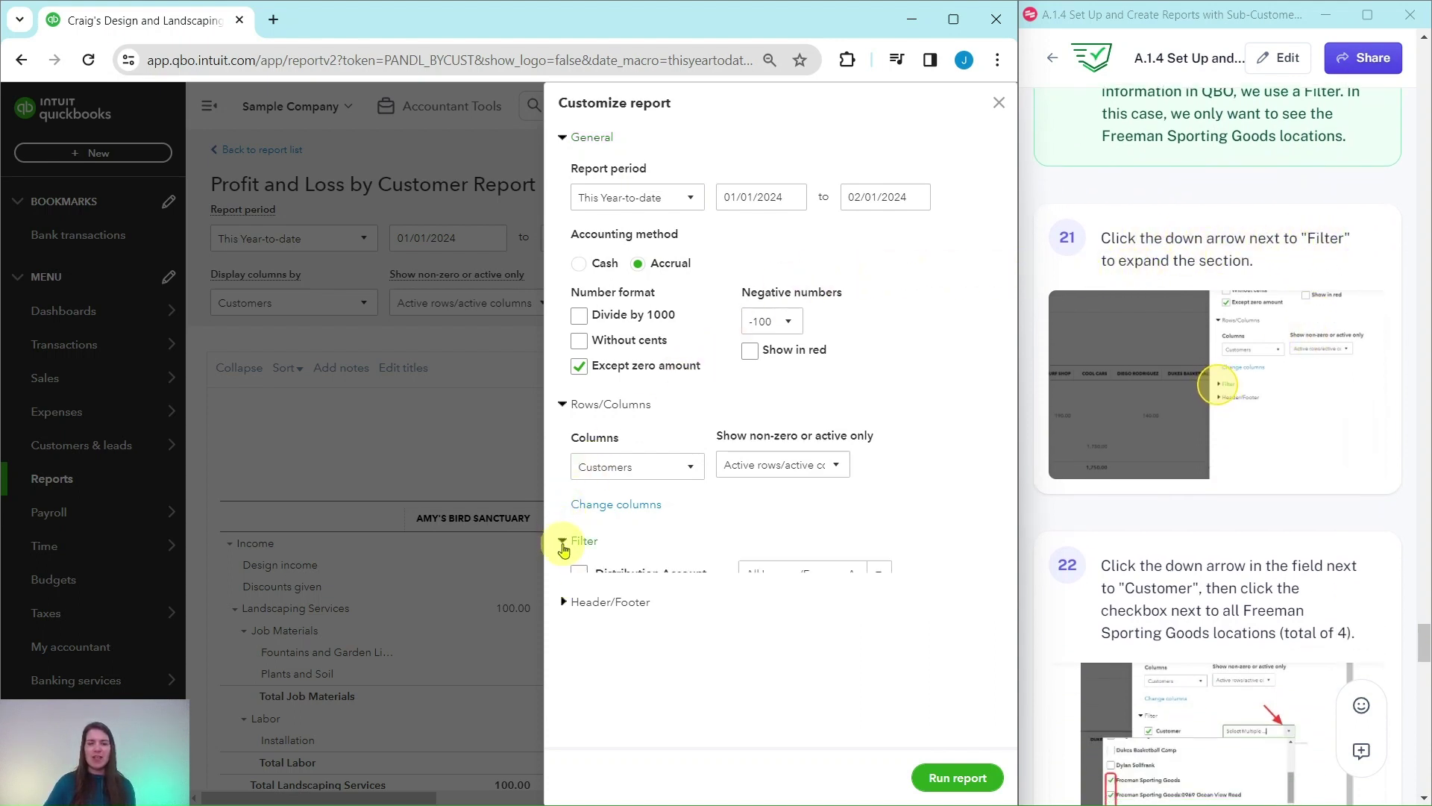
Filter customers to Freeman Sporting Goods and its Ocean View Road, High School Lot and Twin Lane locations, and run the report.
{"action": "scroll", "coordinate": [955, 404], "scroll_direction": "down", "scroll_amount": 2}
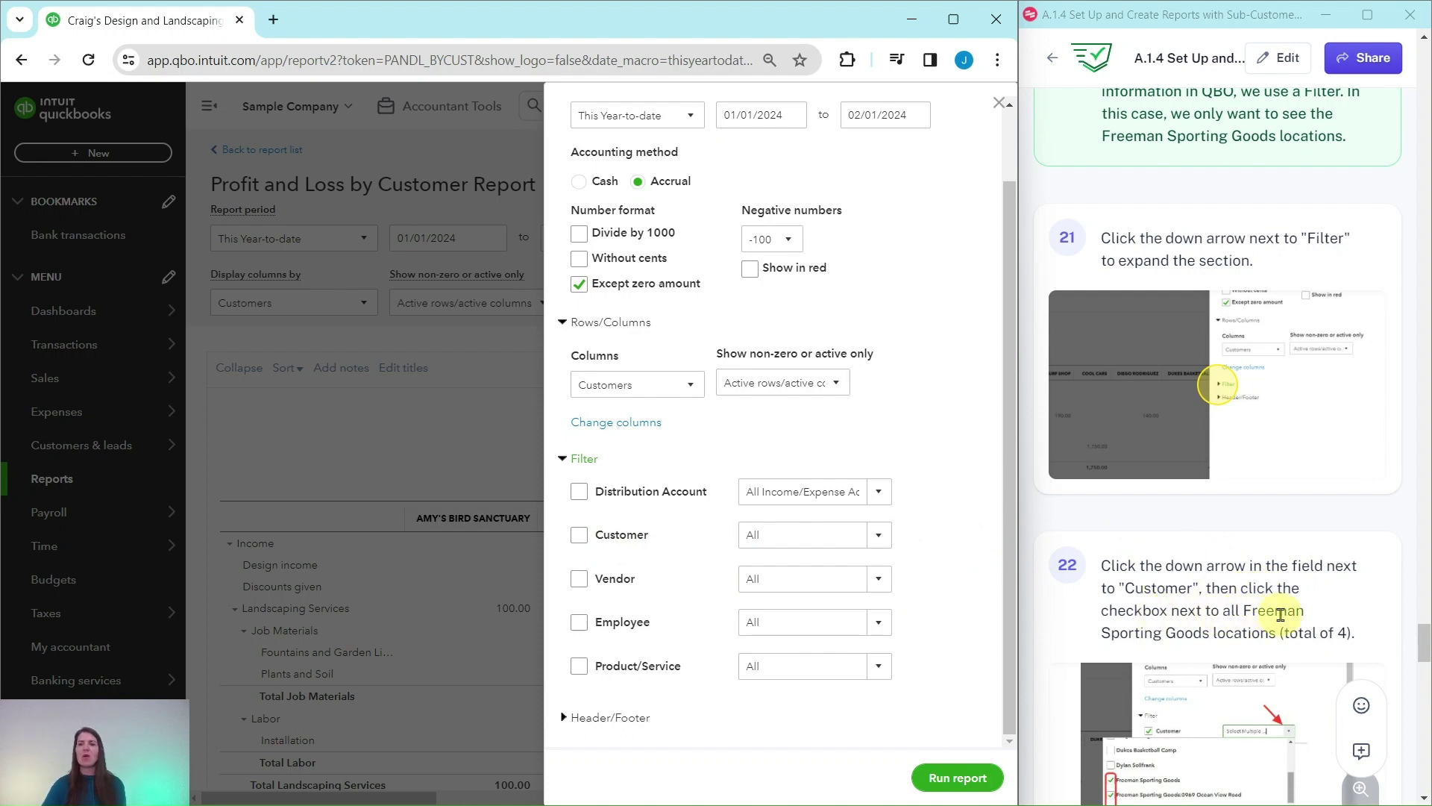
{"action": "scroll", "coordinate": [1261, 612], "scroll_direction": "down", "scroll_amount": 5}
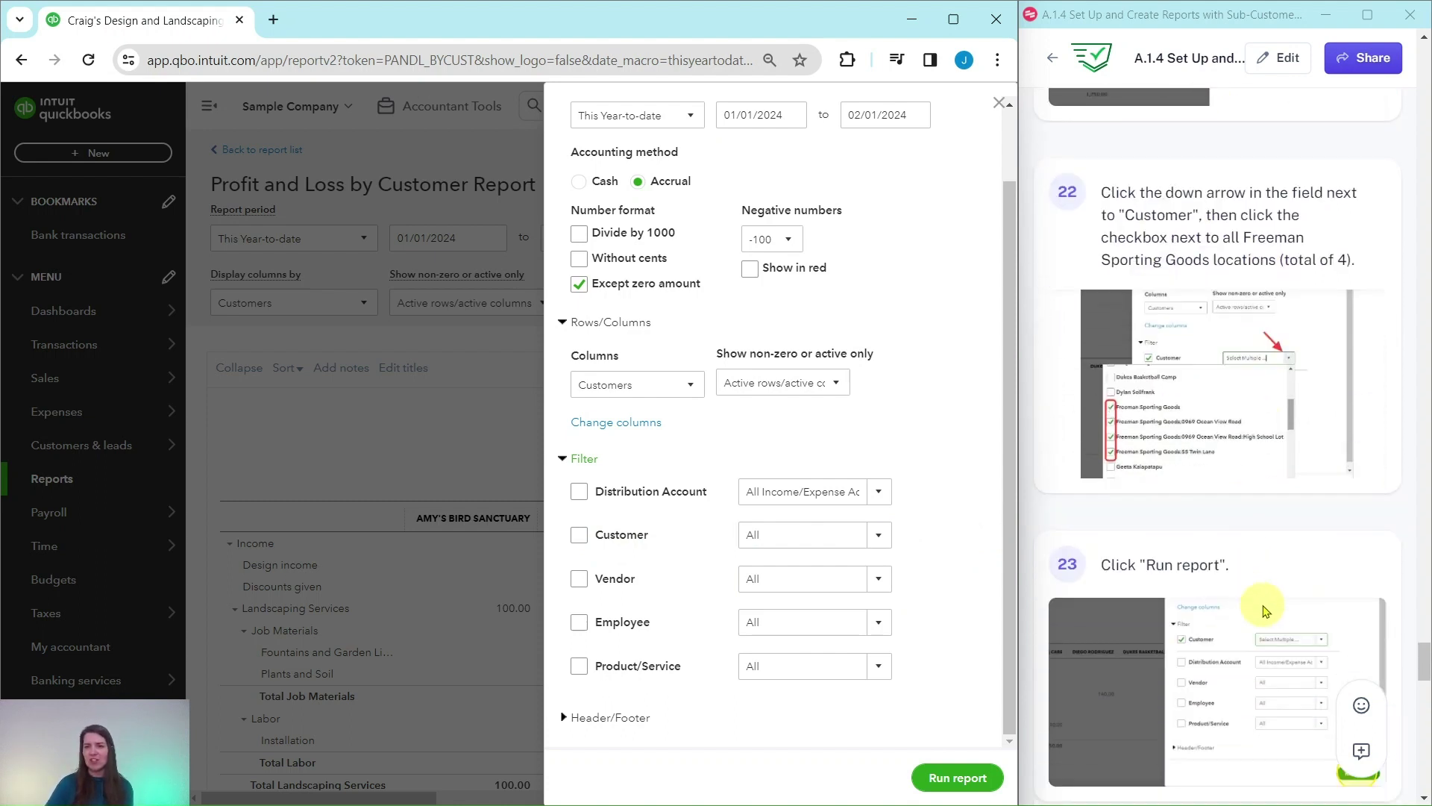
{"action": "left_click", "coordinate": [876, 538]}
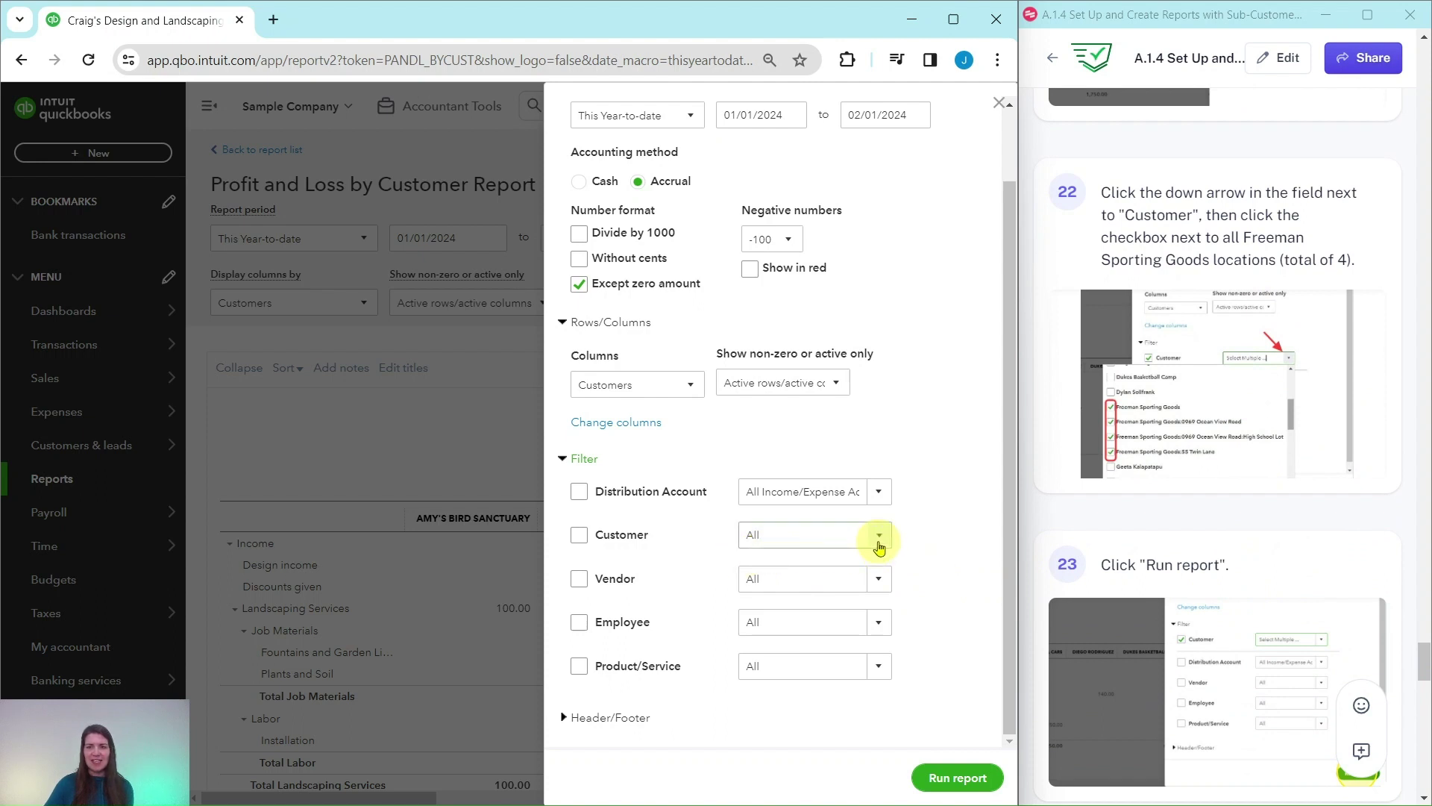
{"action": "scroll", "coordinate": [669, 415], "scroll_direction": "down", "scroll_amount": 2}
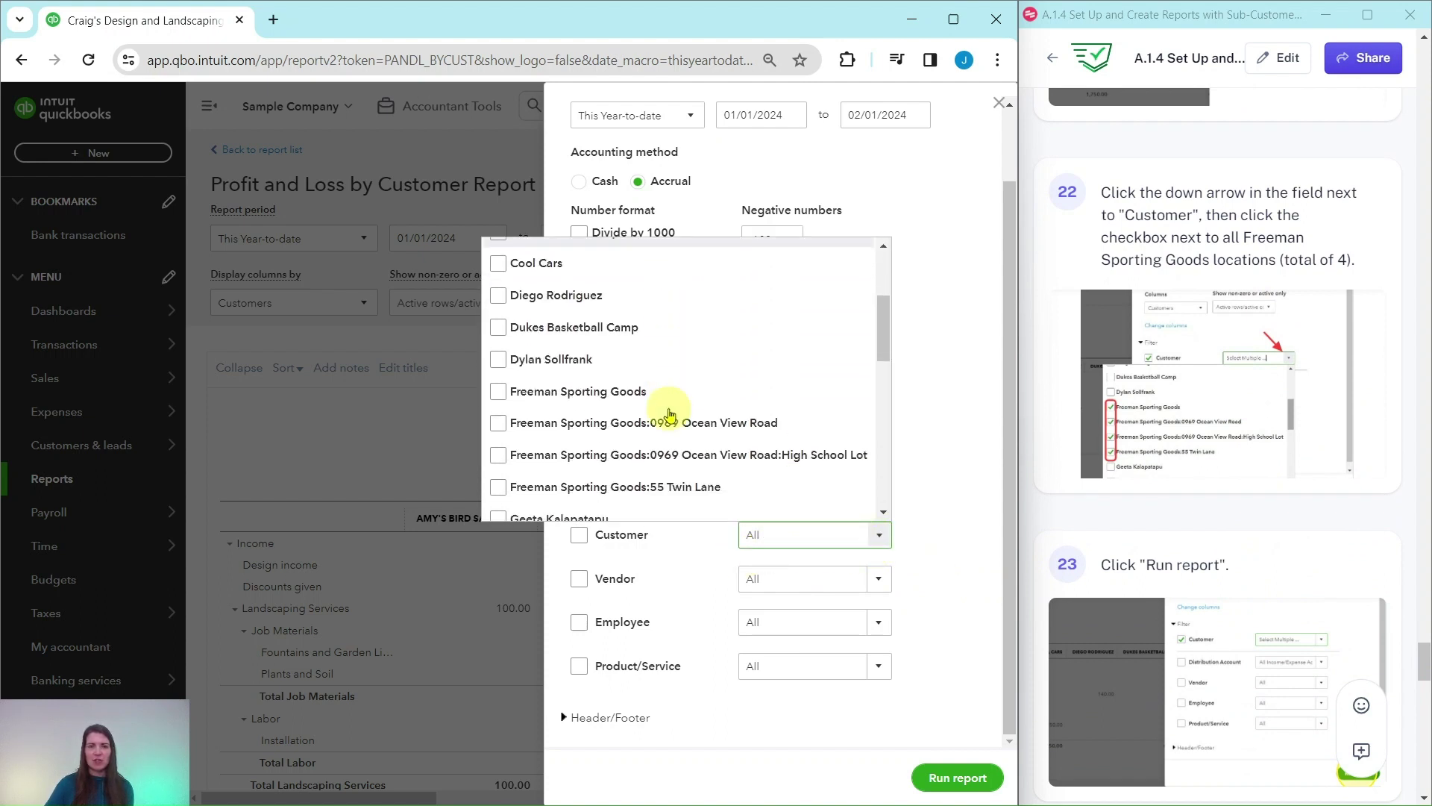
{"action": "left_click", "coordinate": [500, 394]}
{"action": "left_click", "coordinate": [498, 379]}
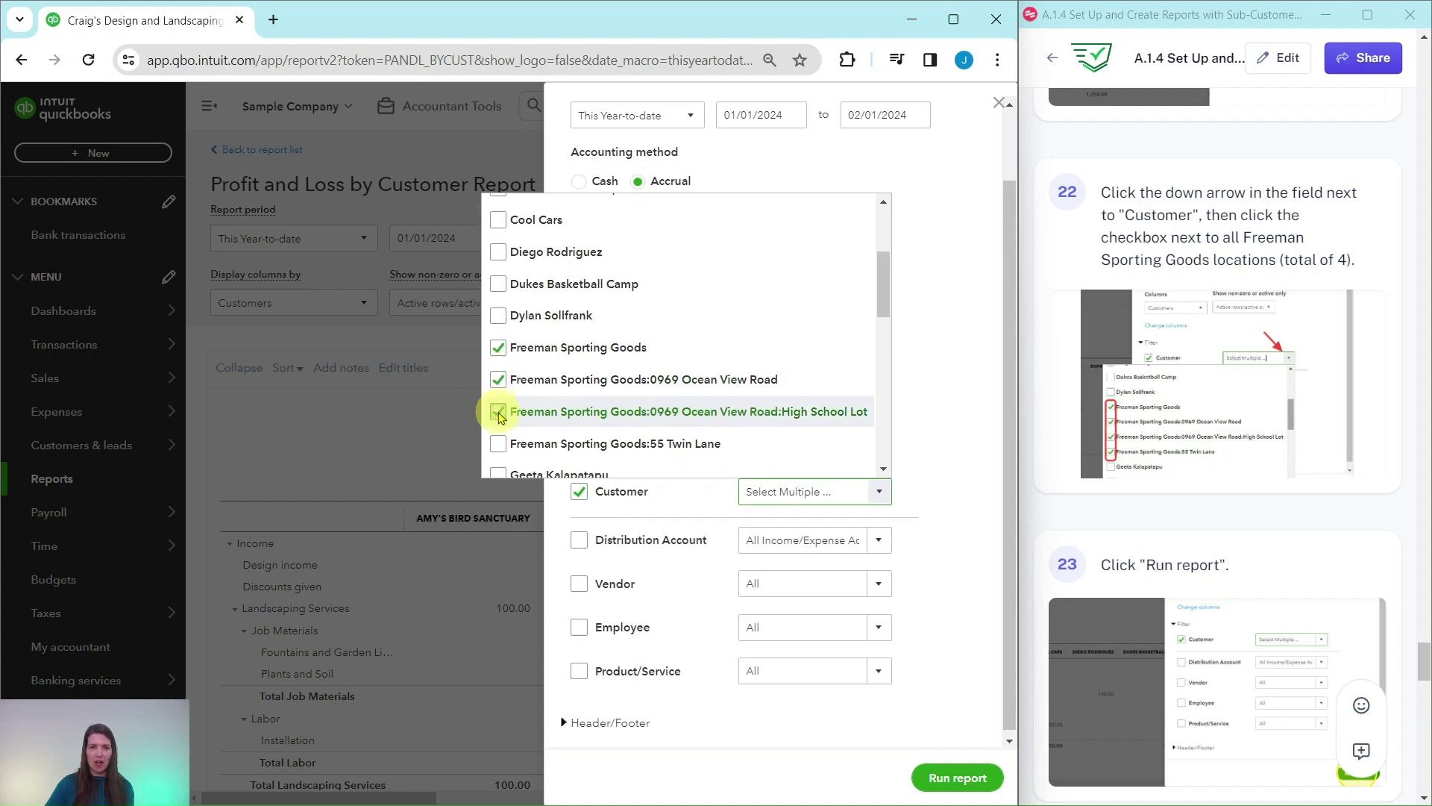
{"action": "left_click", "coordinate": [497, 444]}
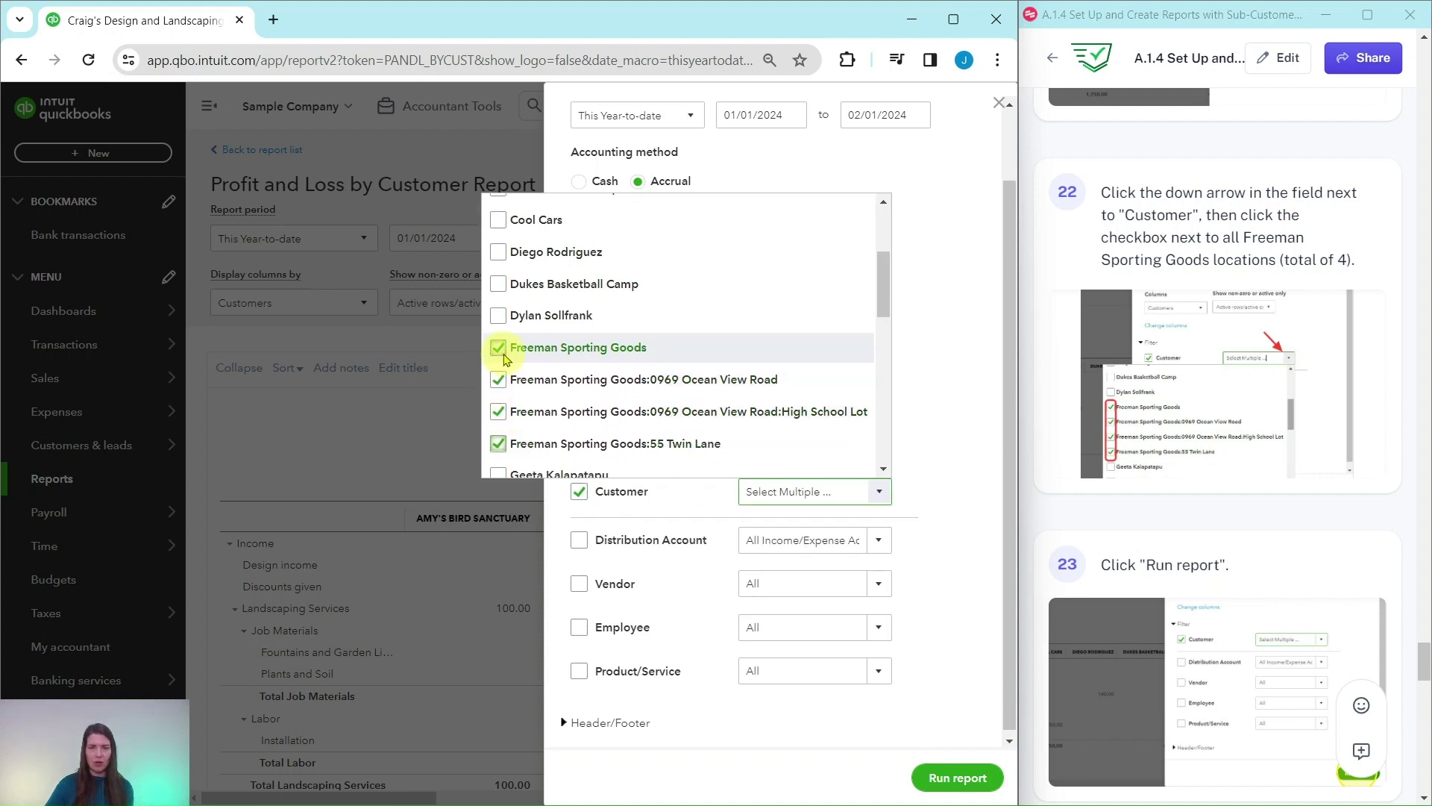
{"action": "left_click", "coordinate": [963, 616]}
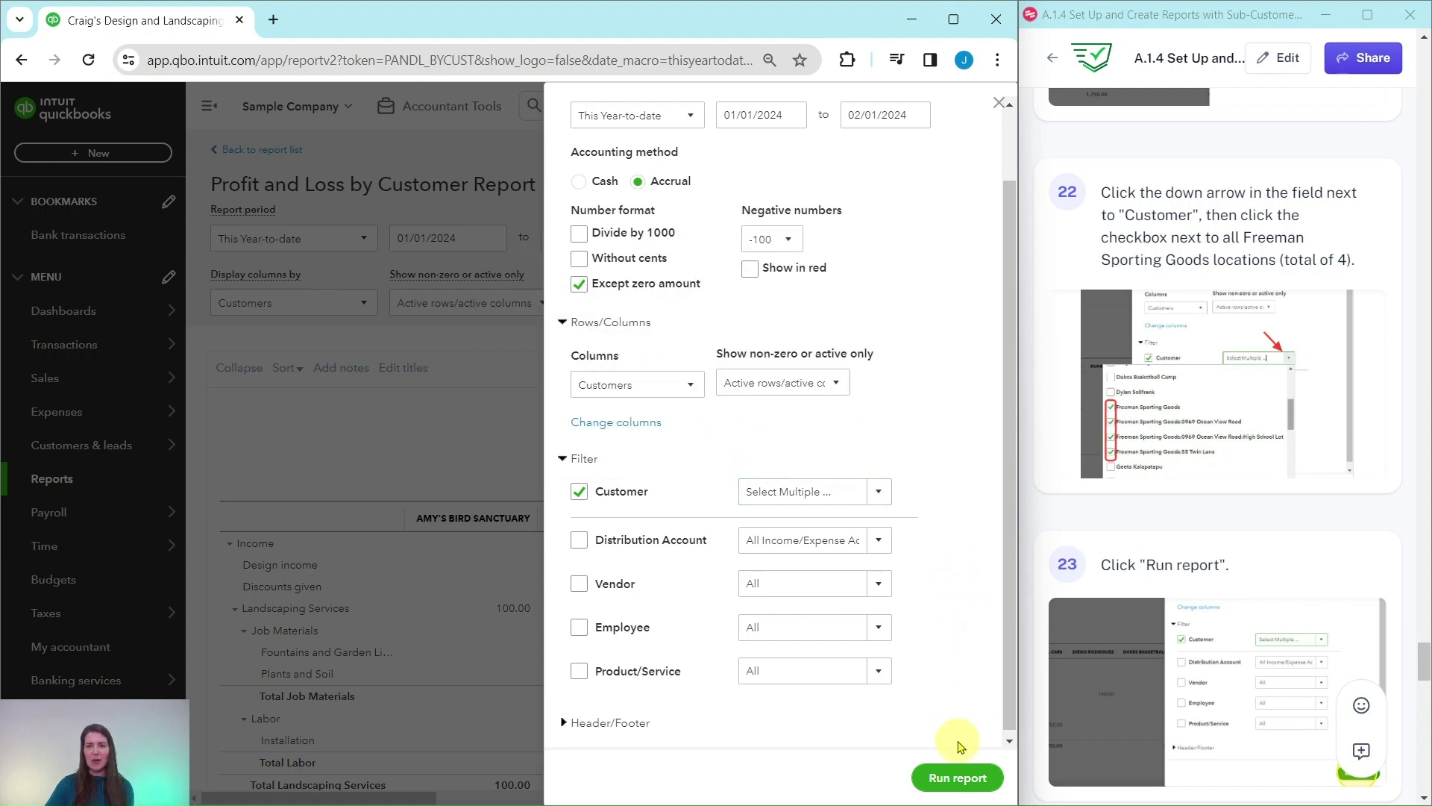
{"action": "left_click", "coordinate": [956, 779]}
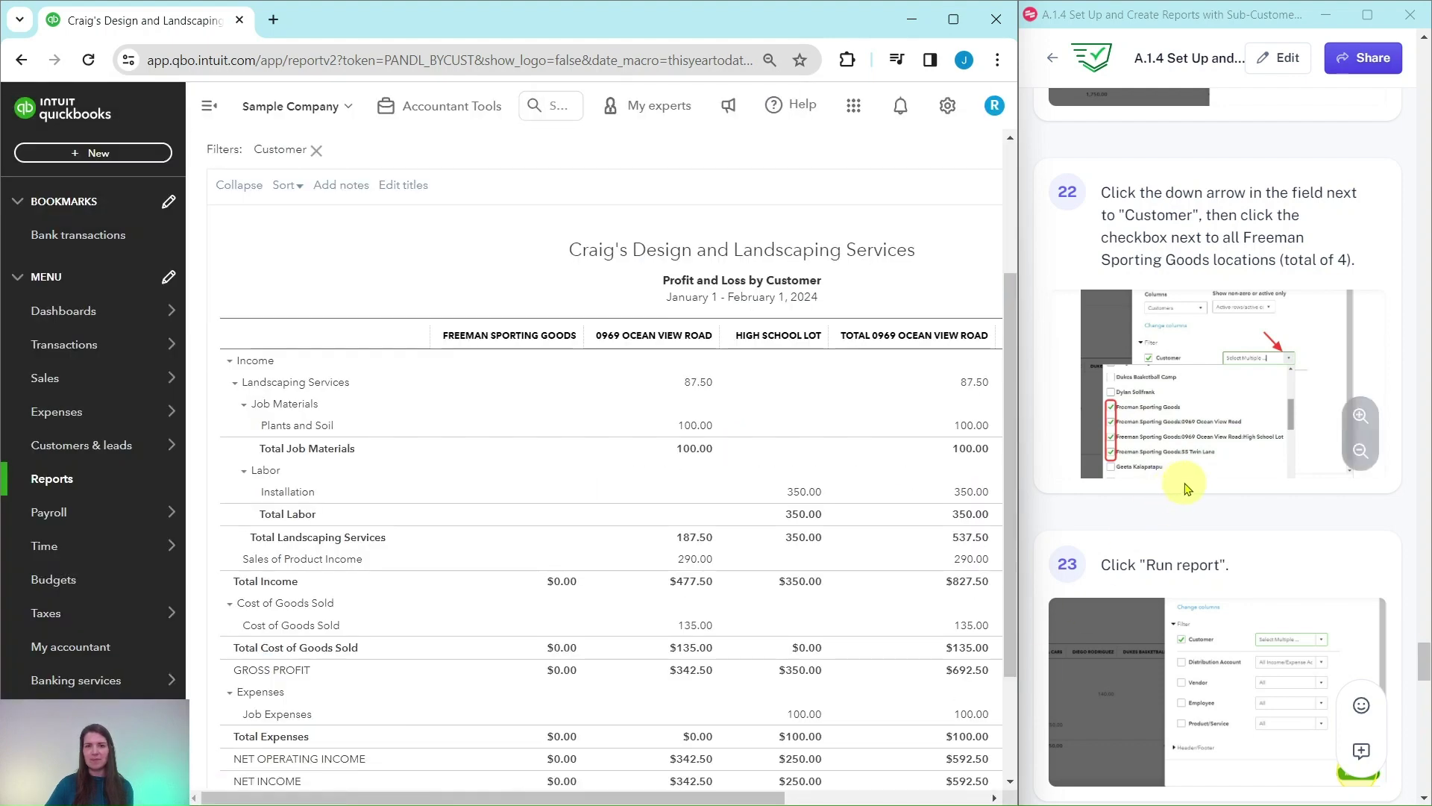
Examine the report's income and expense accounts for each Freeman Sporting Goods location, and read the Part 4 scenario on product profitability.
{"action": "scroll", "coordinate": [1184, 478], "scroll_direction": "down", "scroll_amount": 8}
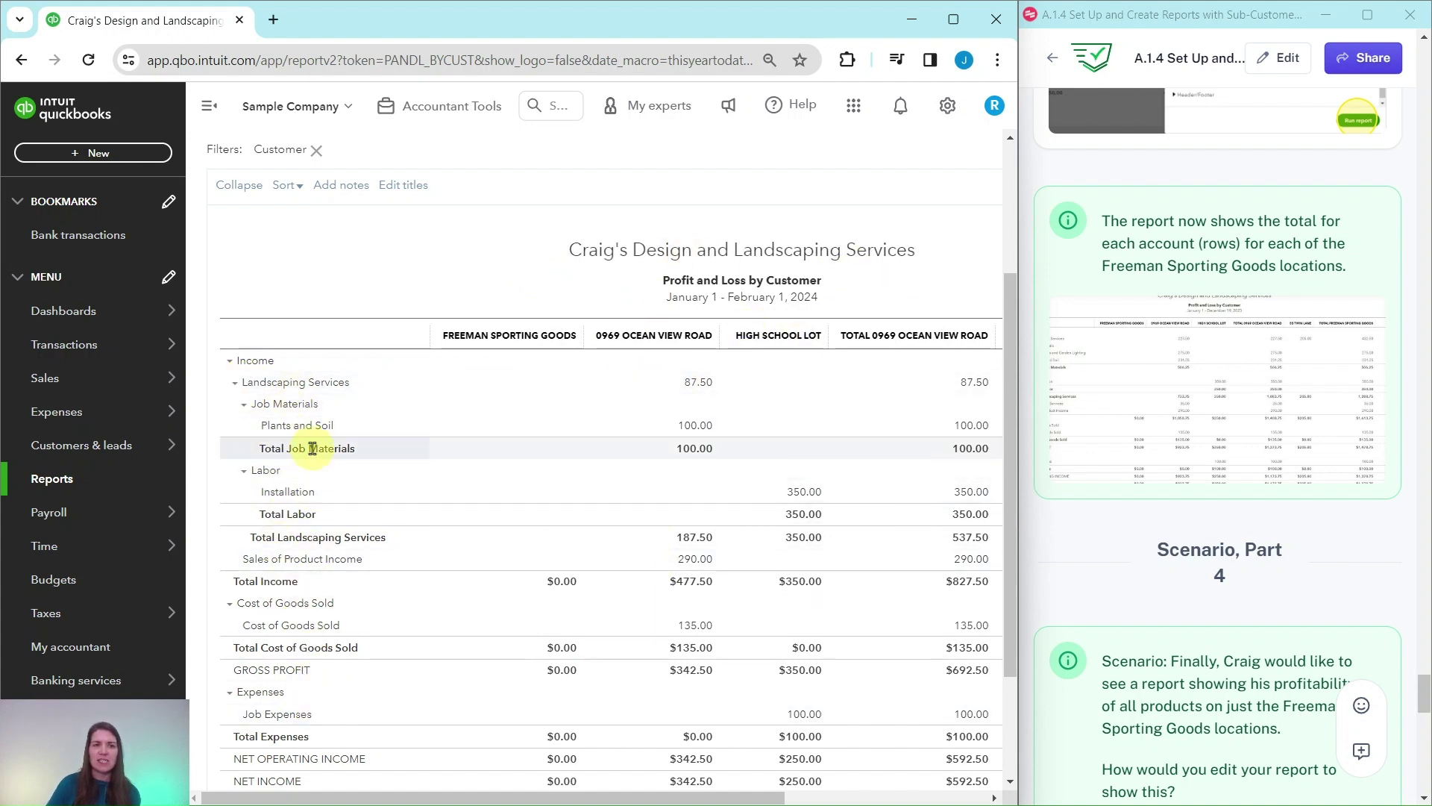
{"action": "scroll", "coordinate": [298, 684], "scroll_direction": "down", "scroll_amount": 2}
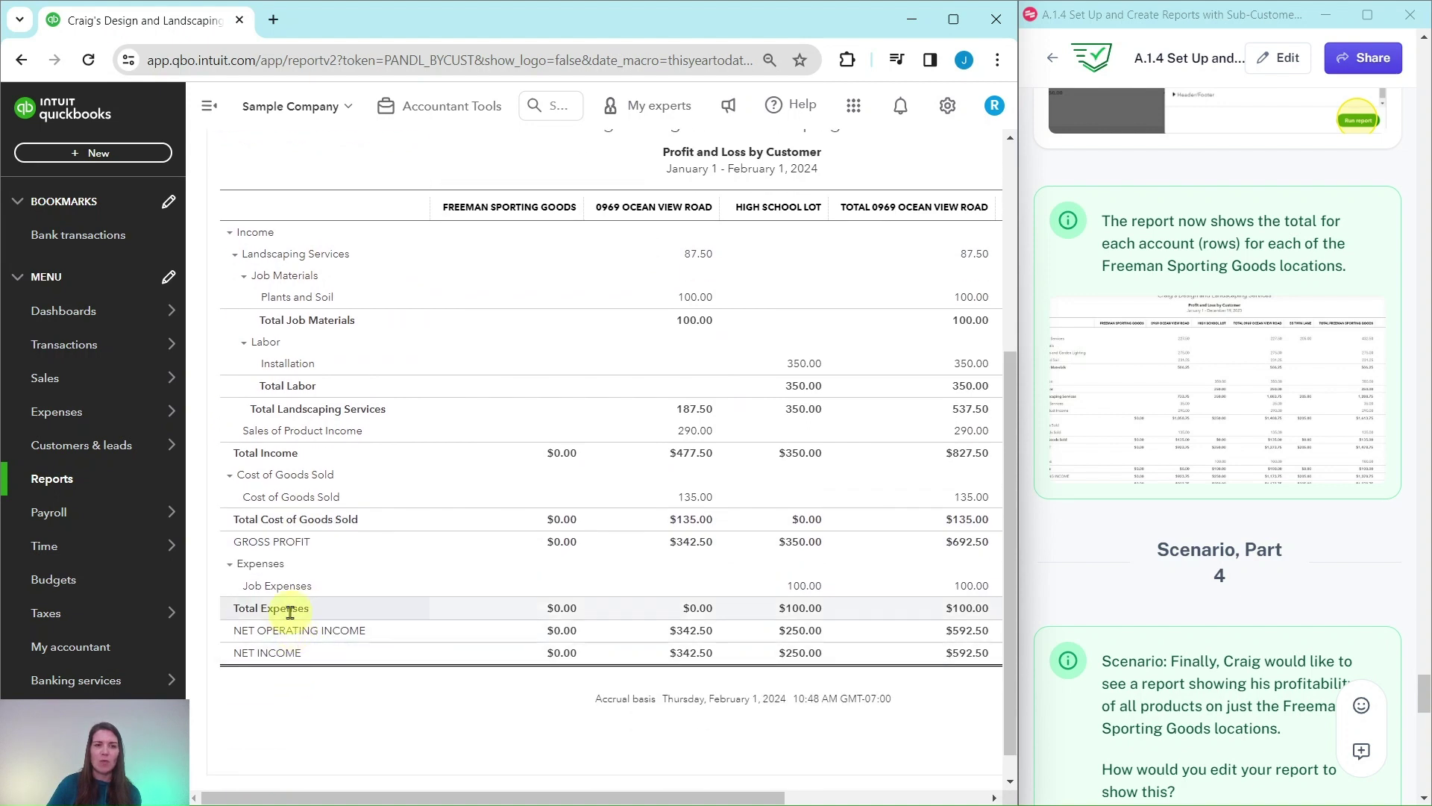
{"action": "scroll", "coordinate": [289, 597], "scroll_direction": "up", "scroll_amount": 1}
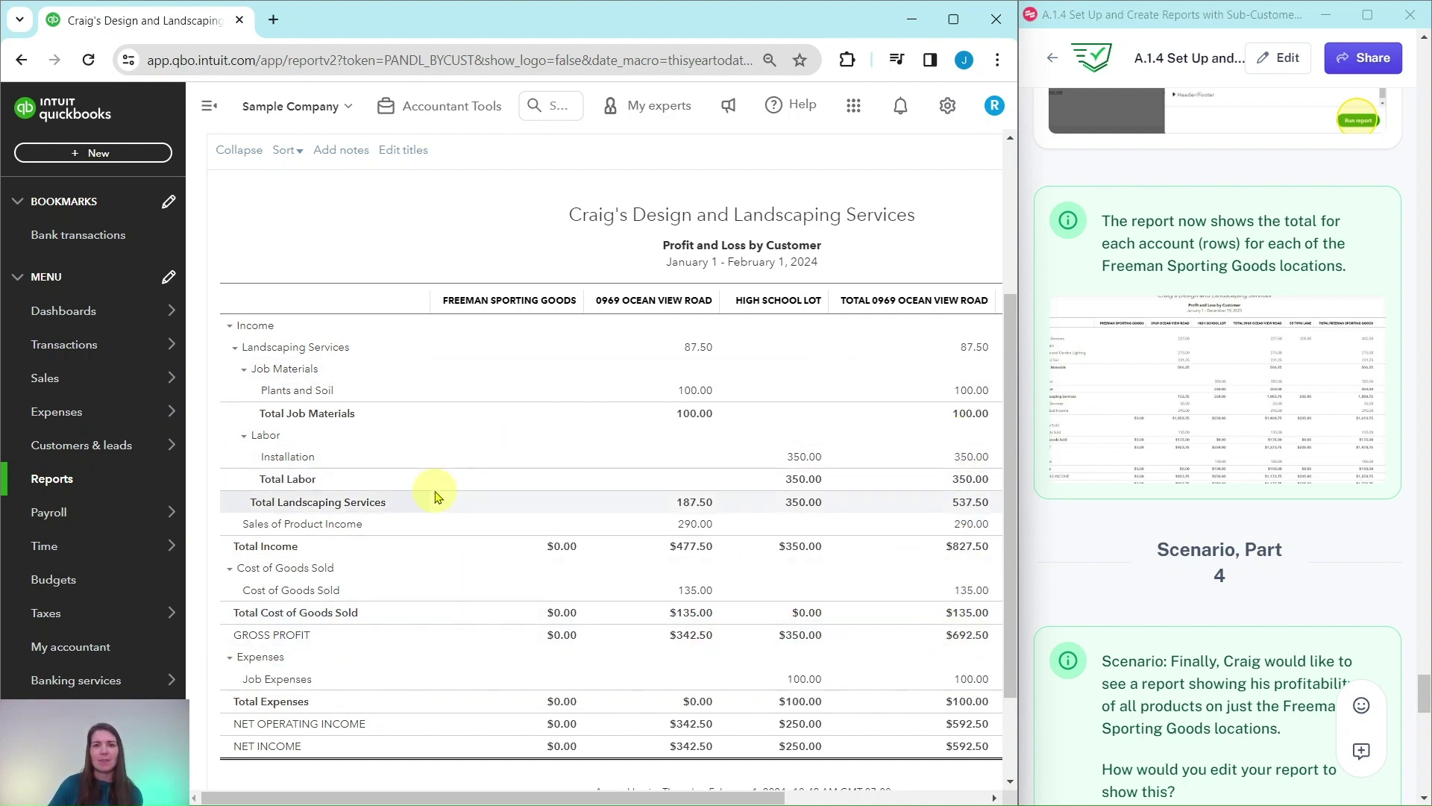
{"action": "scroll", "coordinate": [1235, 466], "scroll_direction": "down", "scroll_amount": 1}
{"action": "scroll", "coordinate": [1235, 457], "scroll_direction": "down", "scroll_amount": 4}
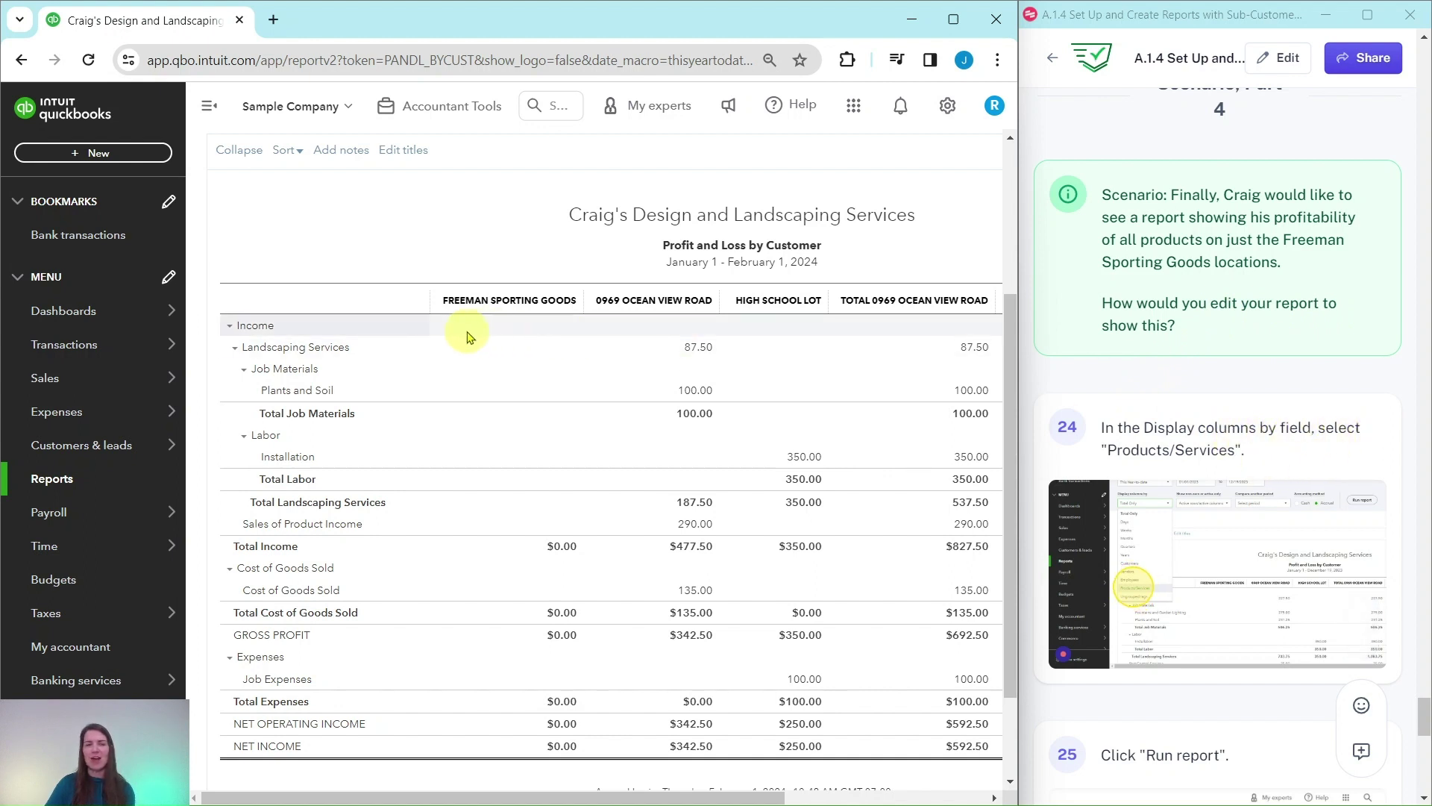
Display the Profit and Loss by Customer report's columns by Products/Services and run the report.
{"action": "scroll", "coordinate": [466, 336], "scroll_direction": "up", "scroll_amount": 5}
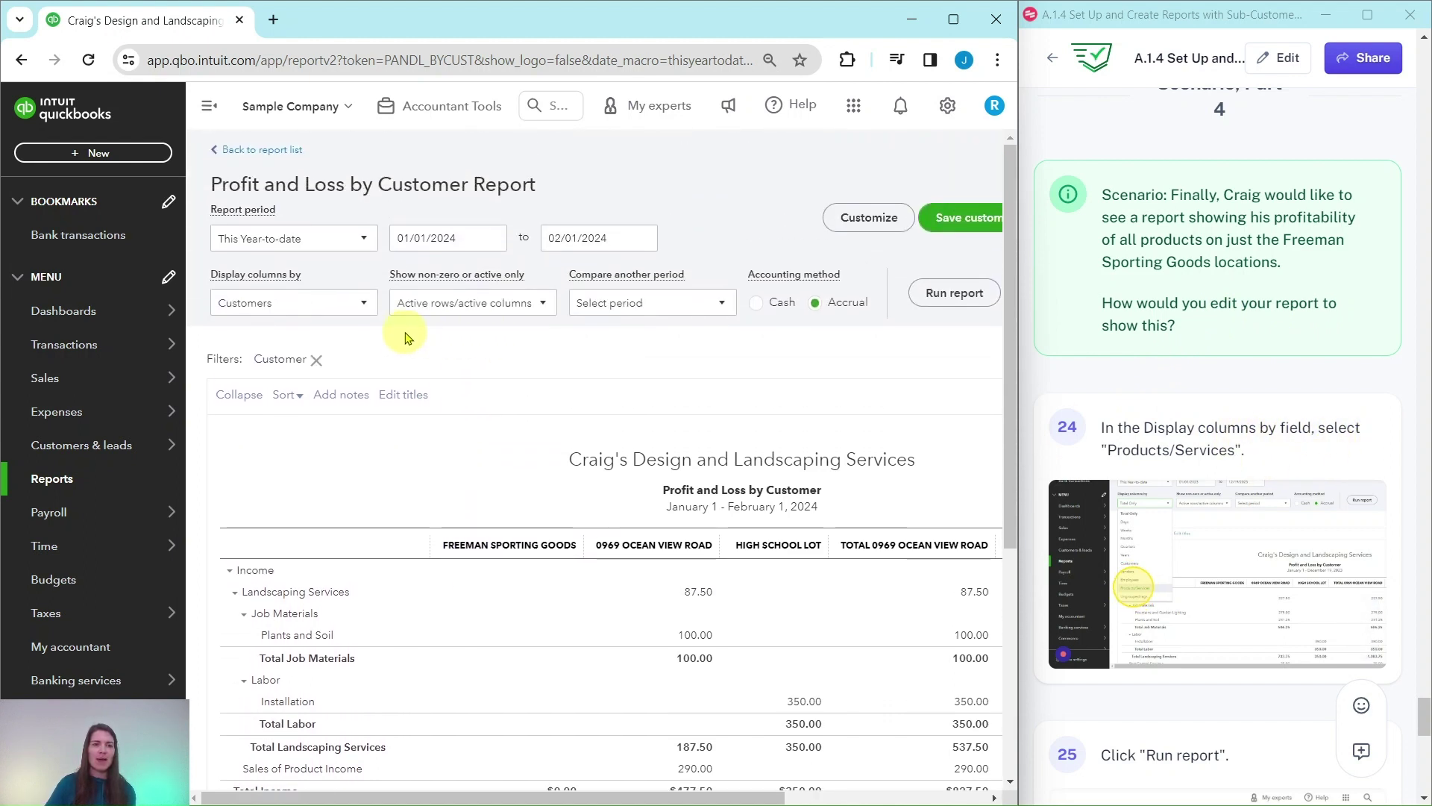
{"action": "left_click", "coordinate": [363, 311]}
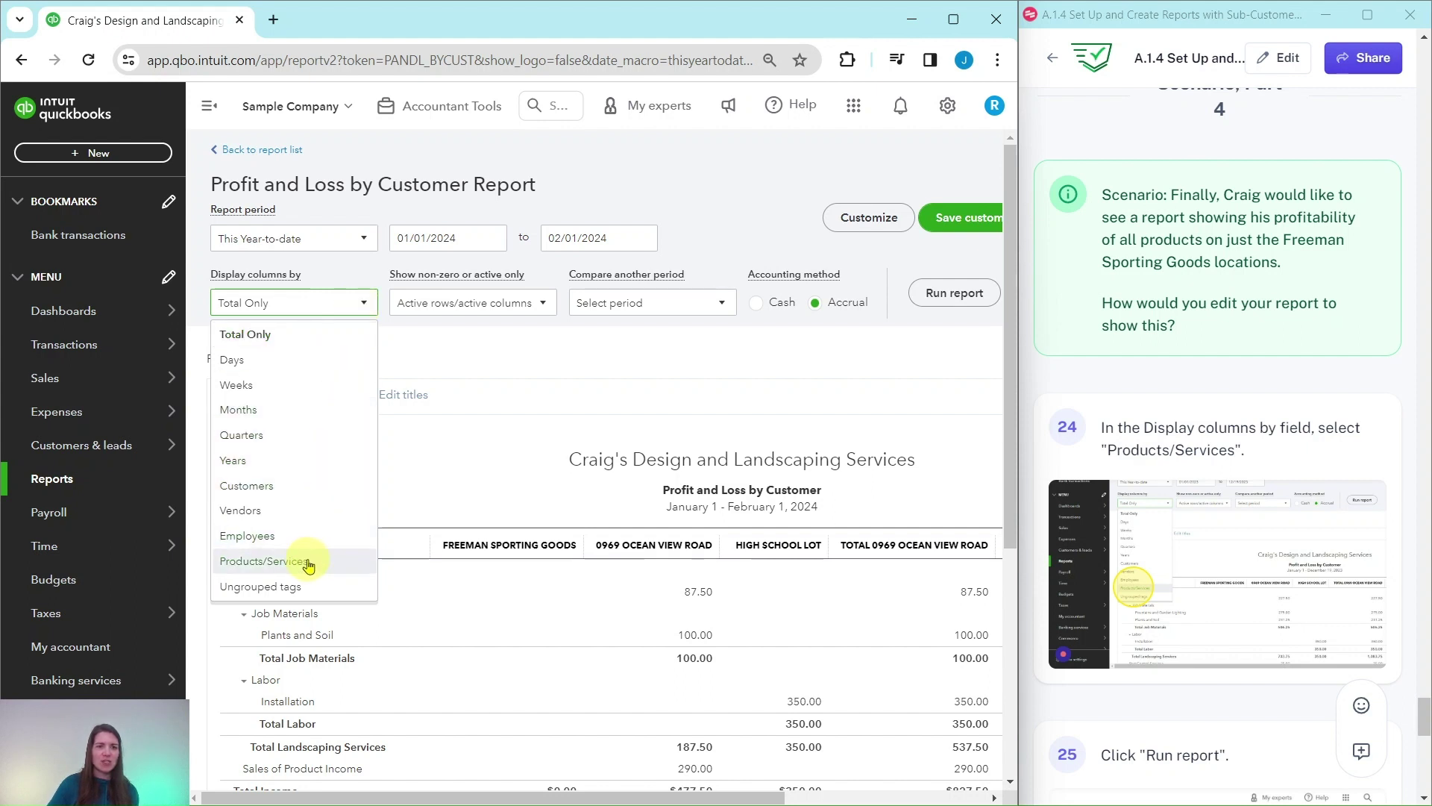
{"action": "left_click", "coordinate": [246, 570]}
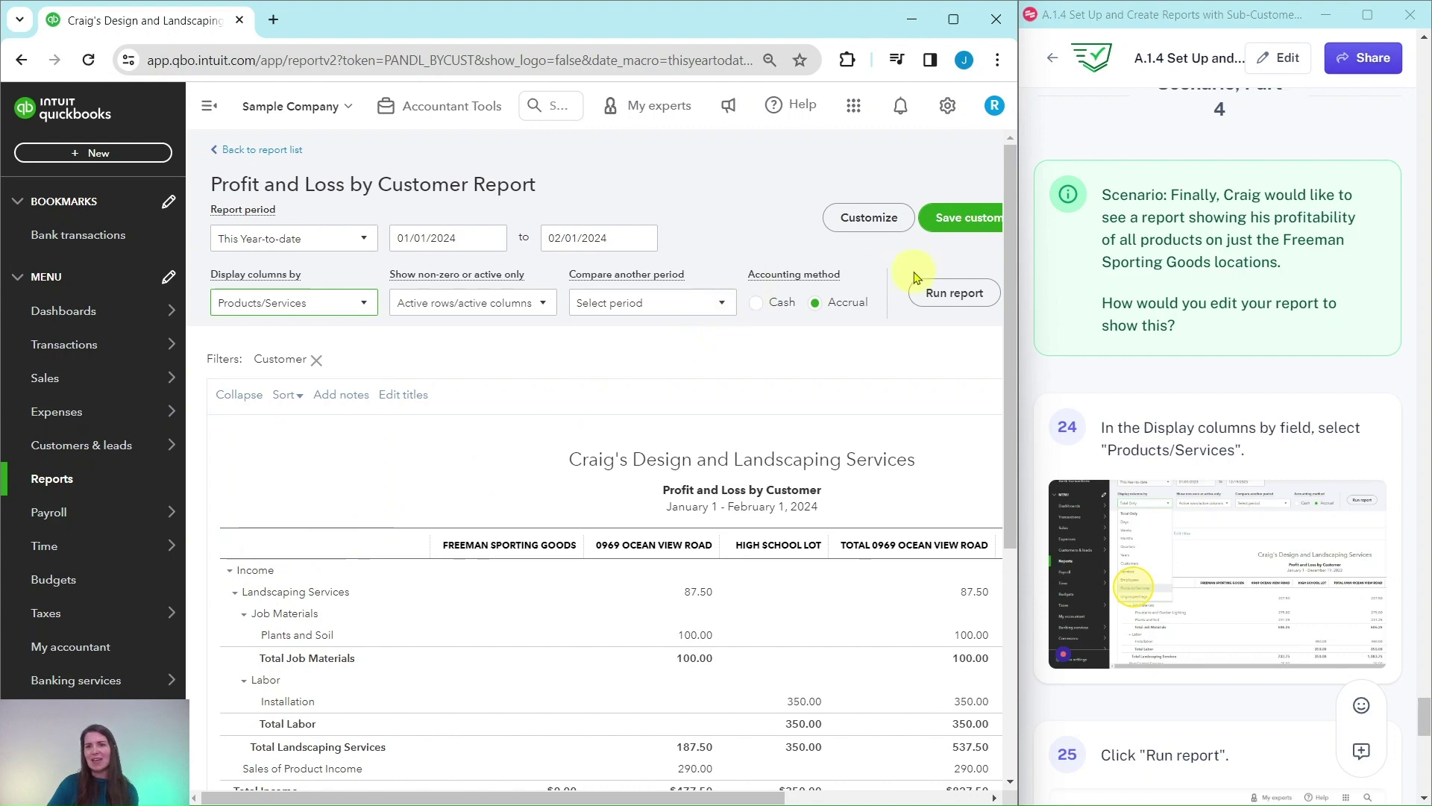
{"action": "left_click", "coordinate": [962, 299]}
Examine the income, cost of goods sold and expenses per product, and read the exercise's closing note on the customer filter and report header.
{"action": "scroll", "coordinate": [1201, 470], "scroll_direction": "down", "scroll_amount": 8}
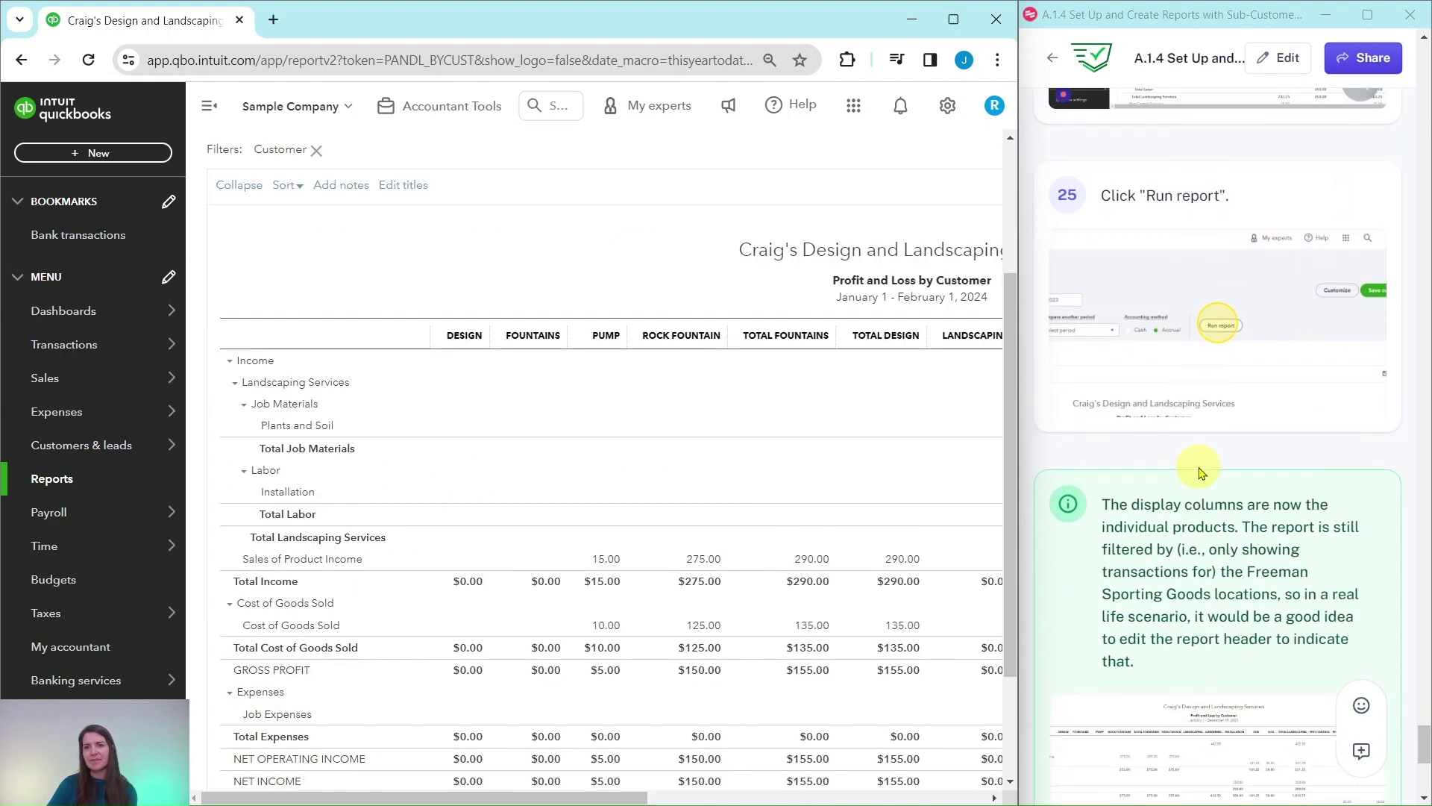
{"action": "scroll", "coordinate": [1201, 470], "scroll_direction": "down", "scroll_amount": 4}
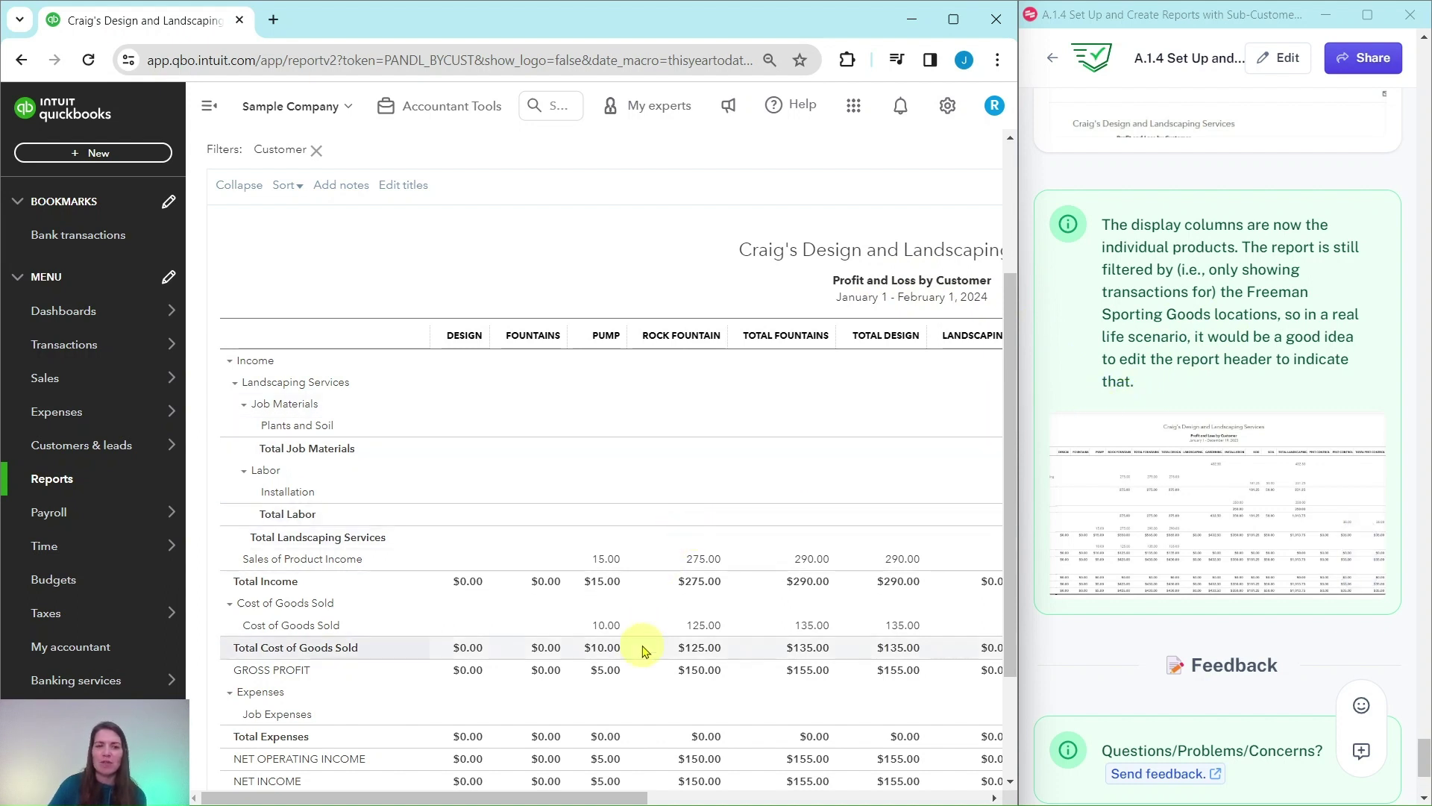
{"action": "left_click_drag", "start_coordinate": [622, 800], "coordinate": [512, 792]}
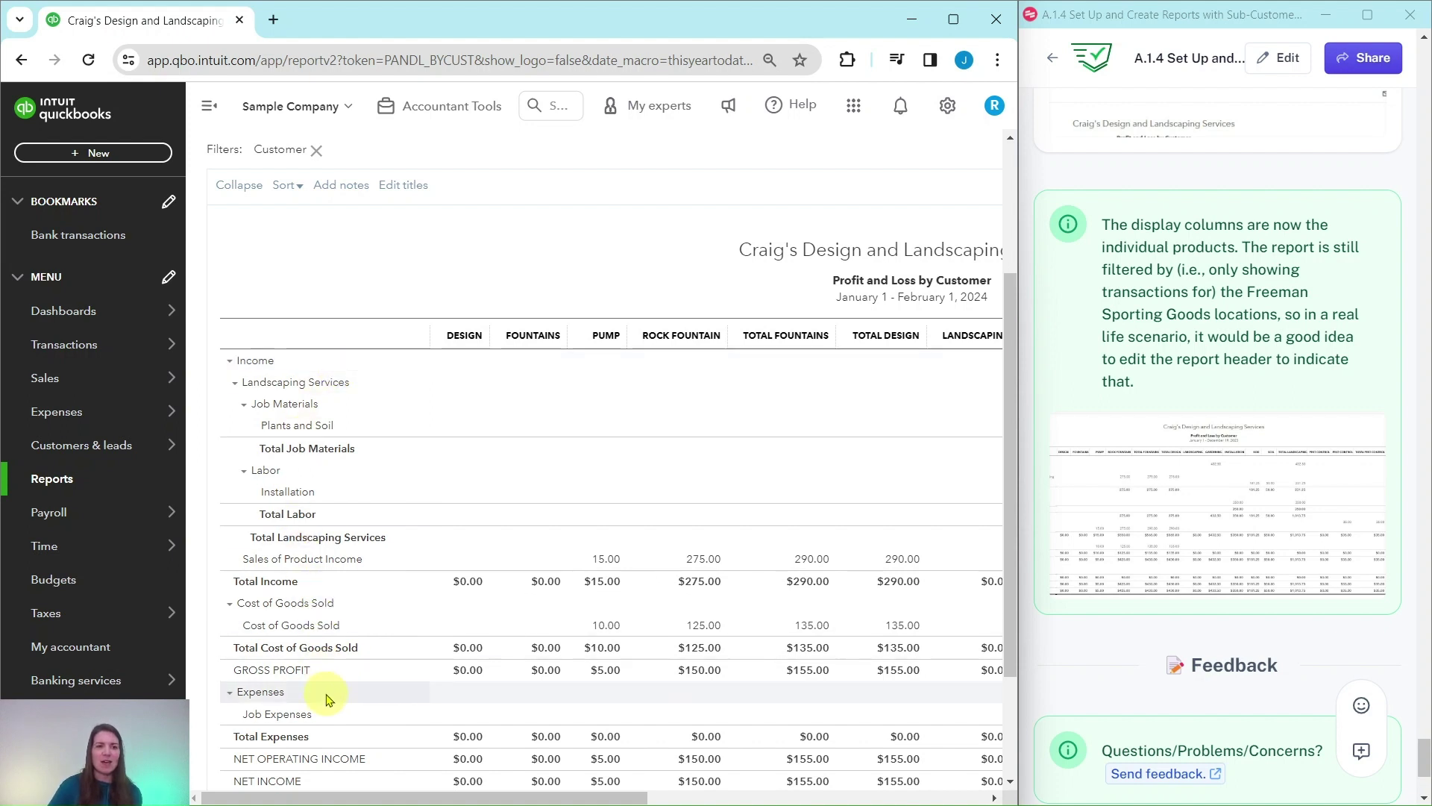
{"action": "scroll", "coordinate": [374, 681], "scroll_direction": "down", "scroll_amount": 1}
{"action": "scroll", "coordinate": [373, 682], "scroll_direction": "up", "scroll_amount": 3}
{"action": "scroll", "coordinate": [373, 682], "scroll_direction": "up", "scroll_amount": 1}
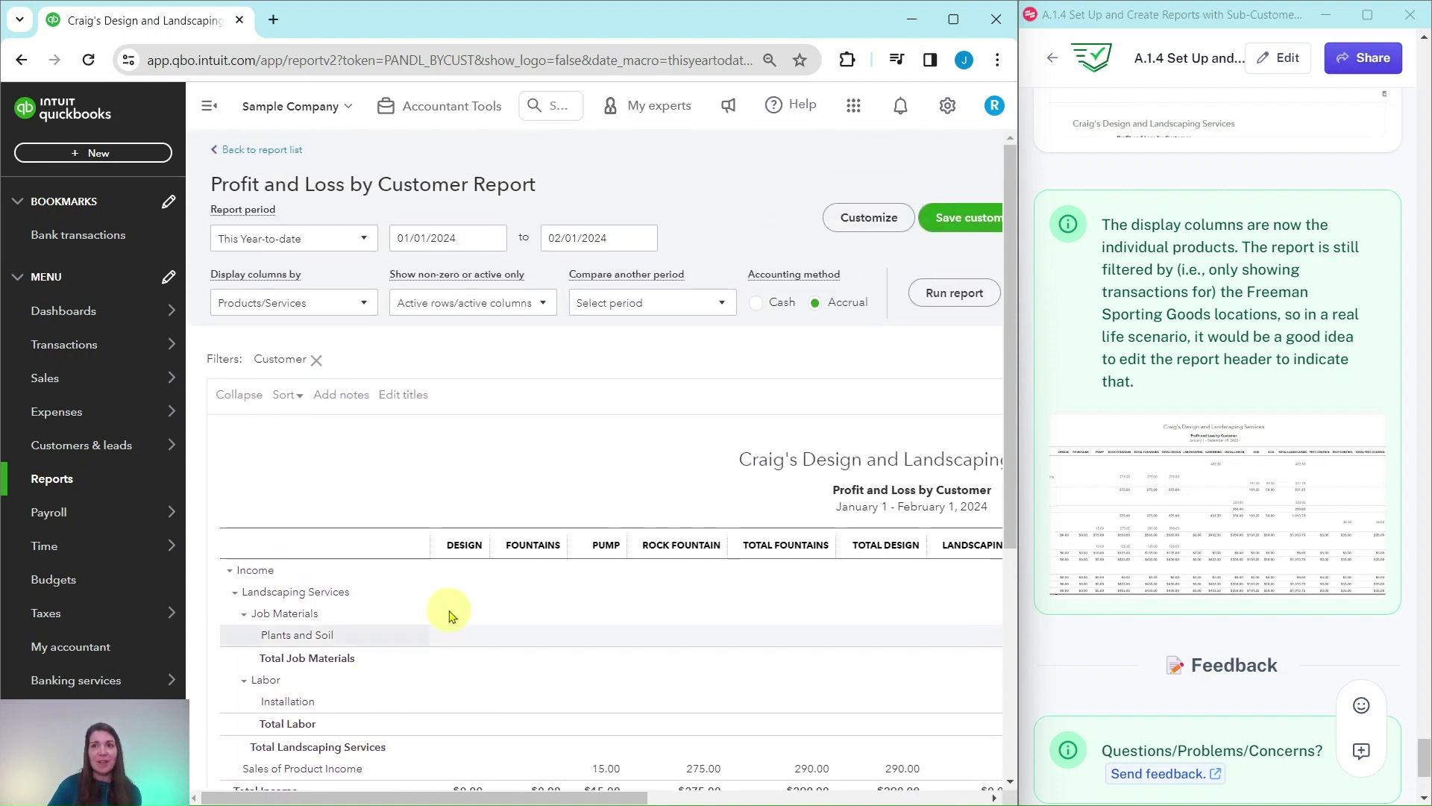